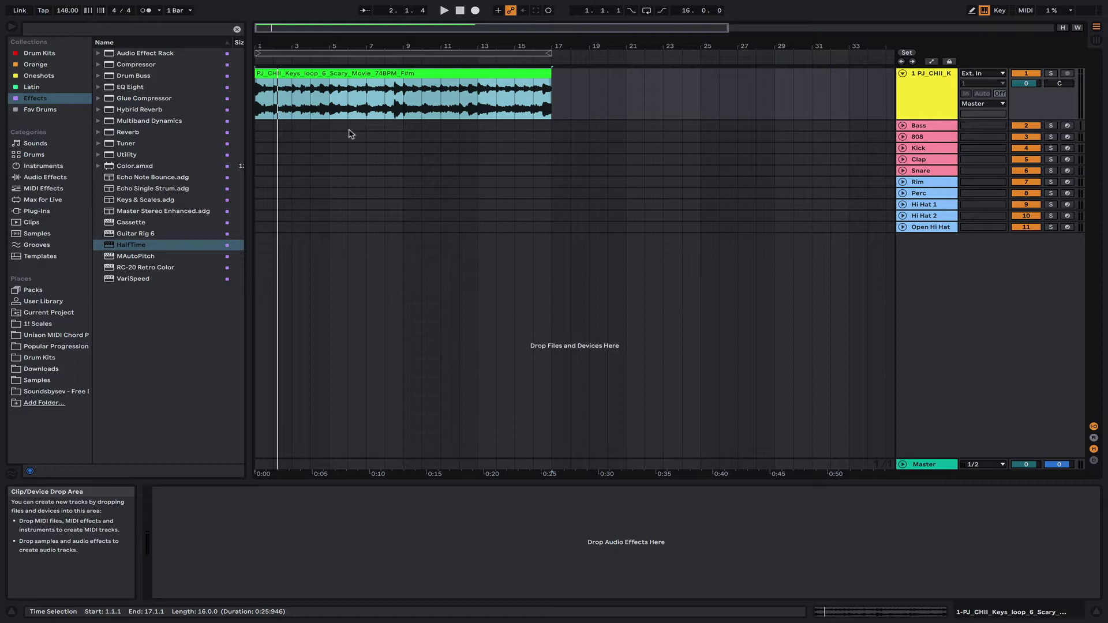
Play the keys loop and load EQ Eight from Audio Effects onto the keys track.
{"action": "key", "text": "space"}
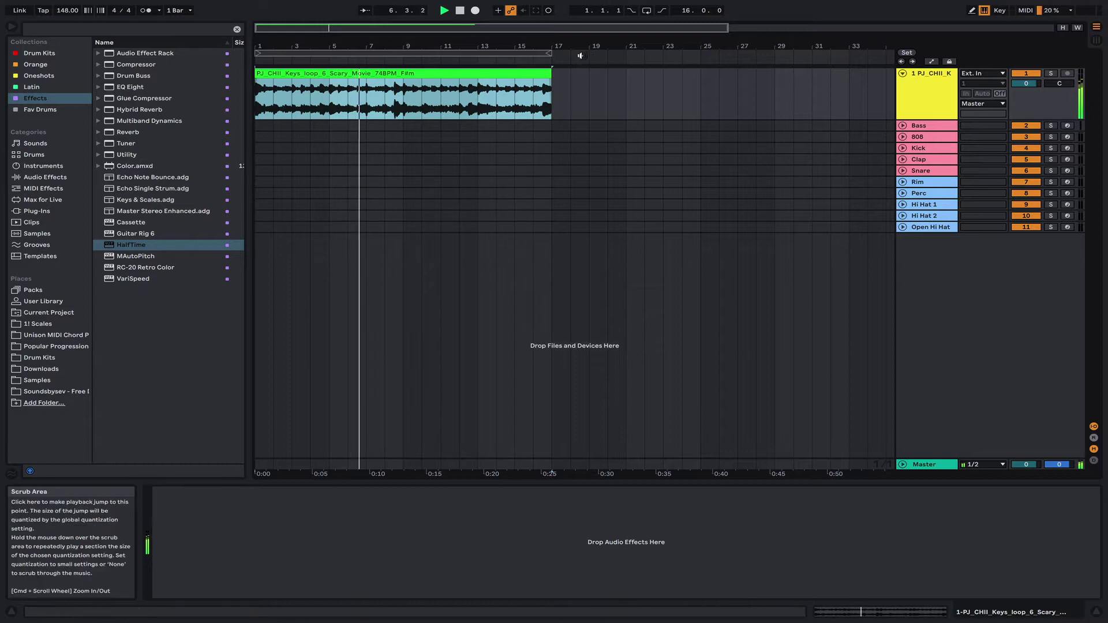
{"action": "double_click", "coordinate": [338, 75]}
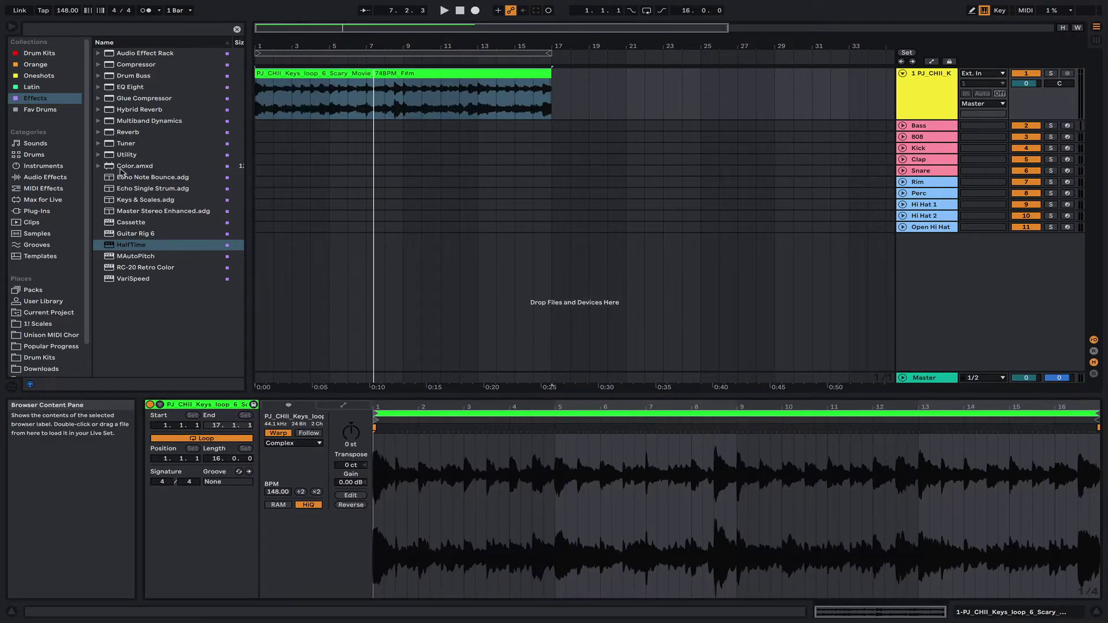
{"action": "left_click", "coordinate": [45, 177]}
{"action": "left_click", "coordinate": [138, 121]}
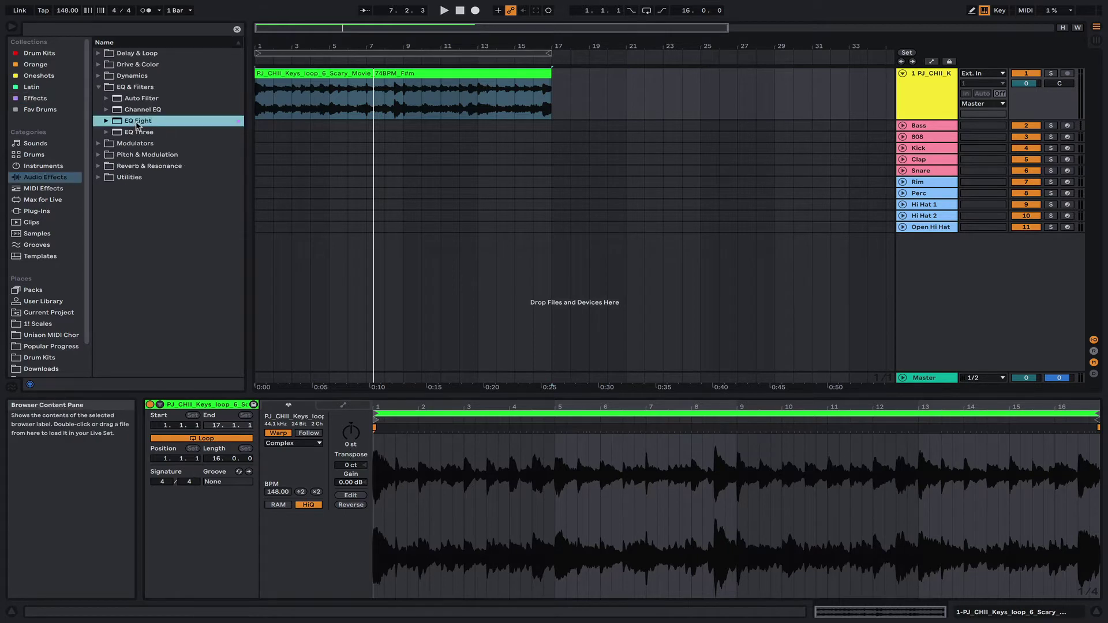
{"action": "left_click_drag", "start_coordinate": [350, 103], "coordinate": [350, 105]}
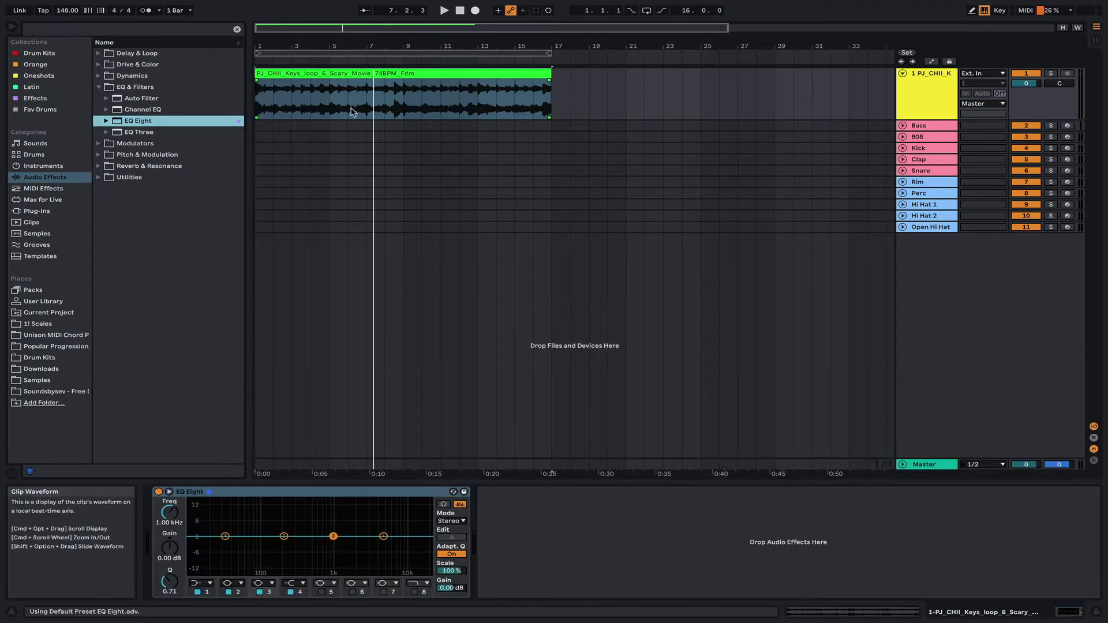
Set EQ Eight band 1 to a steep 48 dB low cut.
{"action": "left_click", "coordinate": [202, 581]}
{"action": "left_click", "coordinate": [201, 509]}
{"action": "left_click", "coordinate": [201, 581]}
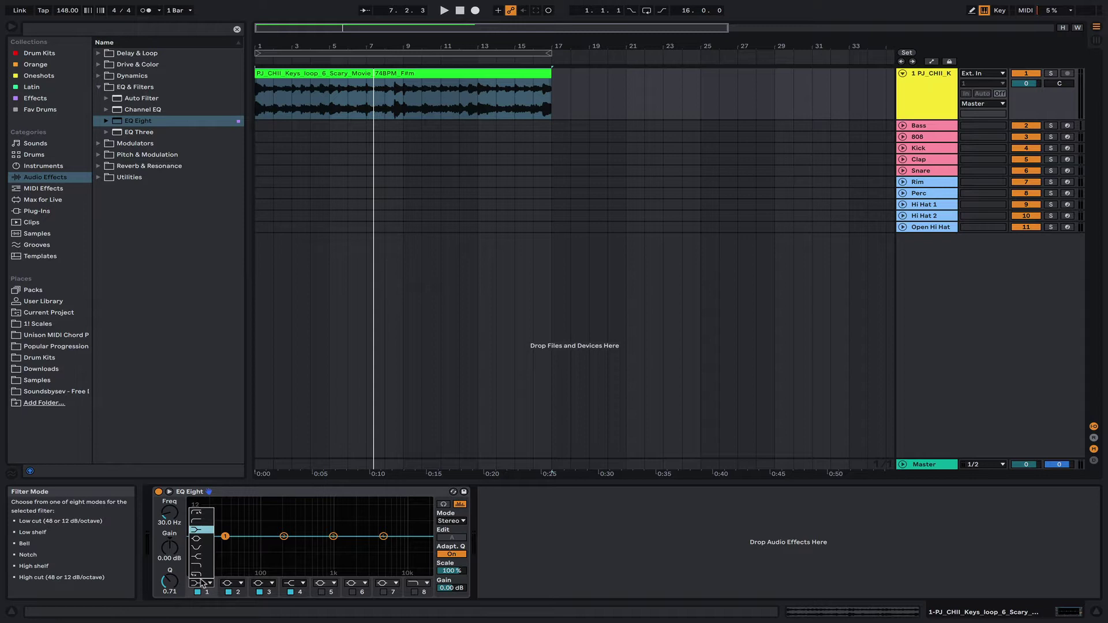
{"action": "left_click", "coordinate": [198, 512]}
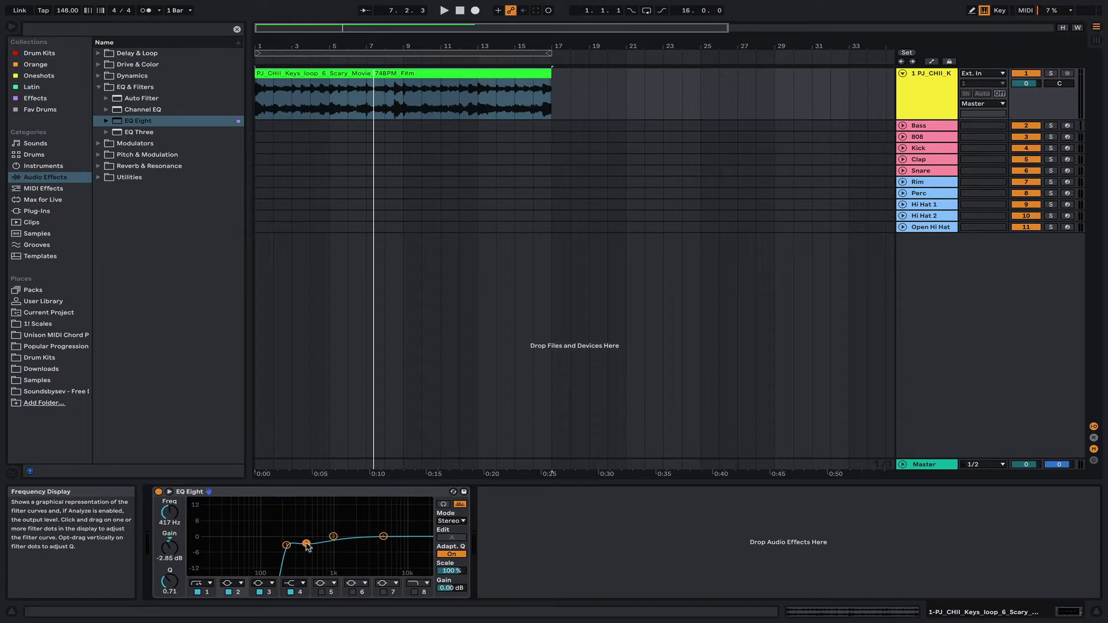
Replay the loop from bar 1 and select the keys clip and keys track.
{"action": "key", "text": "super+z"}
{"action": "key", "text": "space"}
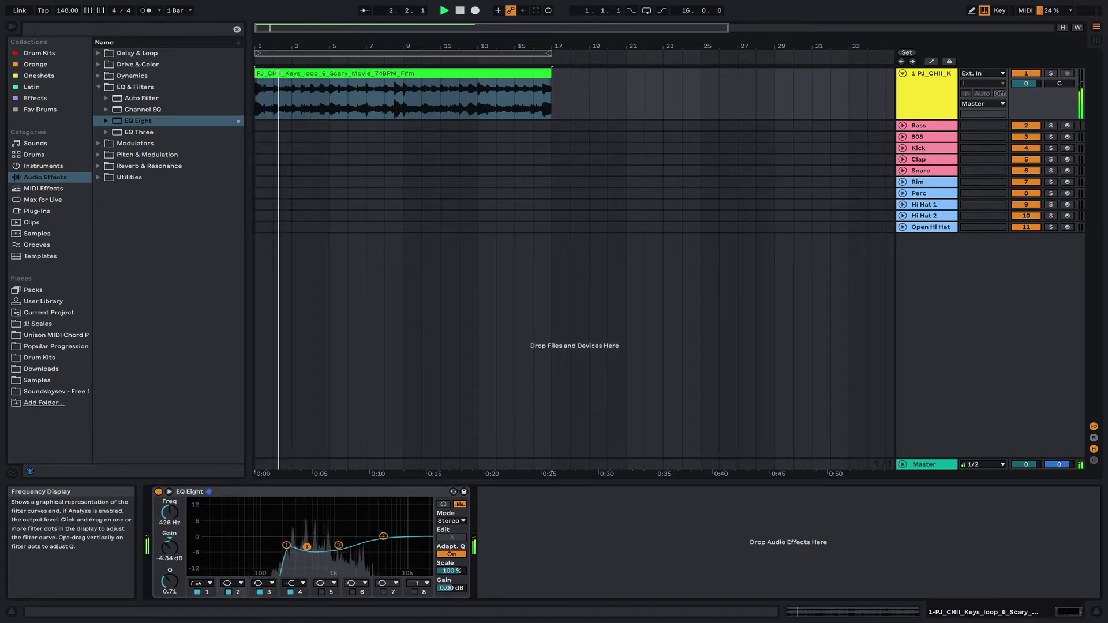
{"action": "left_click", "coordinate": [542, 88]}
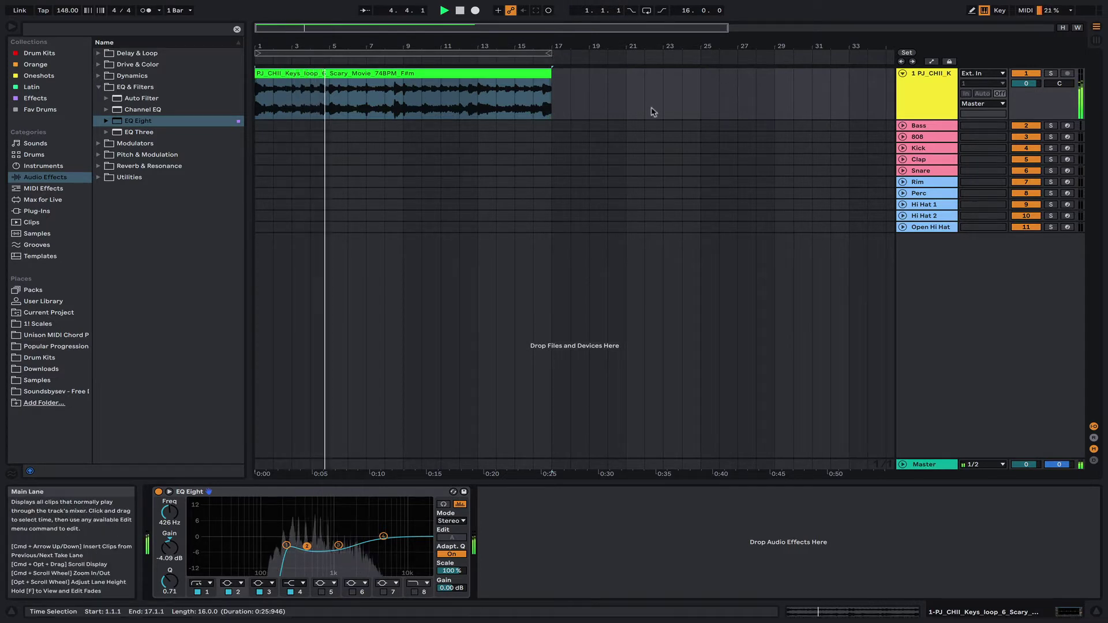
{"action": "left_click", "coordinate": [943, 85]}
Duplicate the keys track and switch the copy's warp mode to Re-Pitch, then back to Complex.
{"action": "right_click", "coordinate": [943, 86]}
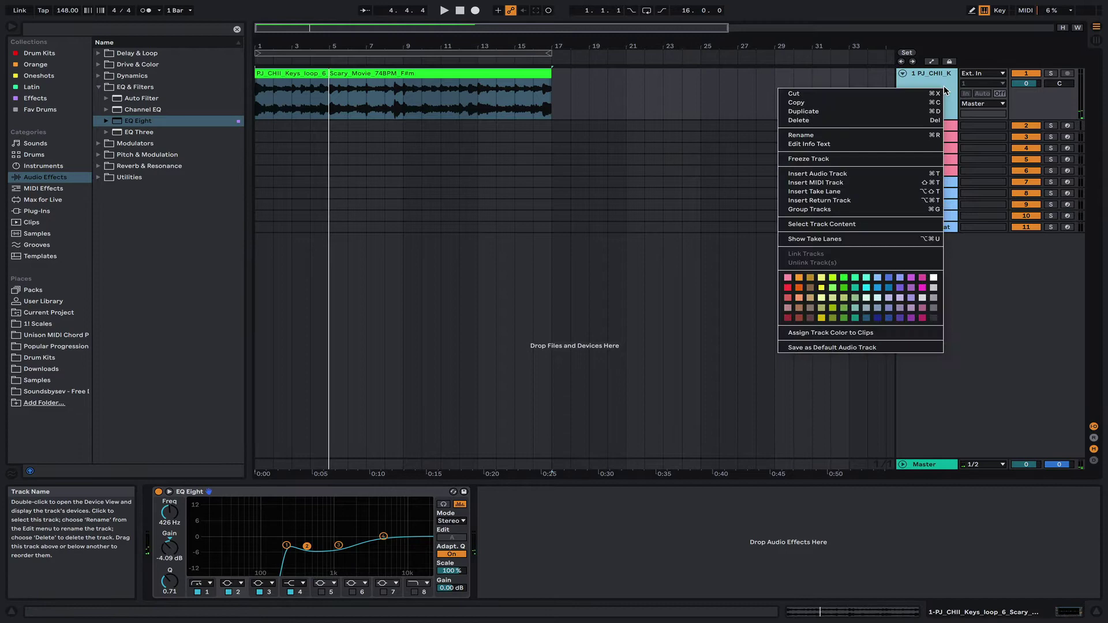
{"action": "left_click", "coordinate": [920, 115]}
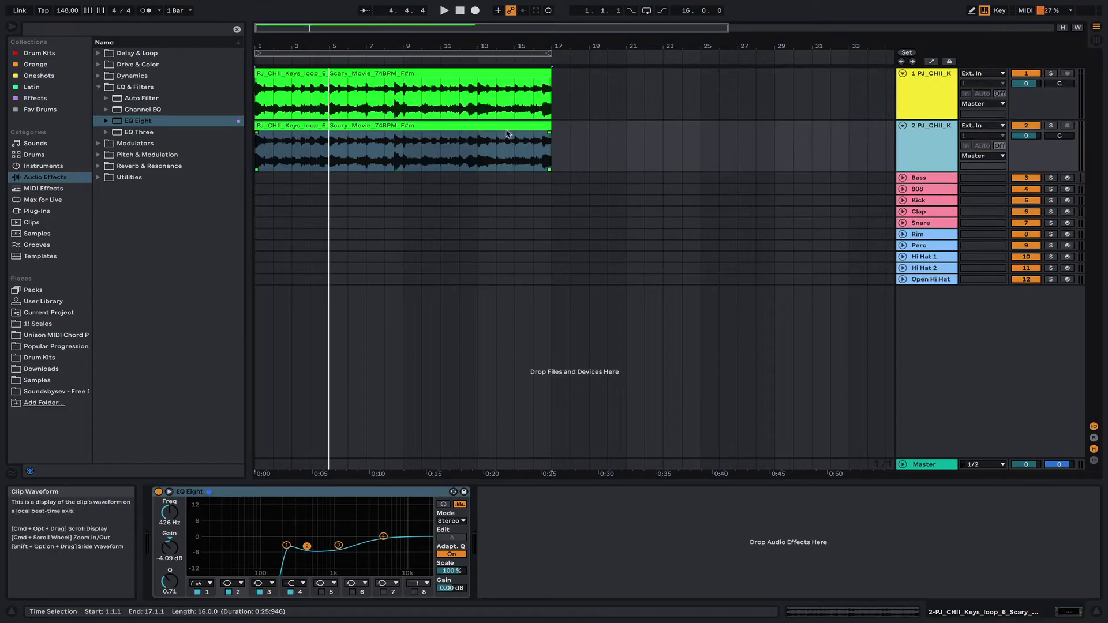
{"action": "left_click", "coordinate": [347, 147]}
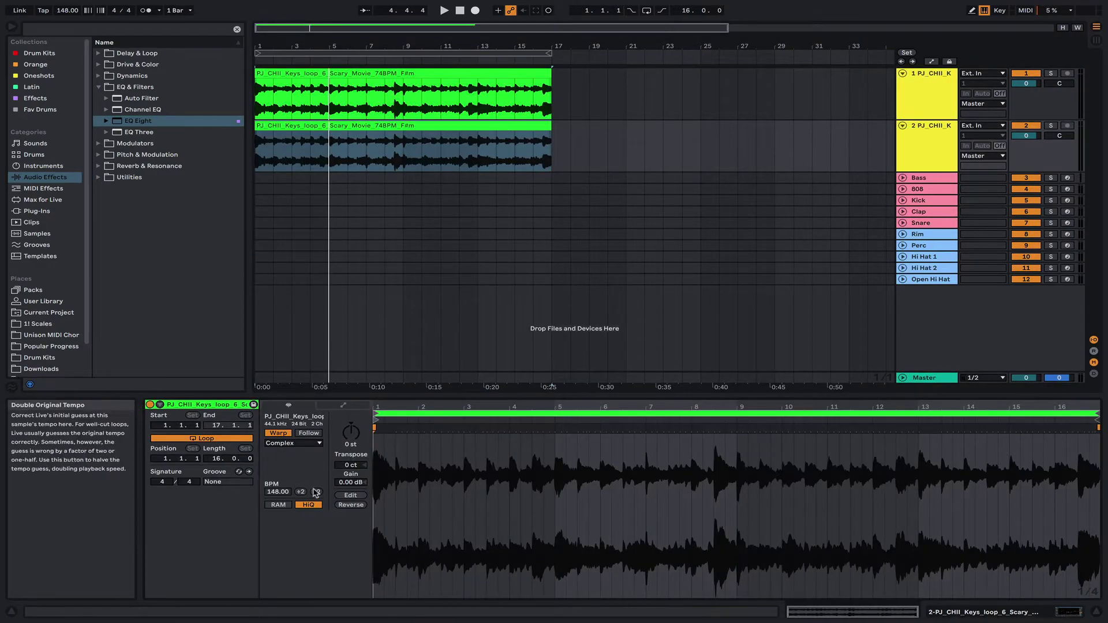
{"action": "left_click", "coordinate": [304, 442]}
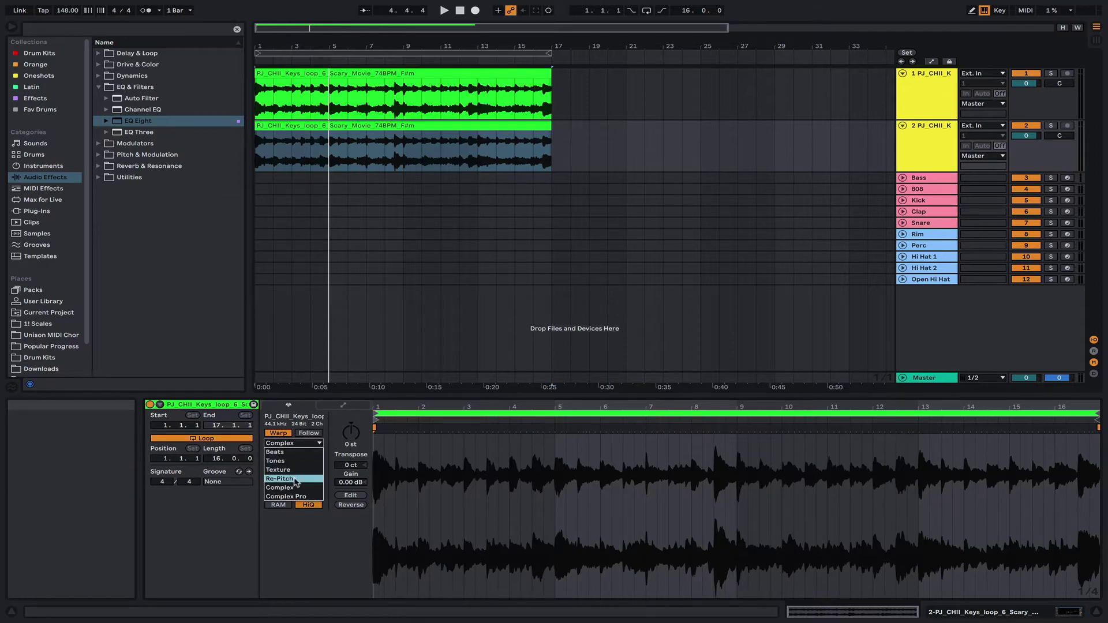
{"action": "left_click", "coordinate": [295, 480]}
{"action": "left_click", "coordinate": [294, 443]}
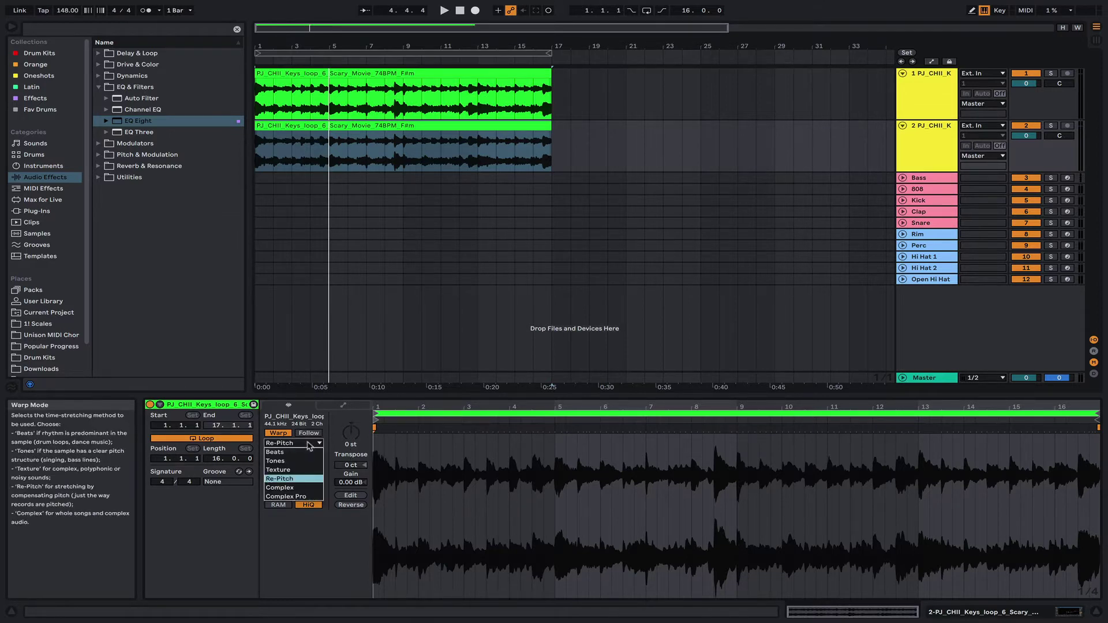
{"action": "left_click", "coordinate": [291, 488]}
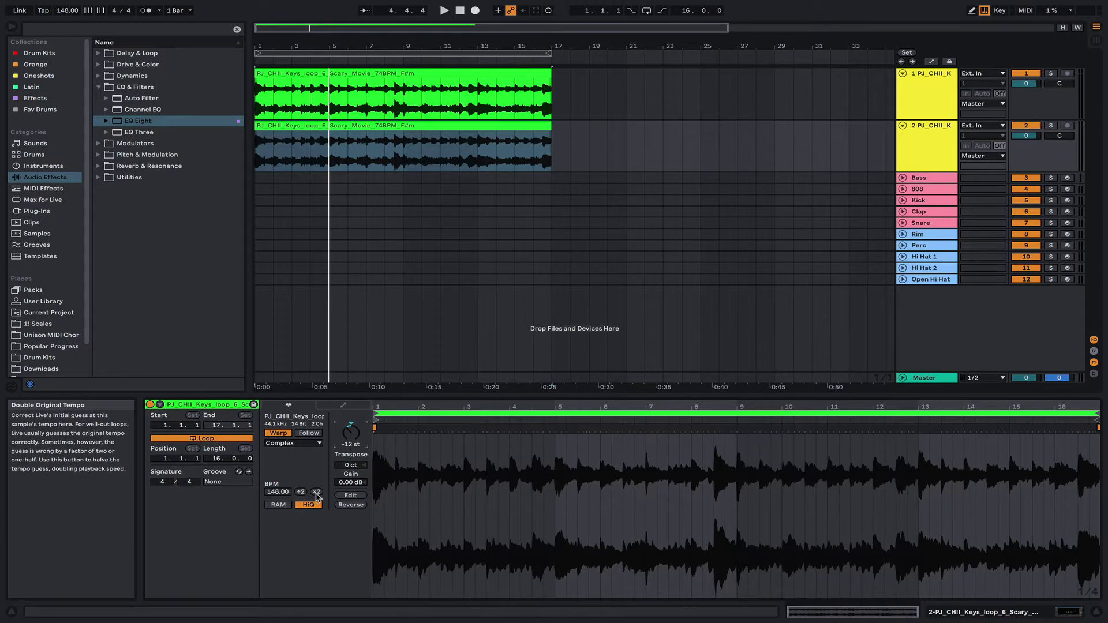
Double the copy's tempo to 296 BPM, solo it and play it from the start.
{"action": "left_click", "coordinate": [316, 492]}
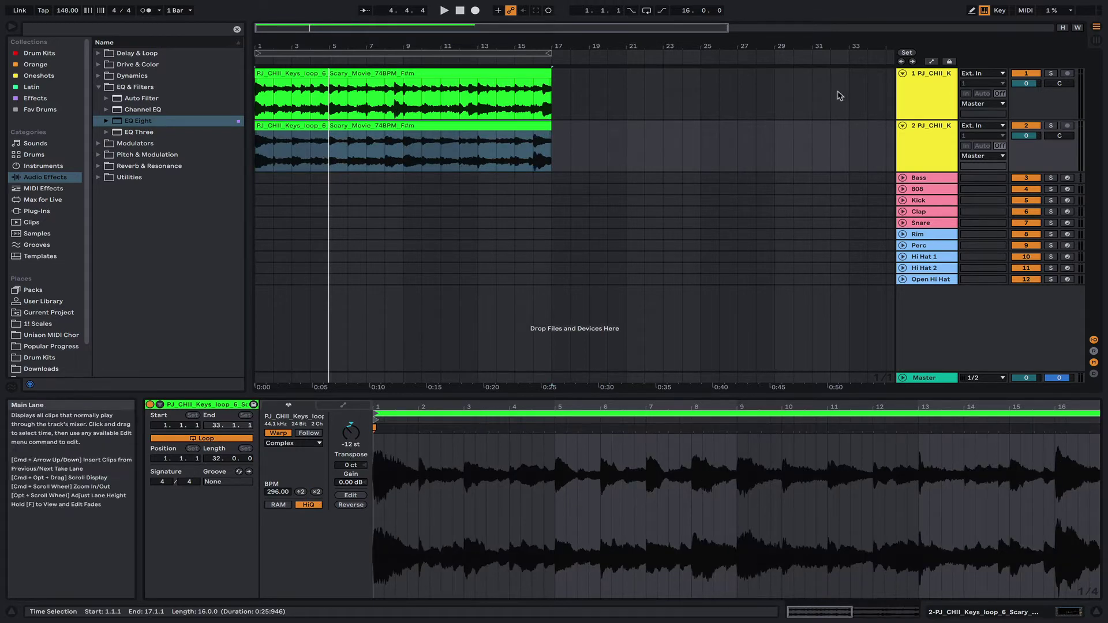
{"action": "left_click", "coordinate": [1050, 125]}
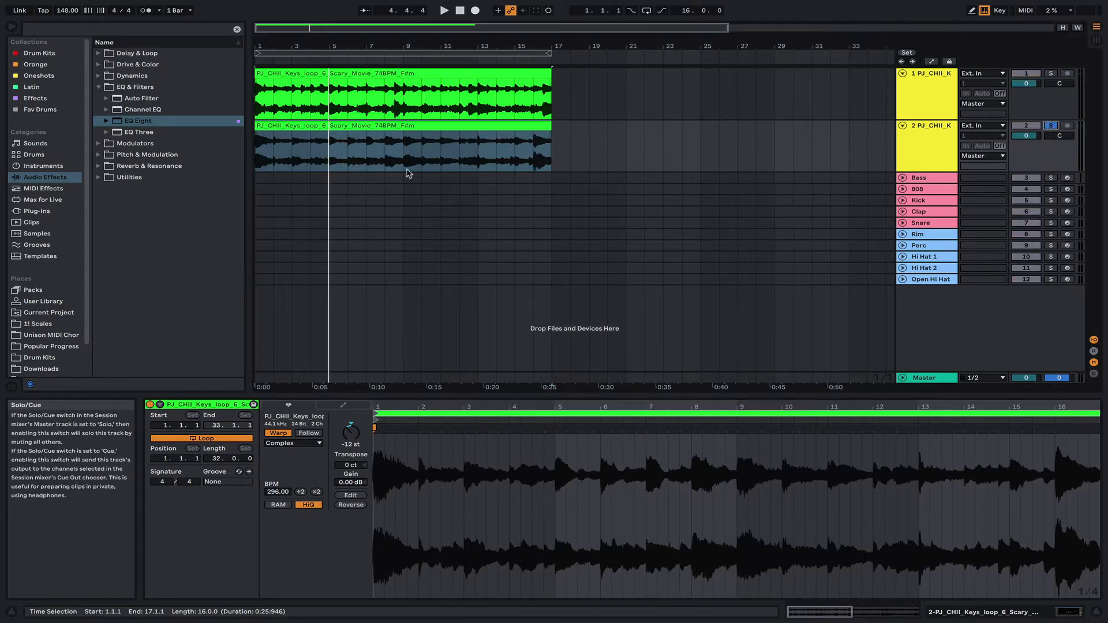
{"action": "left_click", "coordinate": [324, 128]}
{"action": "key", "text": "space"}
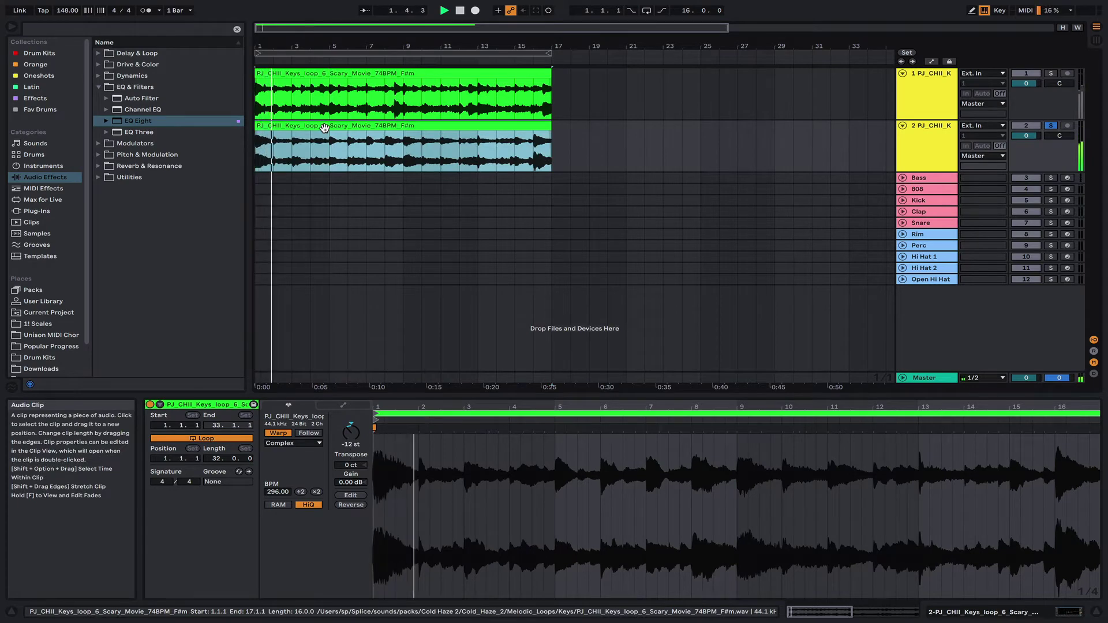
Repeat the copy's first two-bar slice along the track with Cmd+D.
{"action": "key", "text": "space"}
{"action": "left_click", "coordinate": [293, 156]}
{"action": "left_click_drag", "start_coordinate": [293, 156], "coordinate": [211, 159]}
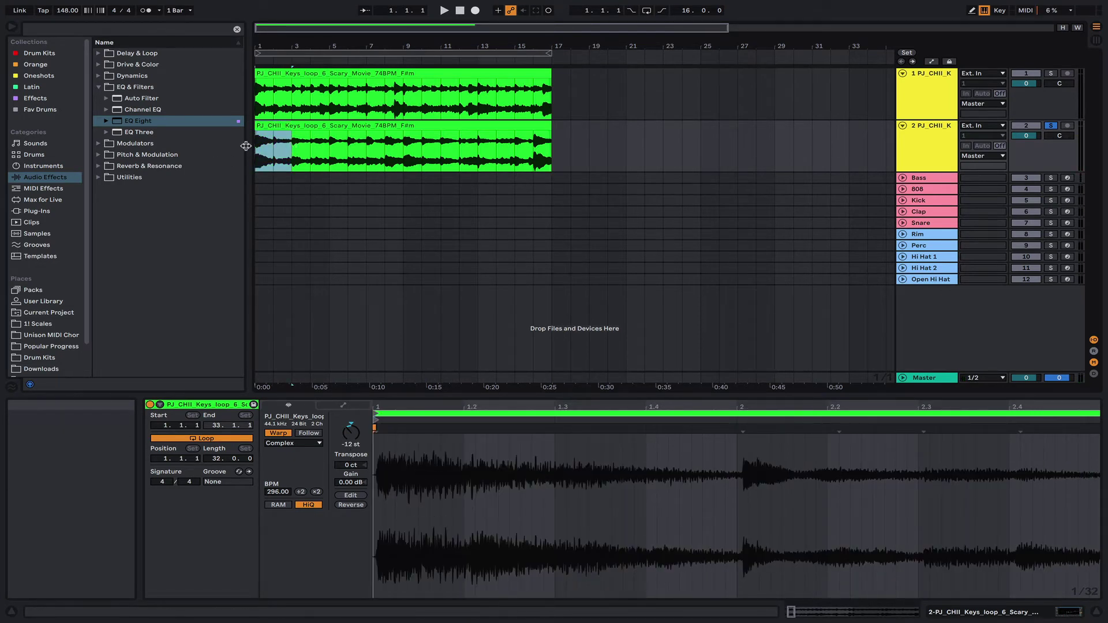
{"action": "key", "text": "ctrl+d"}
{"action": "key", "text": "ctrl+d"}
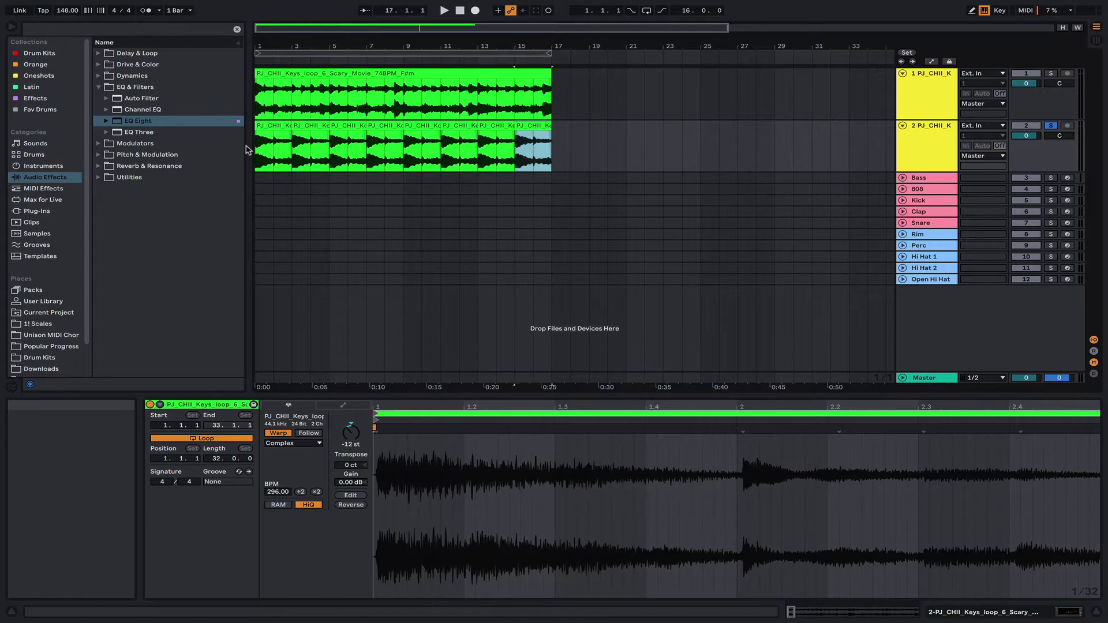
Solo the original keys track as well and loop playback over its clip.
{"action": "left_click", "coordinate": [1051, 73]}
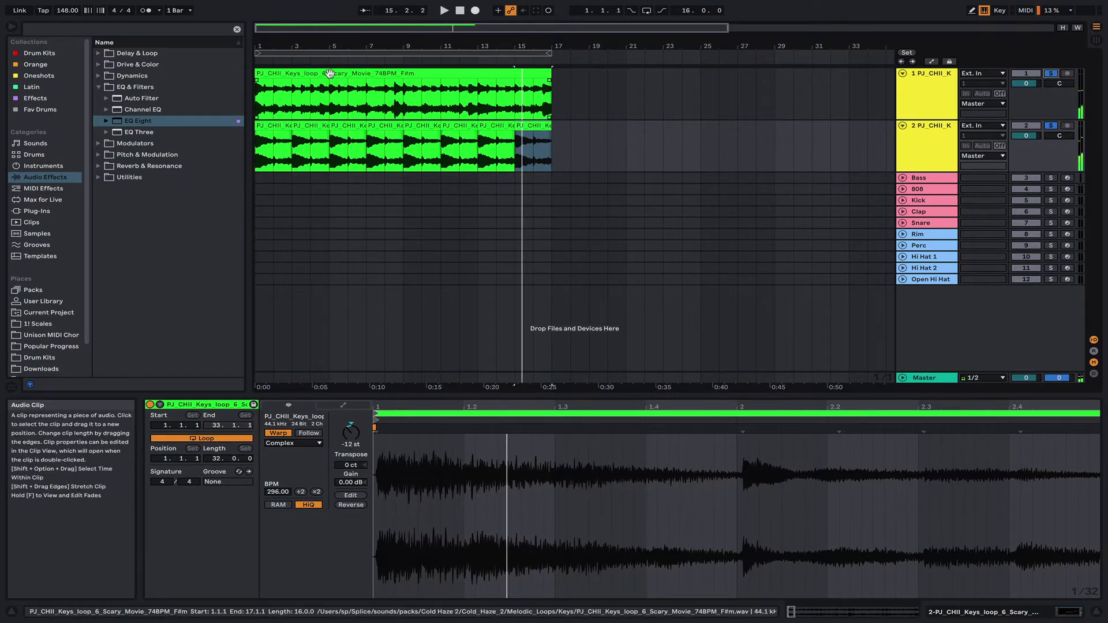
{"action": "left_click", "coordinate": [346, 74]}
{"action": "key", "text": "space"}
{"action": "key", "text": "super+l"}
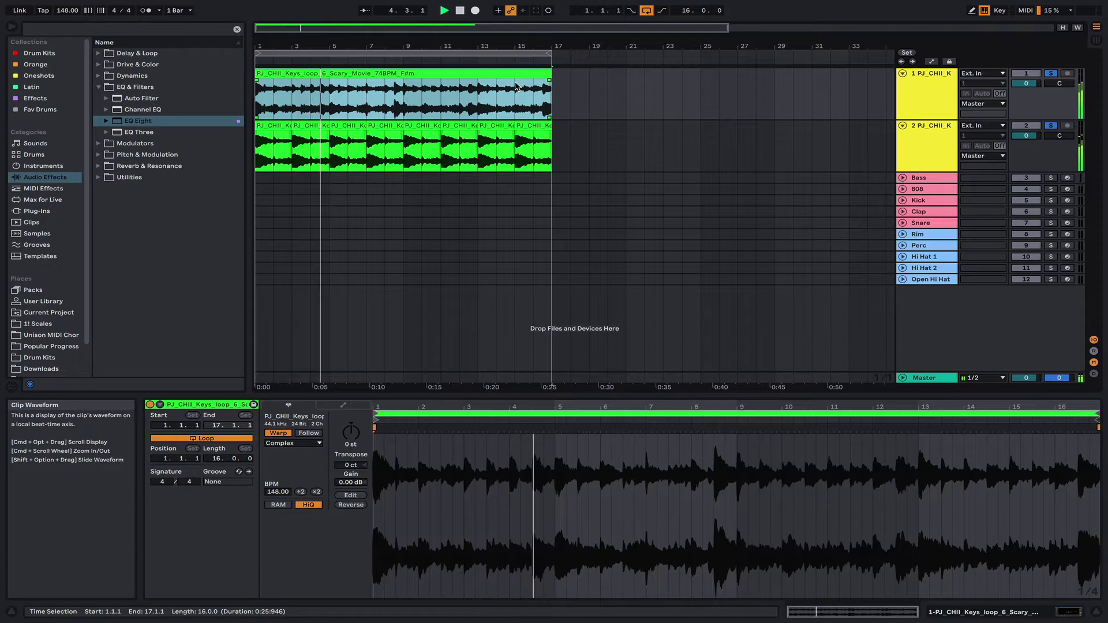
{"action": "key", "text": "space"}
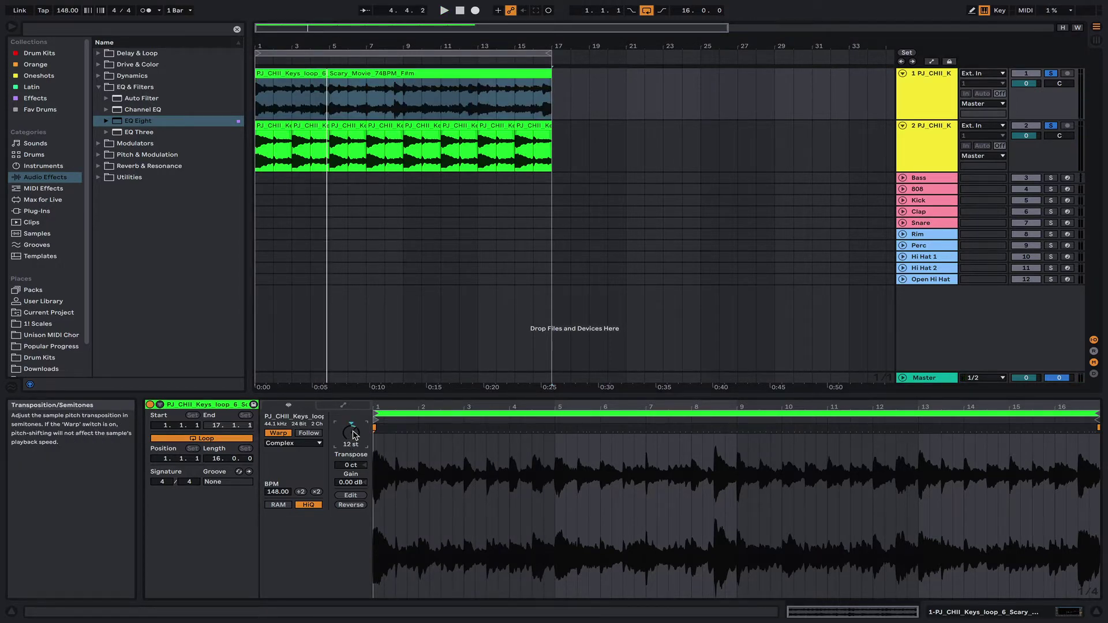
Lower the original keys track's fader to about -10 dB in the Session mixer.
{"action": "key", "text": "space"}
{"action": "key", "text": "Tab"}
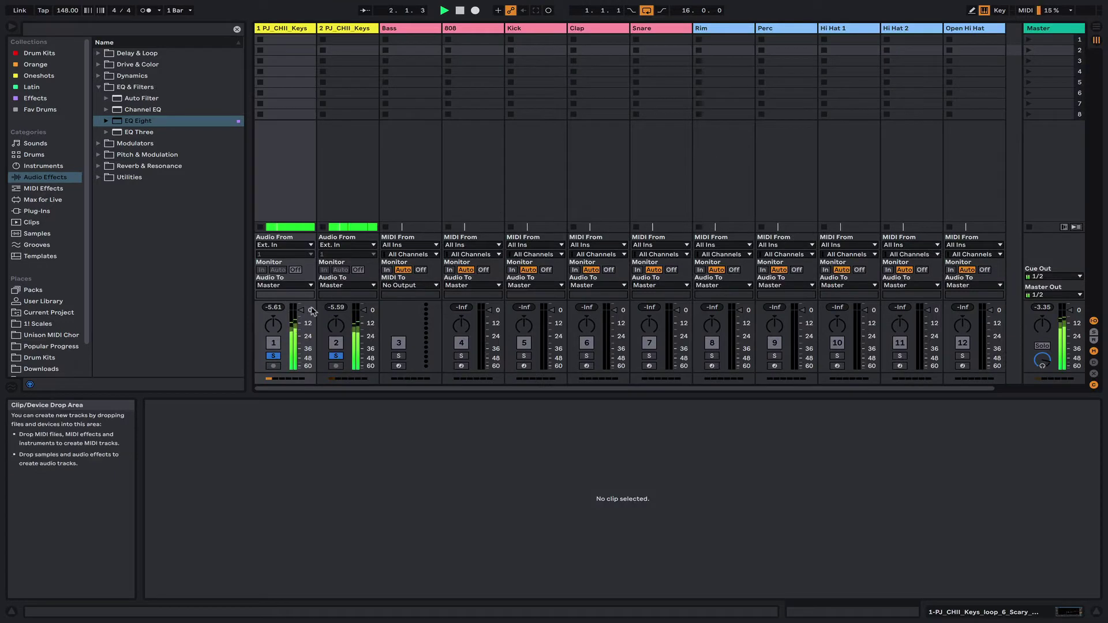
{"action": "left_click_drag", "start_coordinate": [312, 311], "coordinate": [311, 323]}
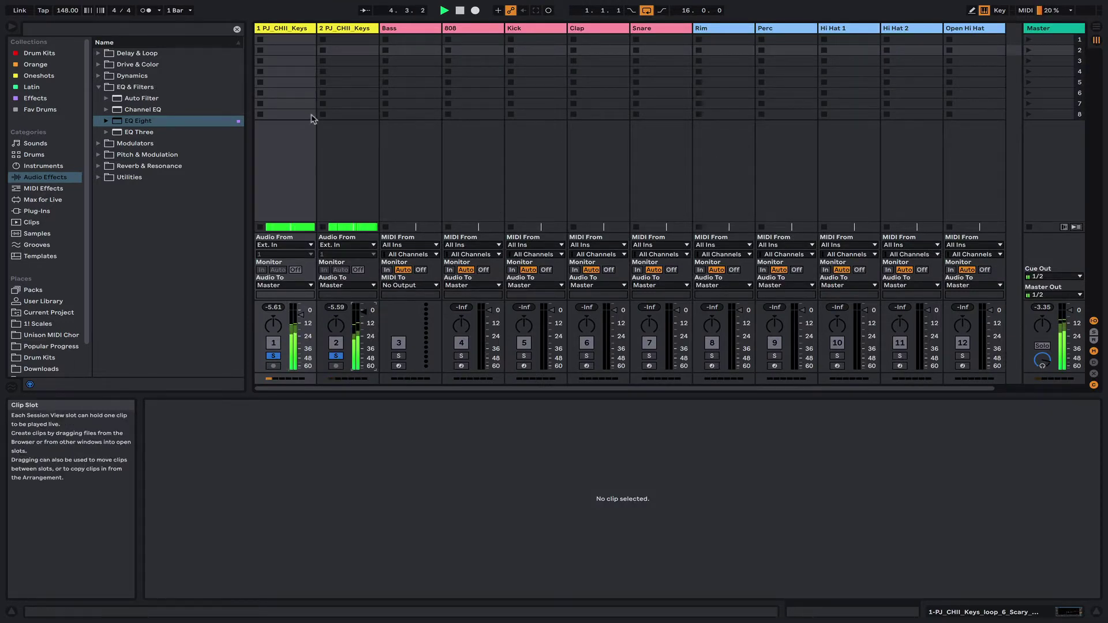
{"action": "left_click", "coordinate": [334, 29]}
{"action": "key", "text": "space"}
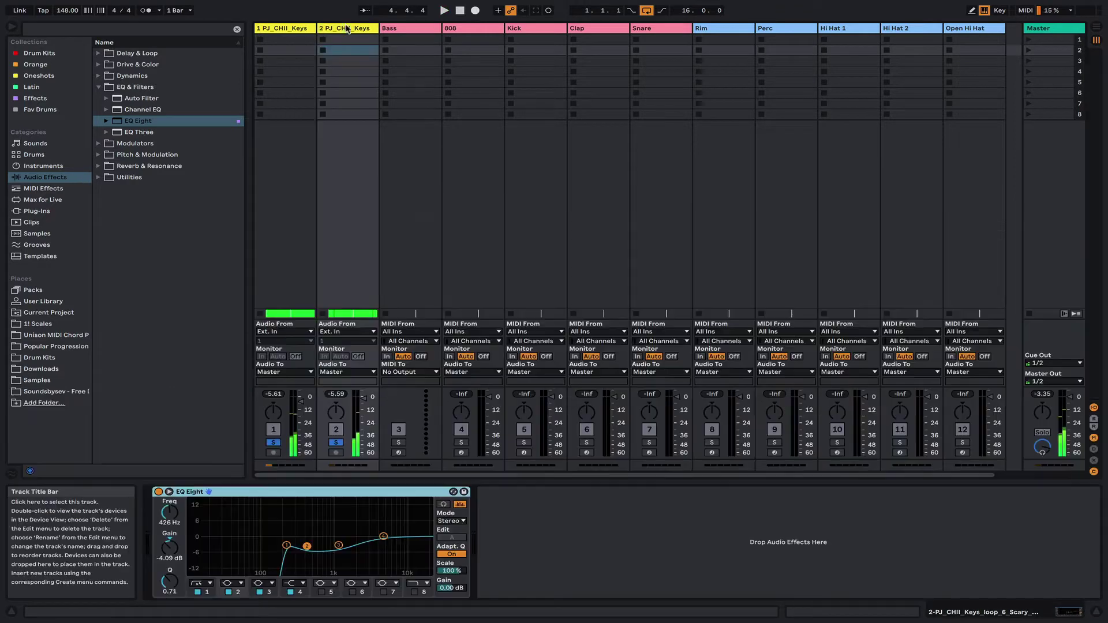
Place a Utility device after the EQ on track 2 and play from bar 1.
{"action": "left_click", "coordinate": [100, 179]}
{"action": "key", "text": "Tab"}
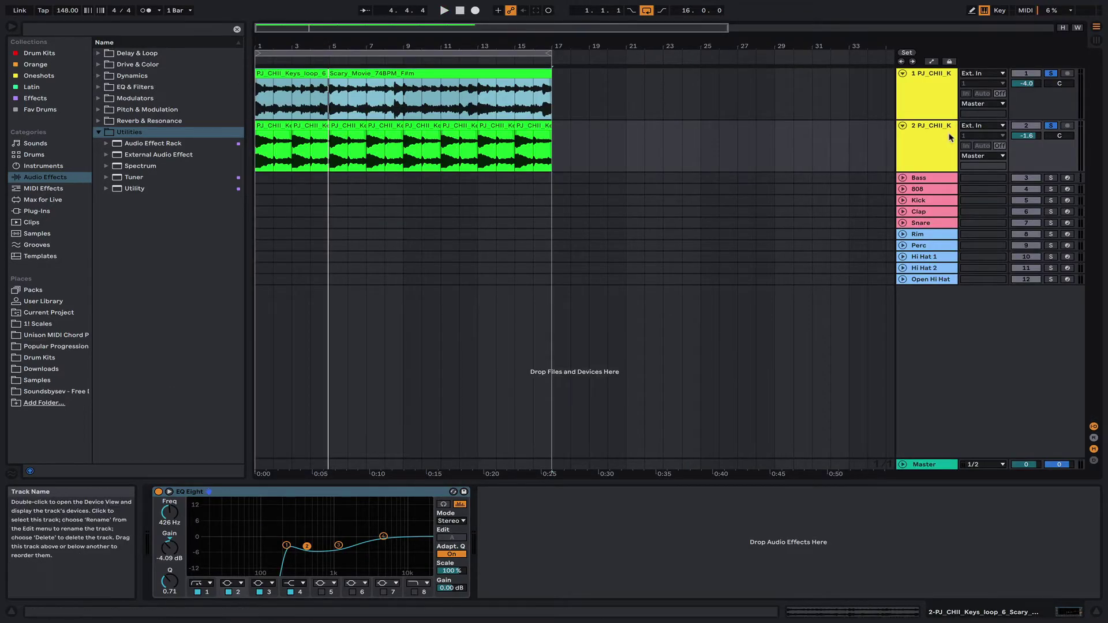
{"action": "left_click_drag", "start_coordinate": [240, 189], "coordinate": [241, 183]}
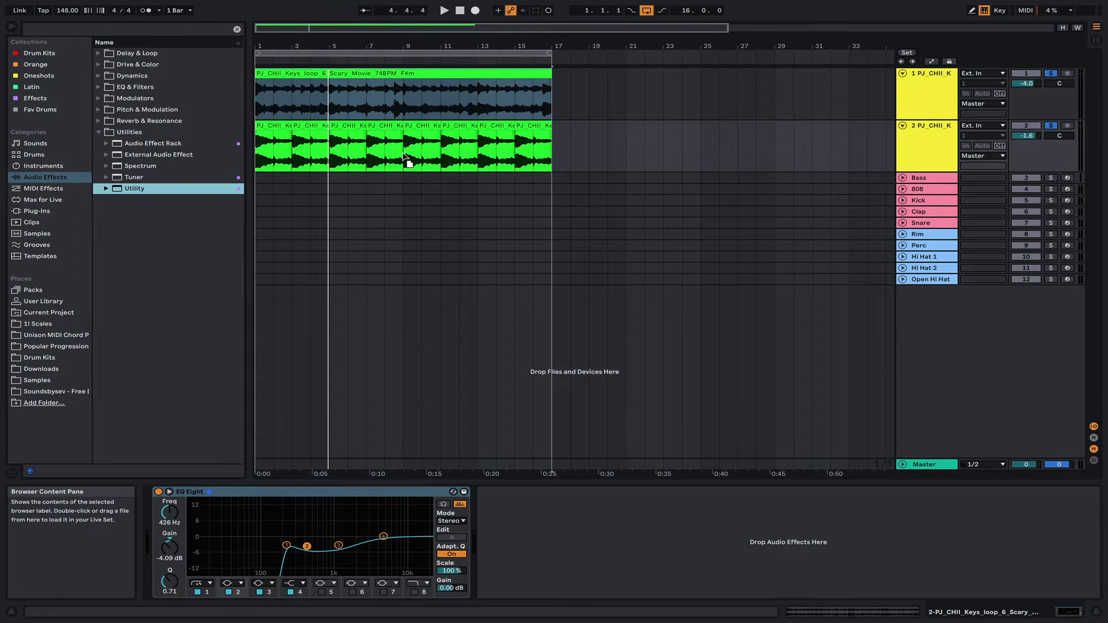
{"action": "left_click_drag", "start_coordinate": [407, 159], "coordinate": [408, 163]}
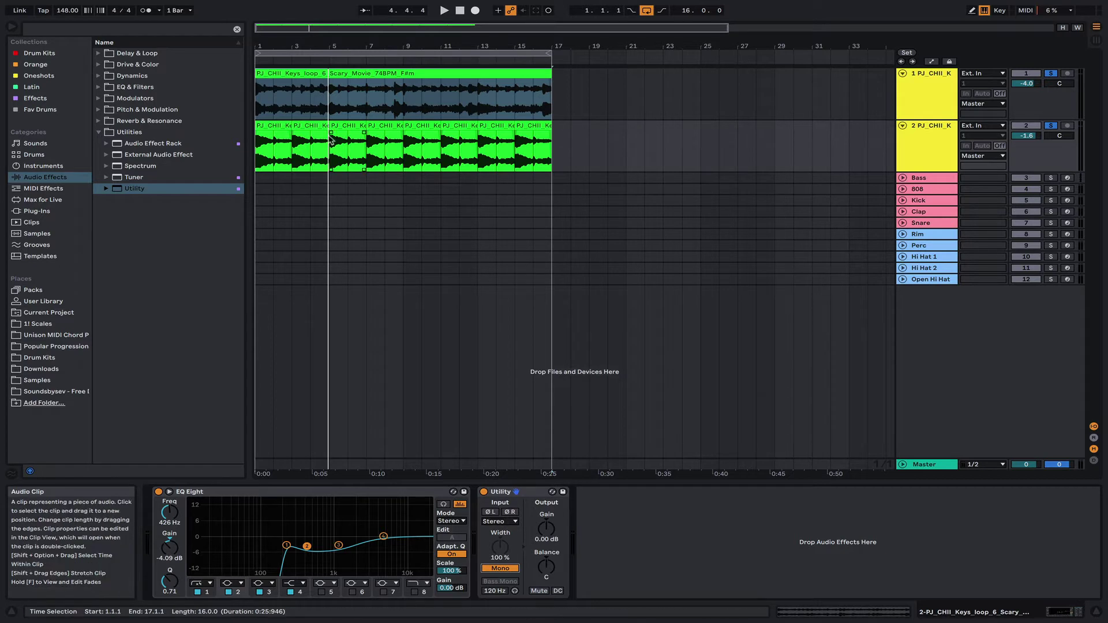
{"action": "left_click", "coordinate": [273, 147]}
{"action": "key", "text": "space"}
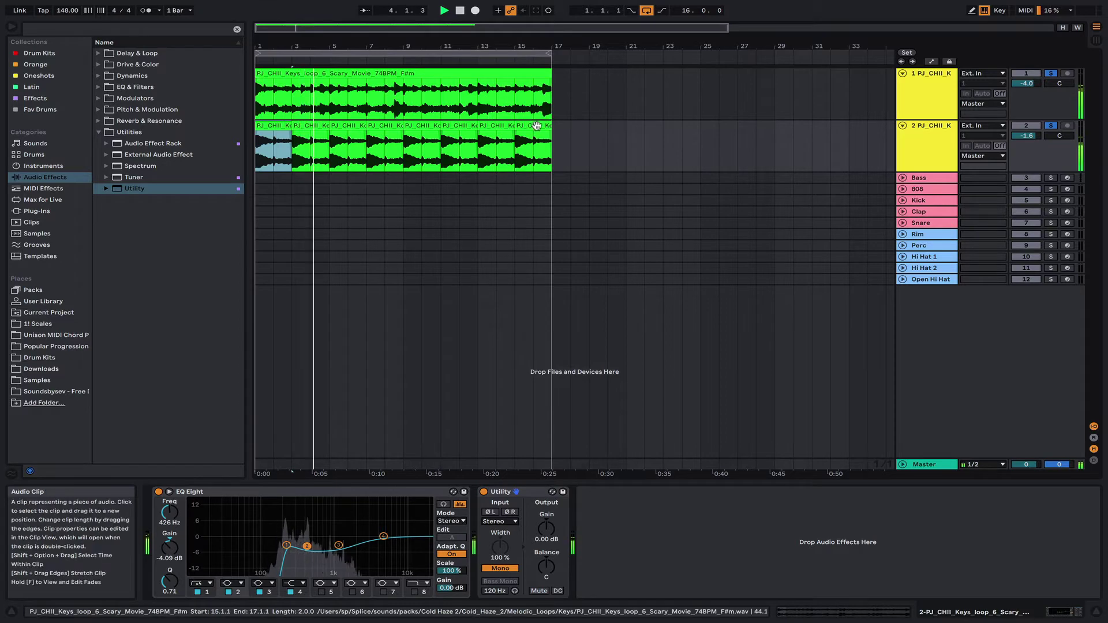
Duplicate the keys loop track and delete the clip from the copy, leaving it empty.
{"action": "key", "text": "space"}
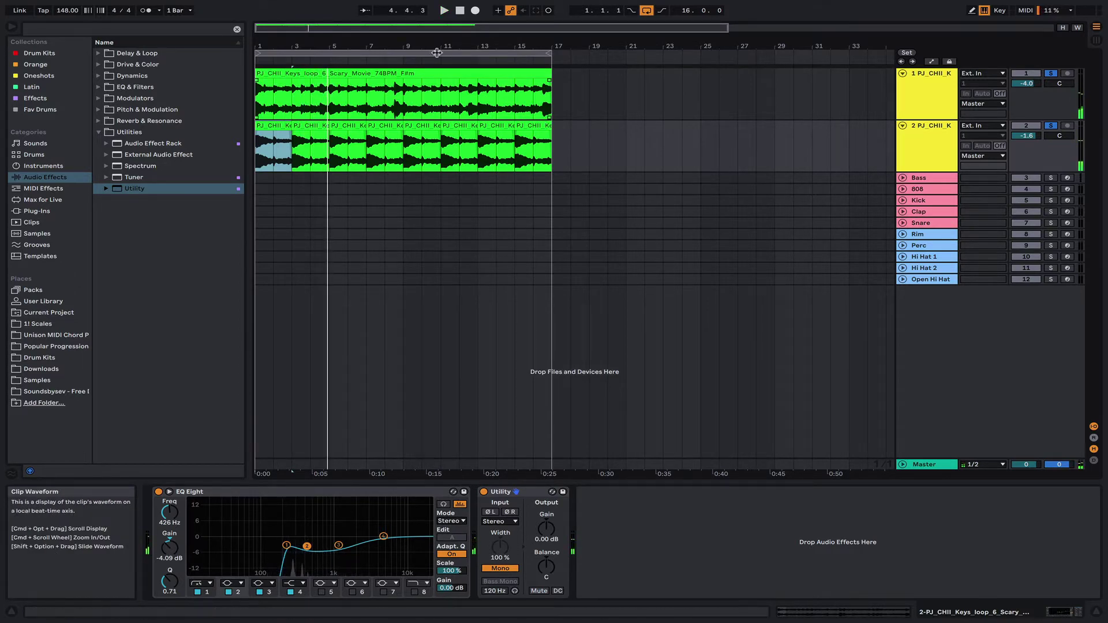
{"action": "left_click_drag", "start_coordinate": [266, 40], "coordinate": [267, 77]}
{"action": "right_click", "coordinate": [1014, 333]}
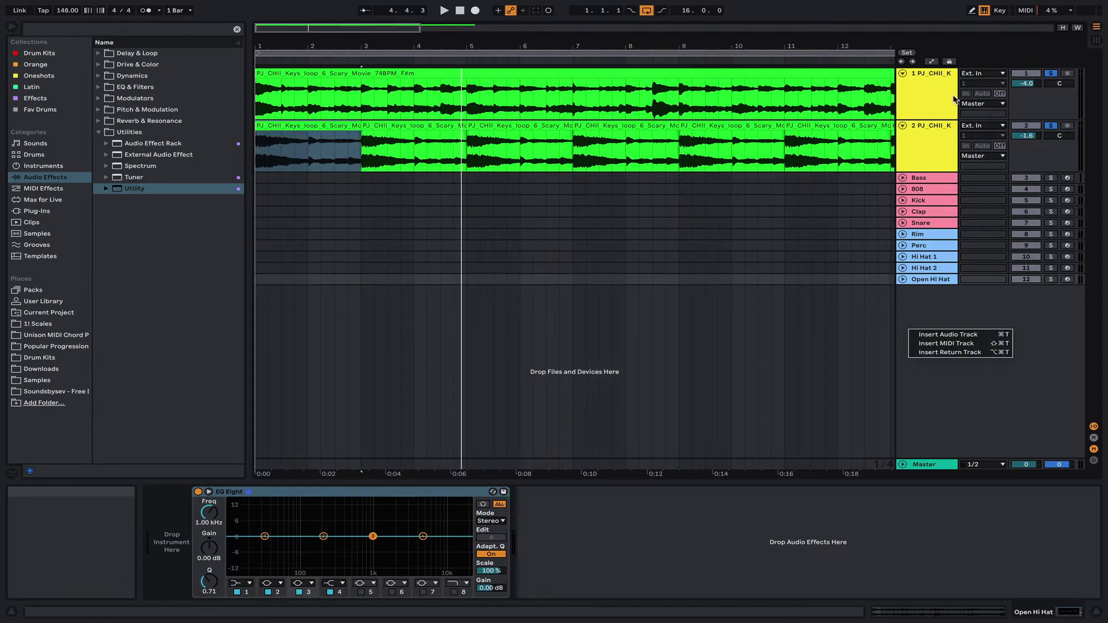
{"action": "left_click", "coordinate": [935, 95]}
{"action": "right_click", "coordinate": [950, 98]}
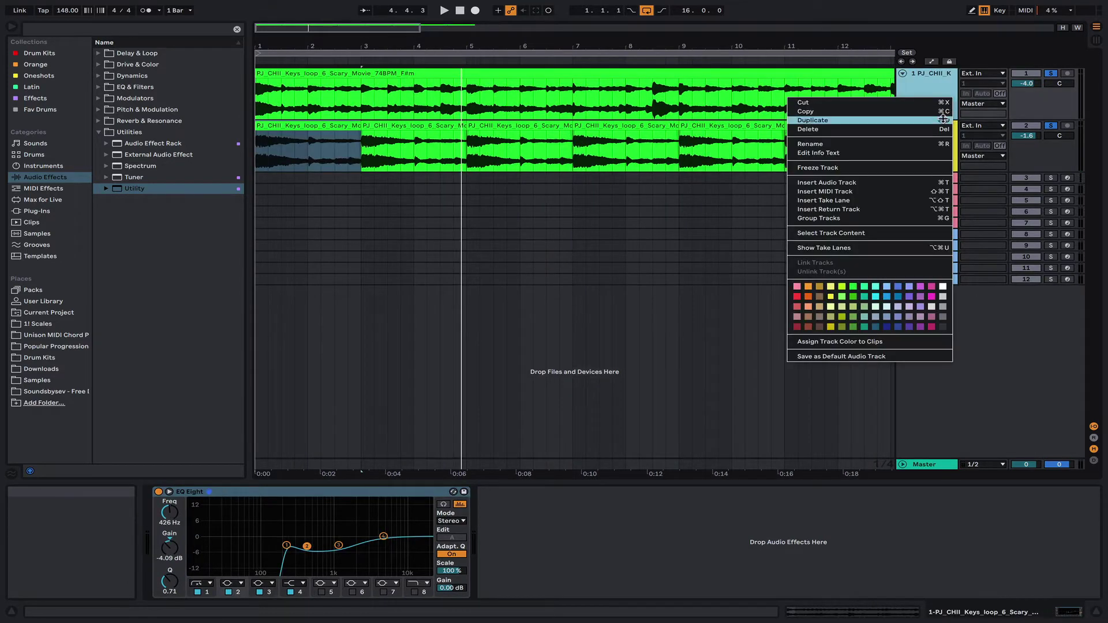
{"action": "left_click", "coordinate": [949, 120]}
{"action": "left_click", "coordinate": [811, 127]}
{"action": "key", "text": "Delete"}
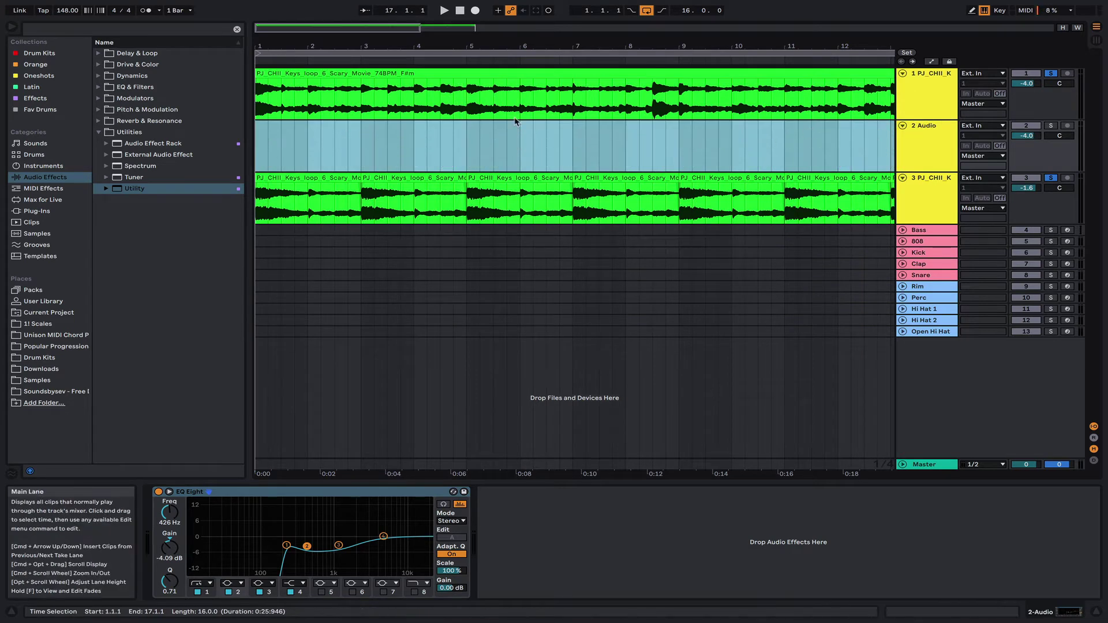
Split off beat 4 of bars 1–5 and move each one-beat slice to track 2.
{"action": "left_click_drag", "start_coordinate": [296, 120], "coordinate": [301, 148]}
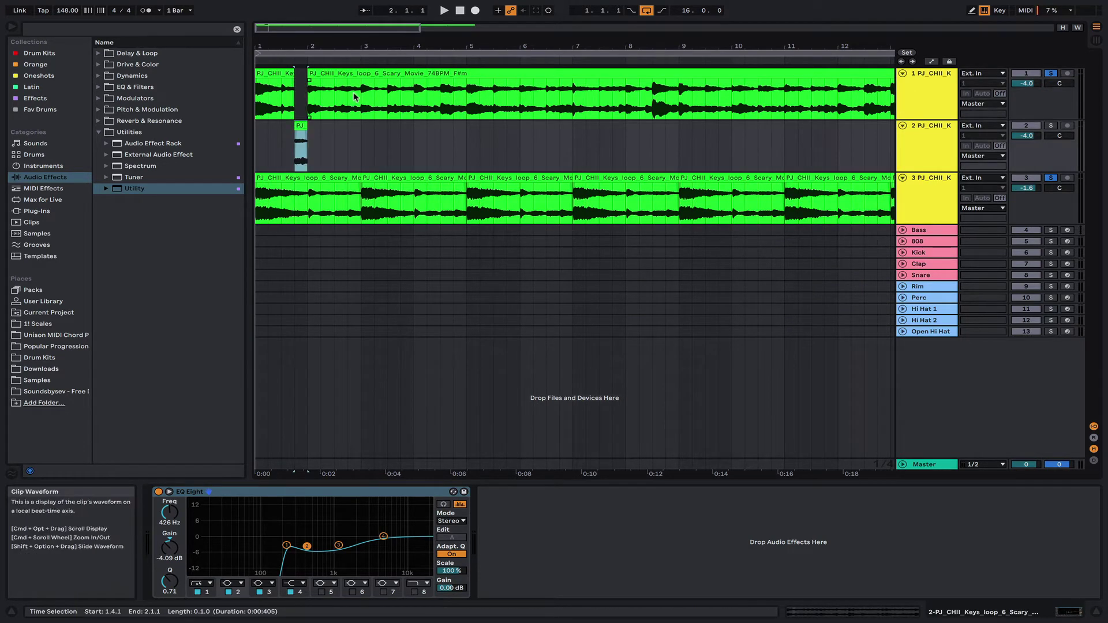
{"action": "left_click_drag", "start_coordinate": [348, 96], "coordinate": [357, 96]}
{"action": "key", "text": "super+e"}
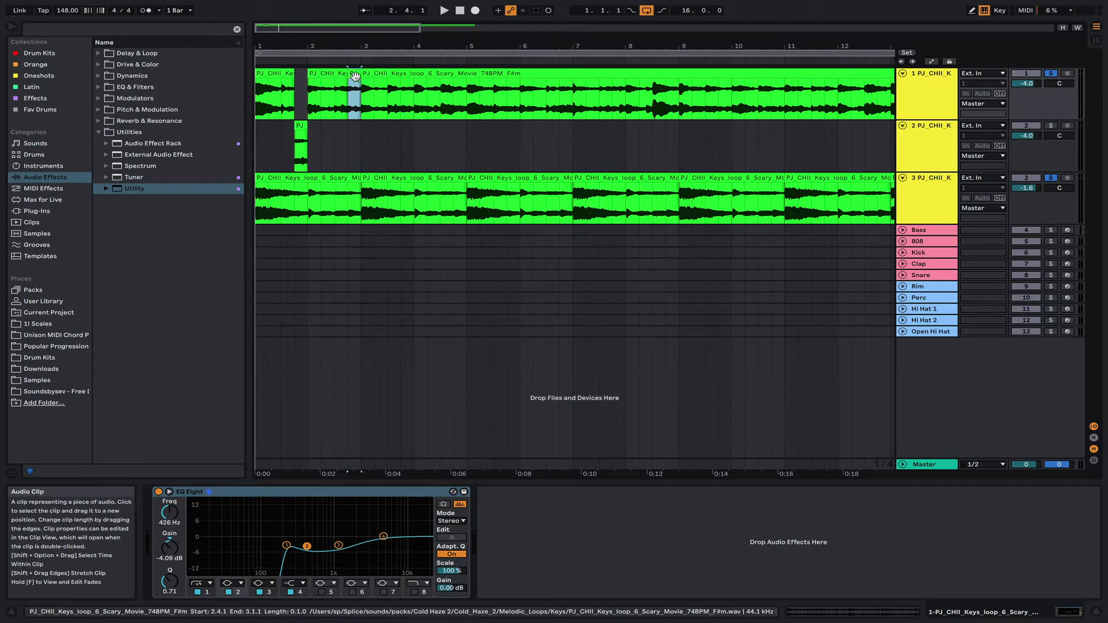
{"action": "left_click_drag", "start_coordinate": [355, 76], "coordinate": [354, 128]}
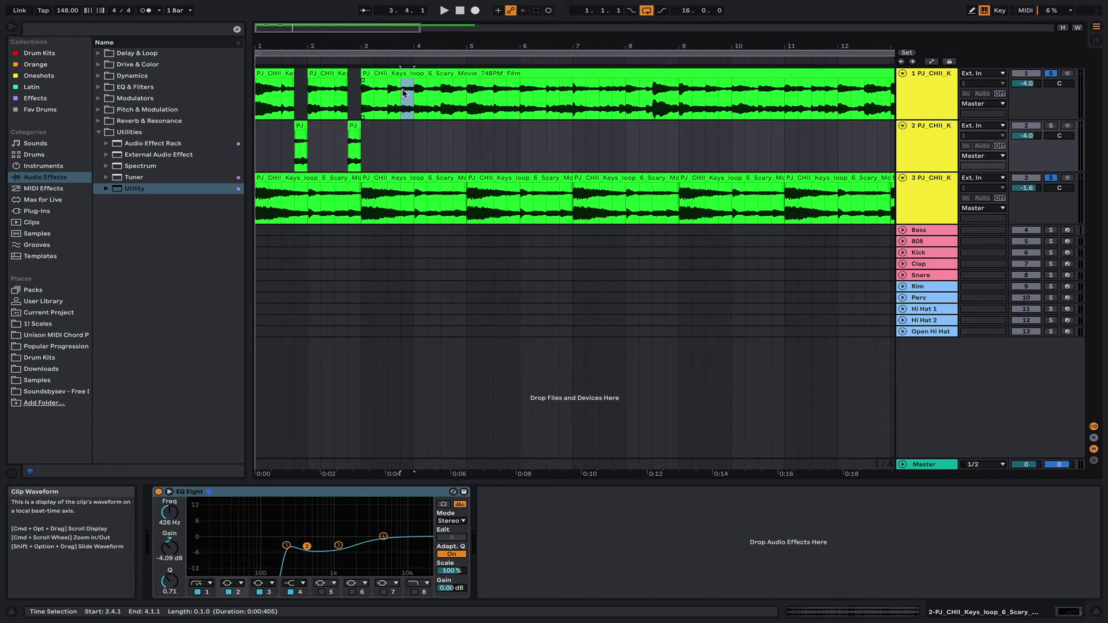
{"action": "key", "text": "super+e"}
{"action": "left_click_drag", "start_coordinate": [406, 75], "coordinate": [408, 127]}
{"action": "left_click", "coordinate": [440, 107]}
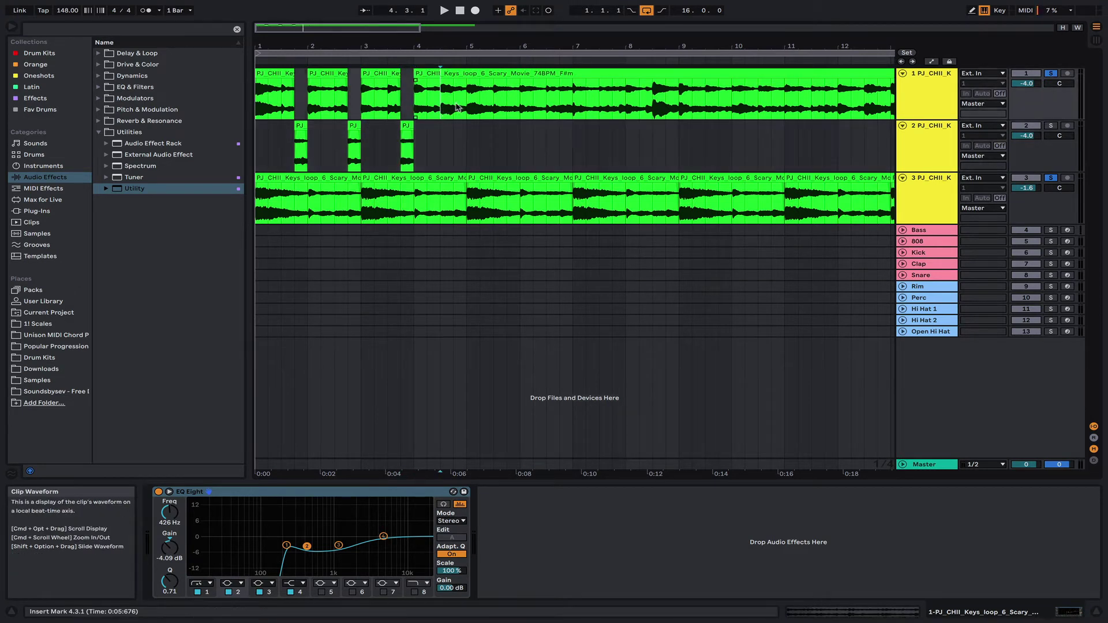
{"action": "left_click_drag", "start_coordinate": [463, 85], "coordinate": [462, 133]}
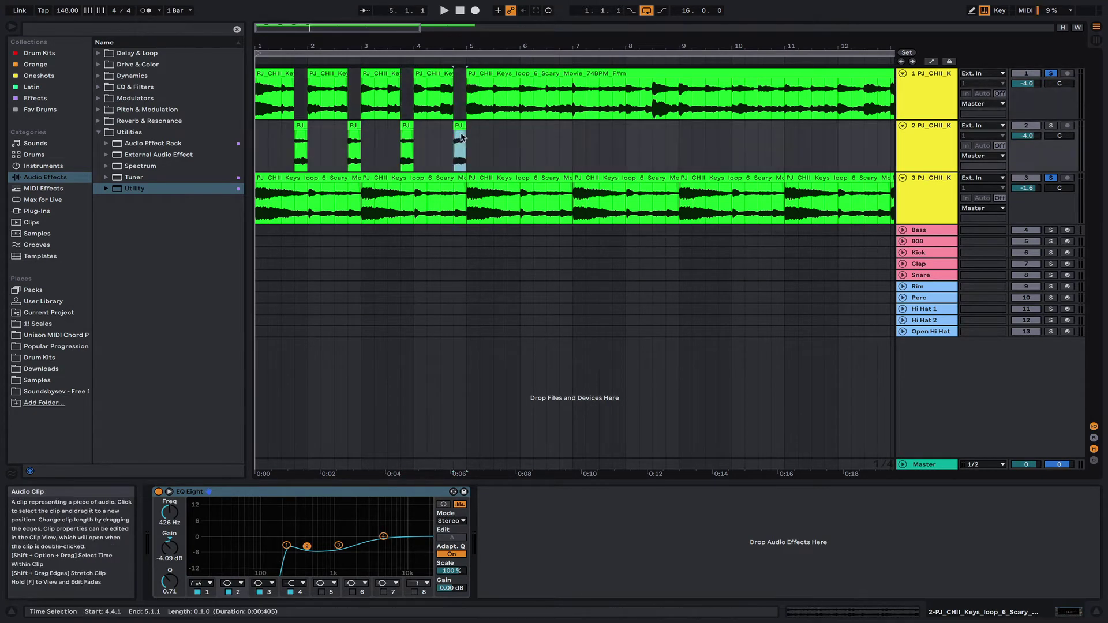
{"action": "left_click", "coordinate": [510, 103]}
{"action": "key", "text": "super+e"}
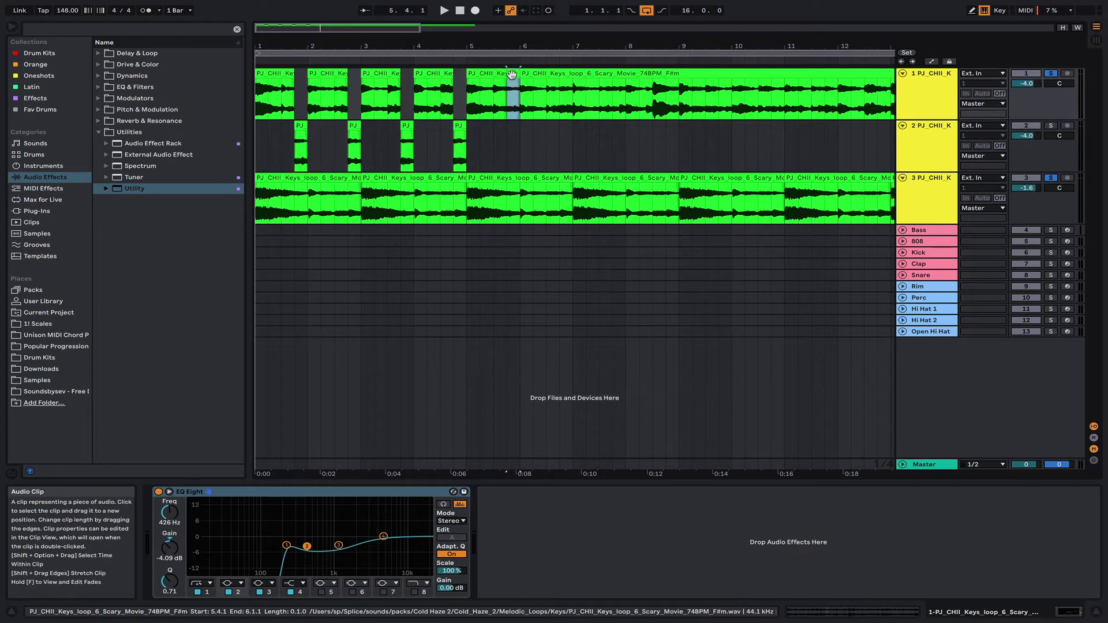
{"action": "left_click_drag", "start_coordinate": [514, 102], "coordinate": [513, 144]}
Move beat 4 of bars 6–10 out of the loop into track 2.
{"action": "key", "text": "super+e"}
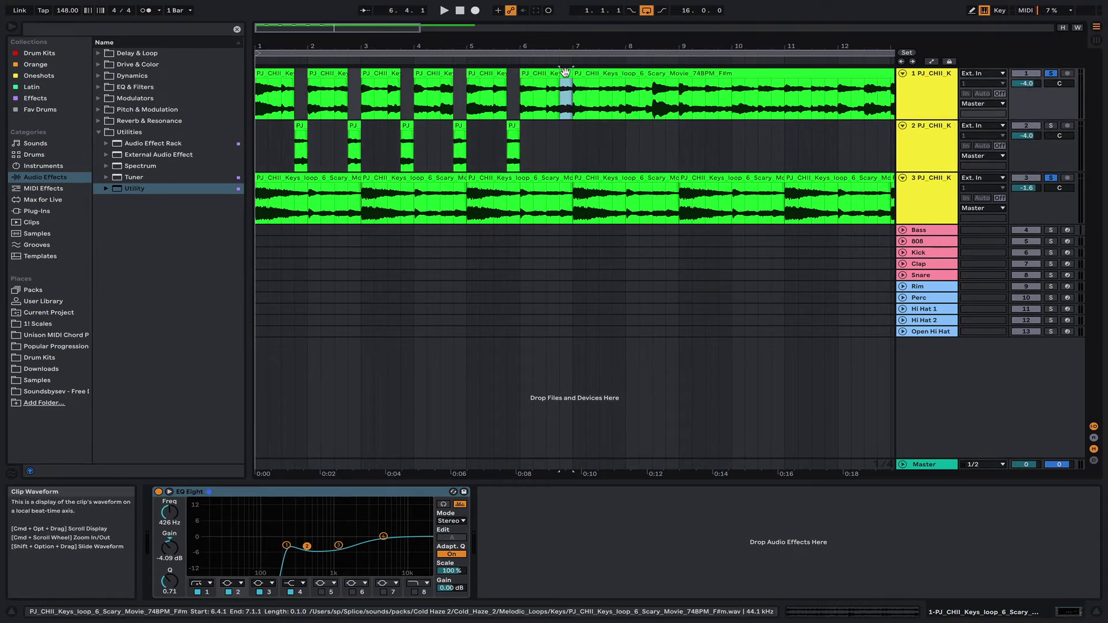
{"action": "left_click_drag", "start_coordinate": [568, 104], "coordinate": [566, 147]}
{"action": "left_click", "coordinate": [613, 77]}
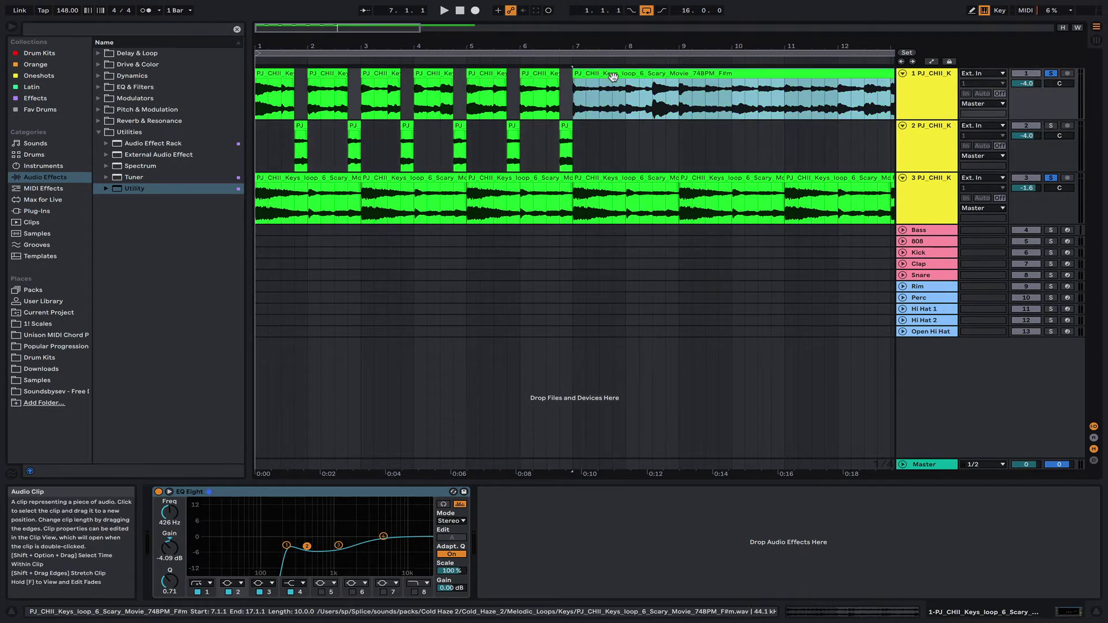
{"action": "left_click", "coordinate": [612, 88]}
{"action": "left_click_drag", "start_coordinate": [620, 90], "coordinate": [619, 144]}
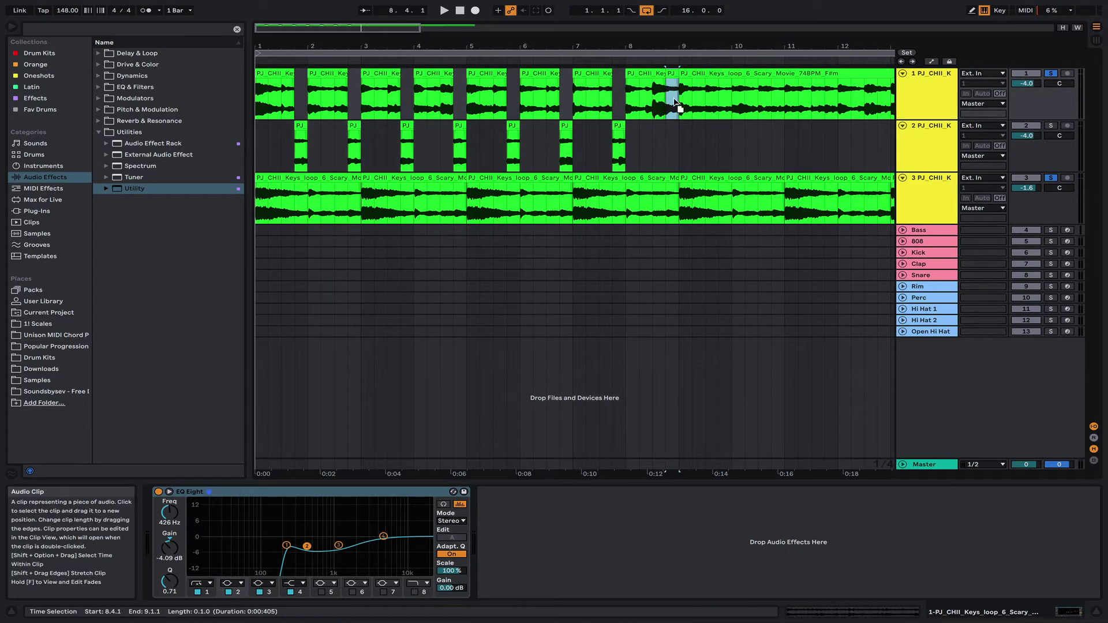
{"action": "left_click_drag", "start_coordinate": [676, 100], "coordinate": [676, 149]}
{"action": "scroll", "coordinate": [676, 149], "scroll_direction": "right", "scroll_amount": 3}
{"action": "left_click", "coordinate": [630, 99]}
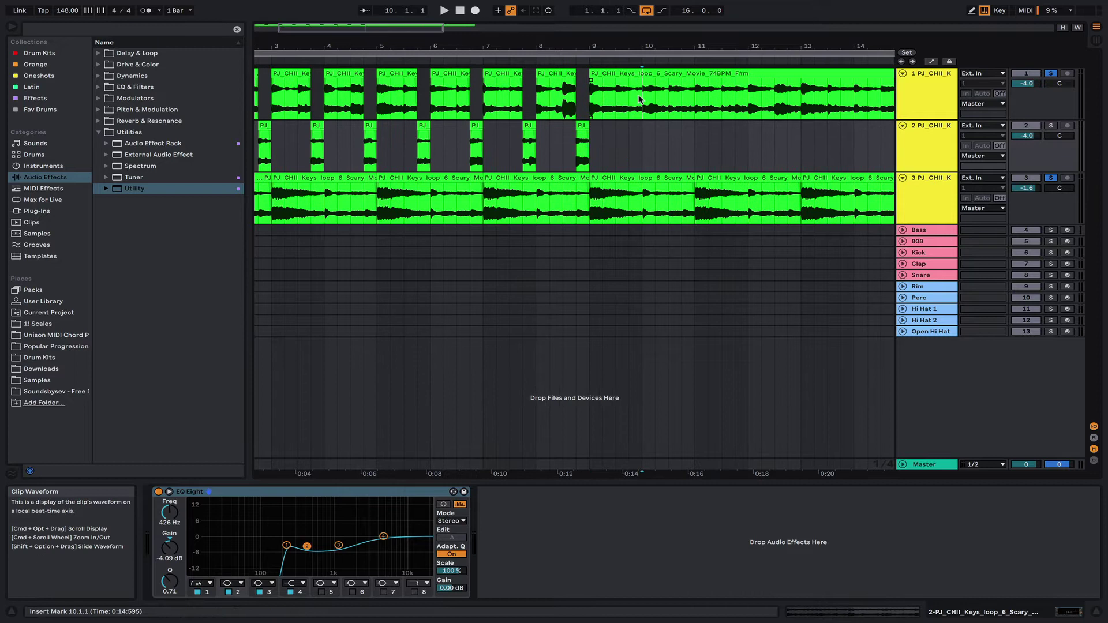
{"action": "left_click_drag", "start_coordinate": [634, 77], "coordinate": [635, 152]}
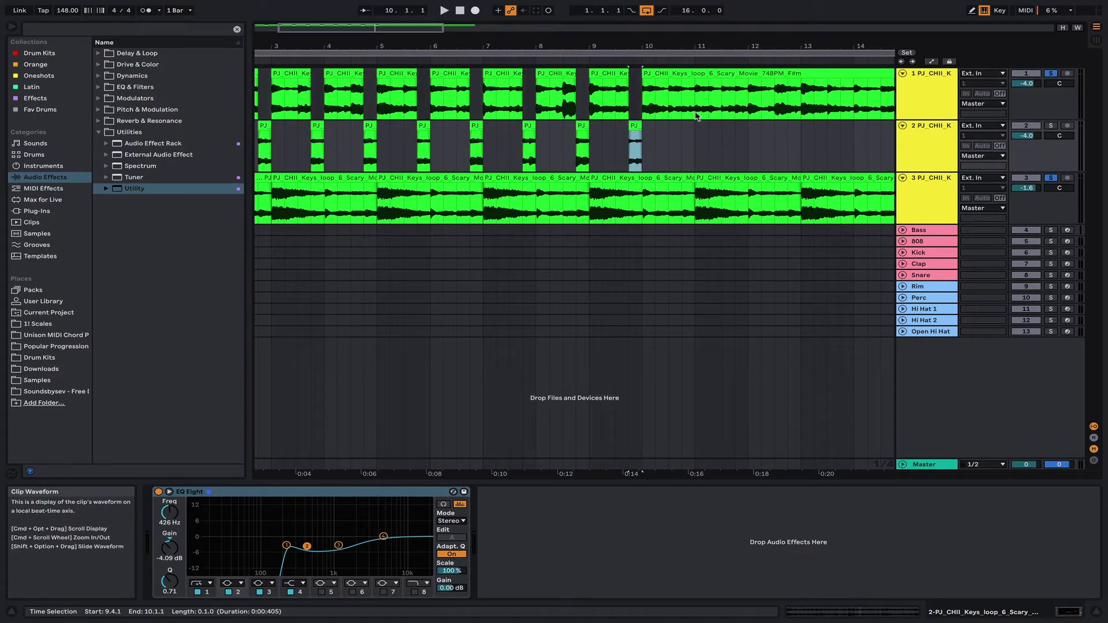
{"action": "key", "text": "super+e"}
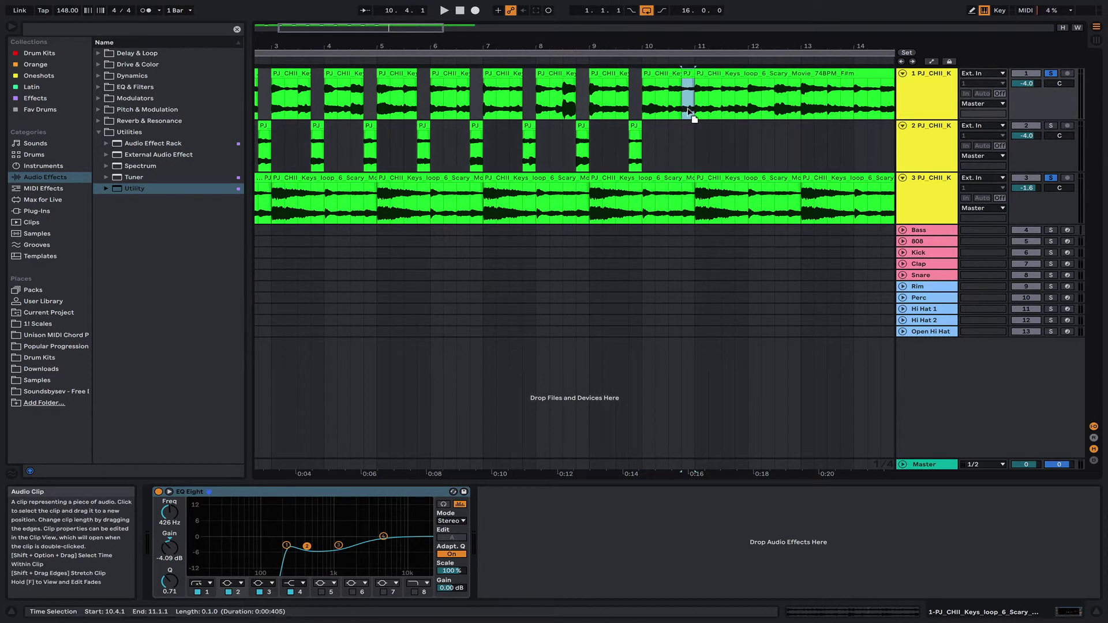
{"action": "left_click_drag", "start_coordinate": [691, 84], "coordinate": [691, 149]}
Move beat 4 of bars 11–16 out of the loop onto track 2.
{"action": "left_click_drag", "start_coordinate": [743, 107], "coordinate": [742, 147]}
{"action": "scroll", "coordinate": [686, 113], "scroll_direction": "right", "scroll_amount": 4}
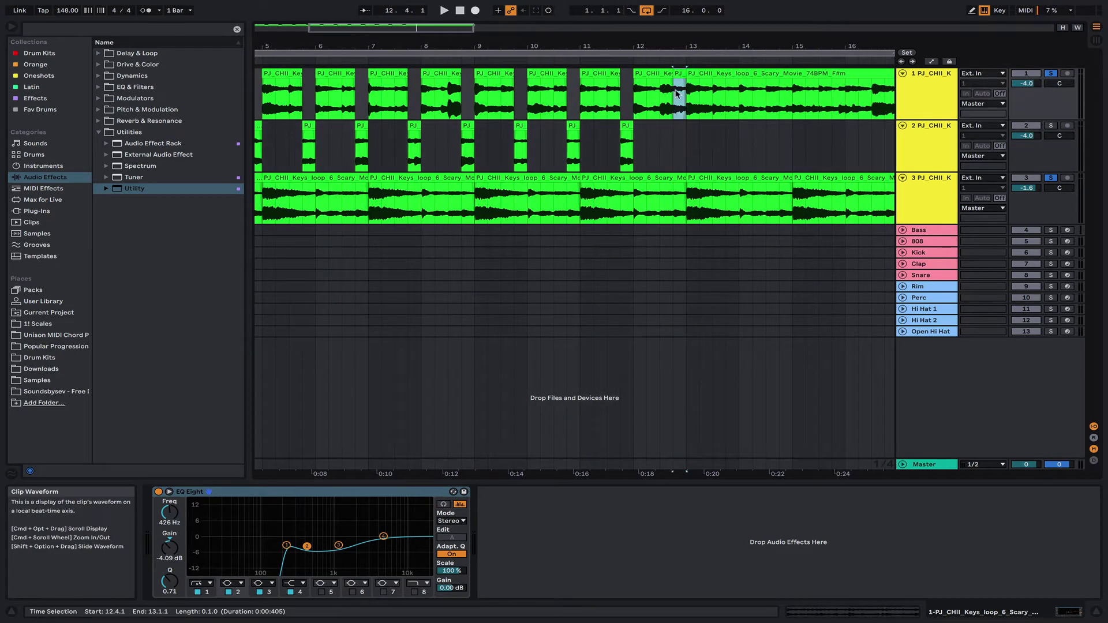
{"action": "left_click_drag", "start_coordinate": [679, 98], "coordinate": [680, 148]}
{"action": "left_click", "coordinate": [737, 94]}
{"action": "left_click_drag", "start_coordinate": [737, 95], "coordinate": [732, 148]}
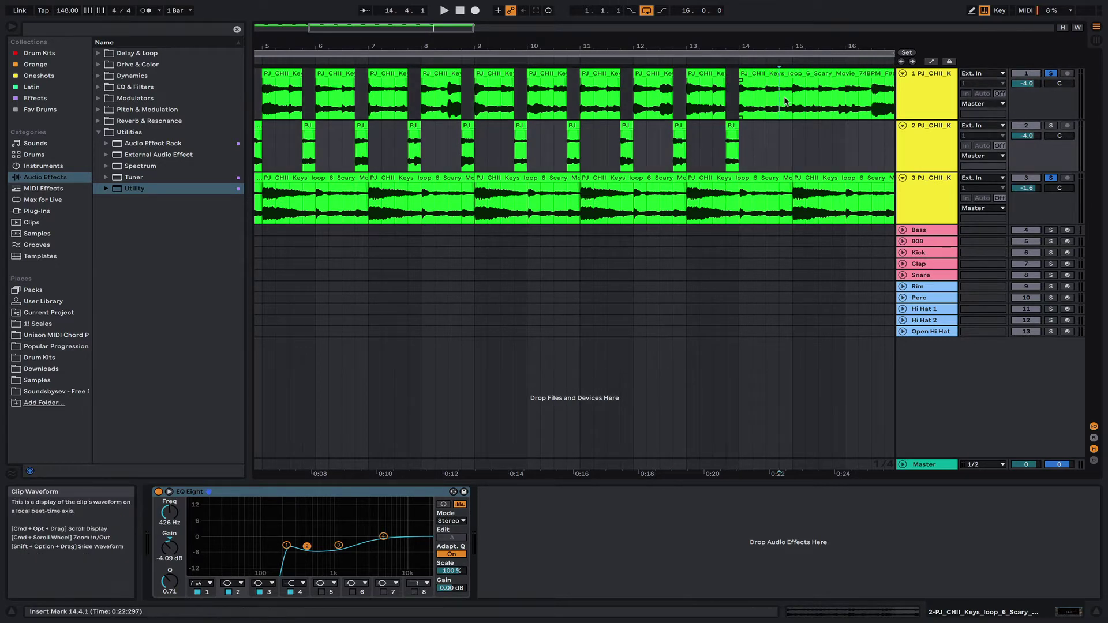
{"action": "left_click_drag", "start_coordinate": [788, 99], "coordinate": [788, 147]}
{"action": "scroll", "coordinate": [740, 98], "scroll_direction": "right", "scroll_amount": 4}
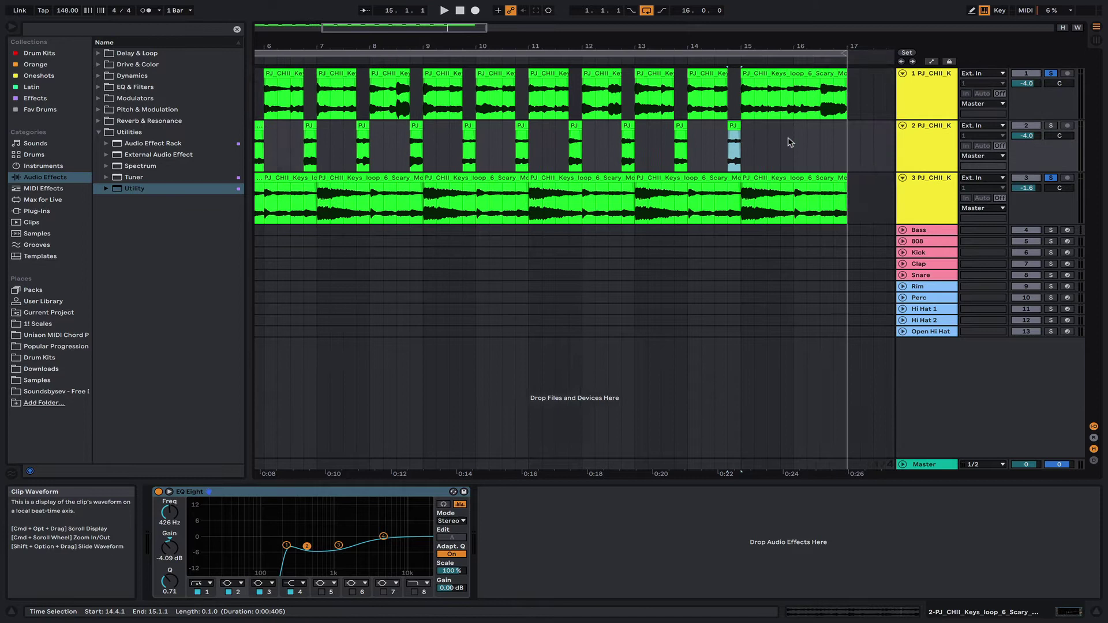
{"action": "left_click_drag", "start_coordinate": [750, 95], "coordinate": [745, 147]}
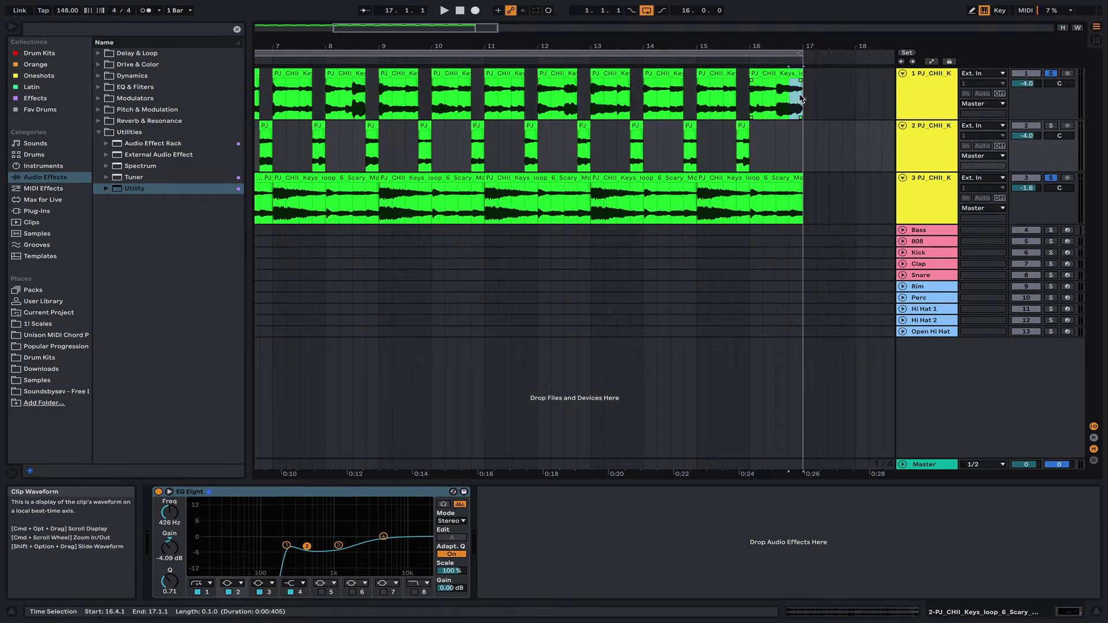
{"action": "left_click_drag", "start_coordinate": [800, 99], "coordinate": [798, 129]}
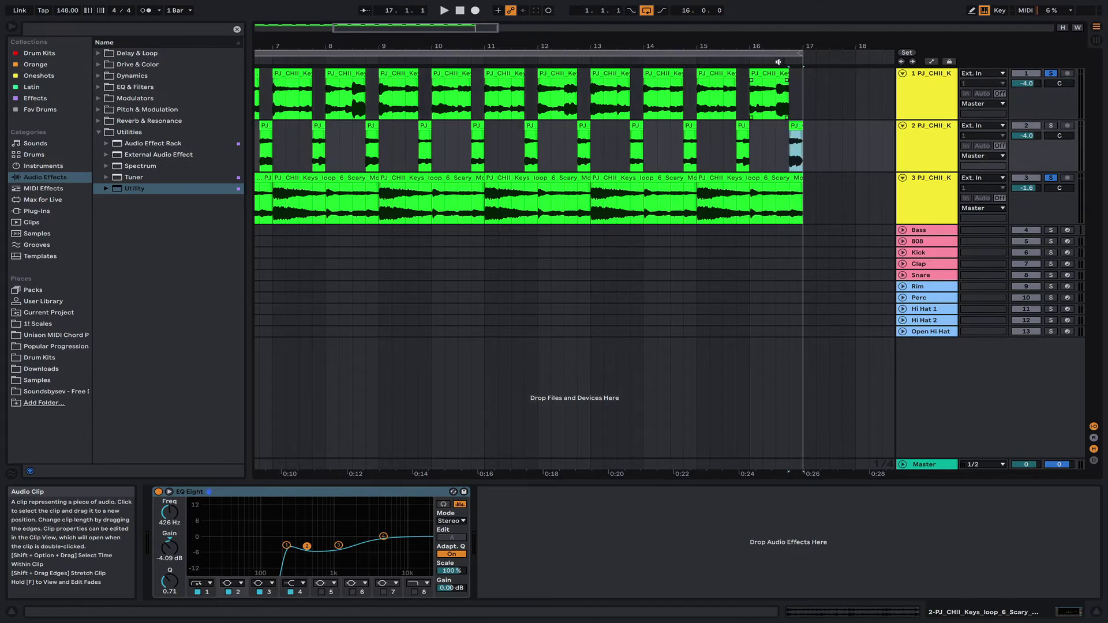
Select all of track 2's beat clips, zoom into bars 1–10 and unsolo track 2.
{"action": "key", "text": "minus"}
{"action": "key", "text": "minus"}
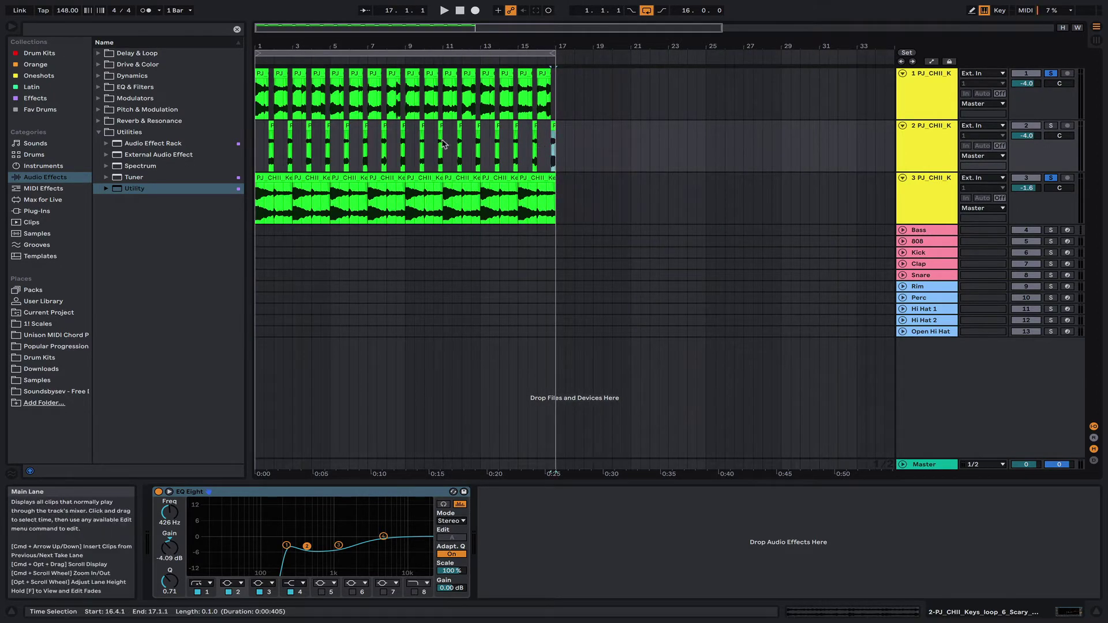
{"action": "left_click_drag", "start_coordinate": [553, 143], "coordinate": [252, 143]}
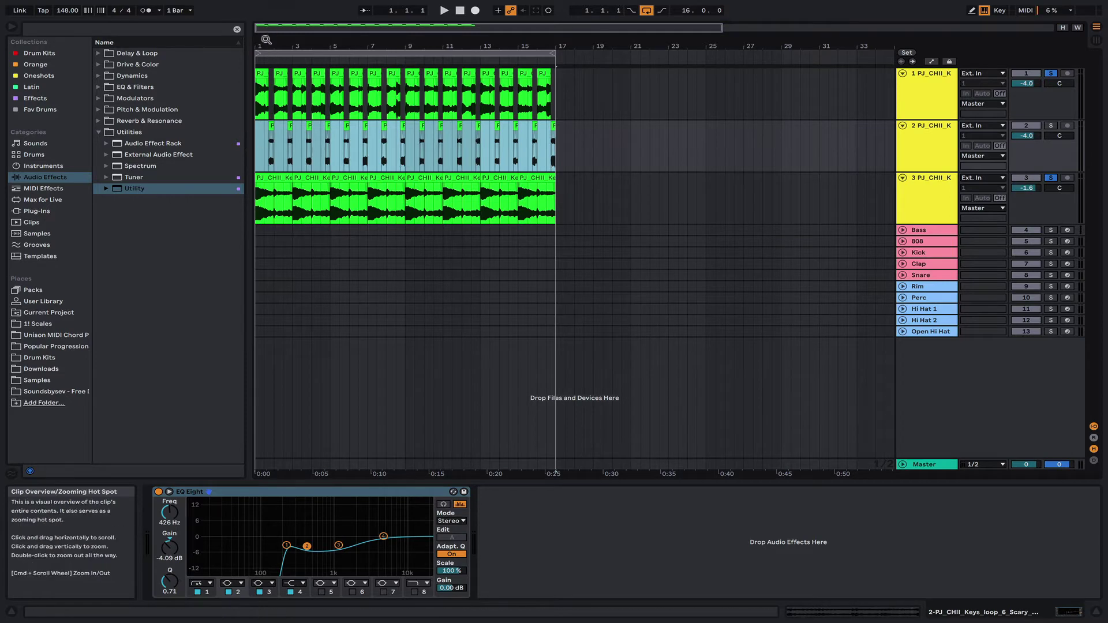
{"action": "left_click_drag", "start_coordinate": [271, 46], "coordinate": [271, 87]}
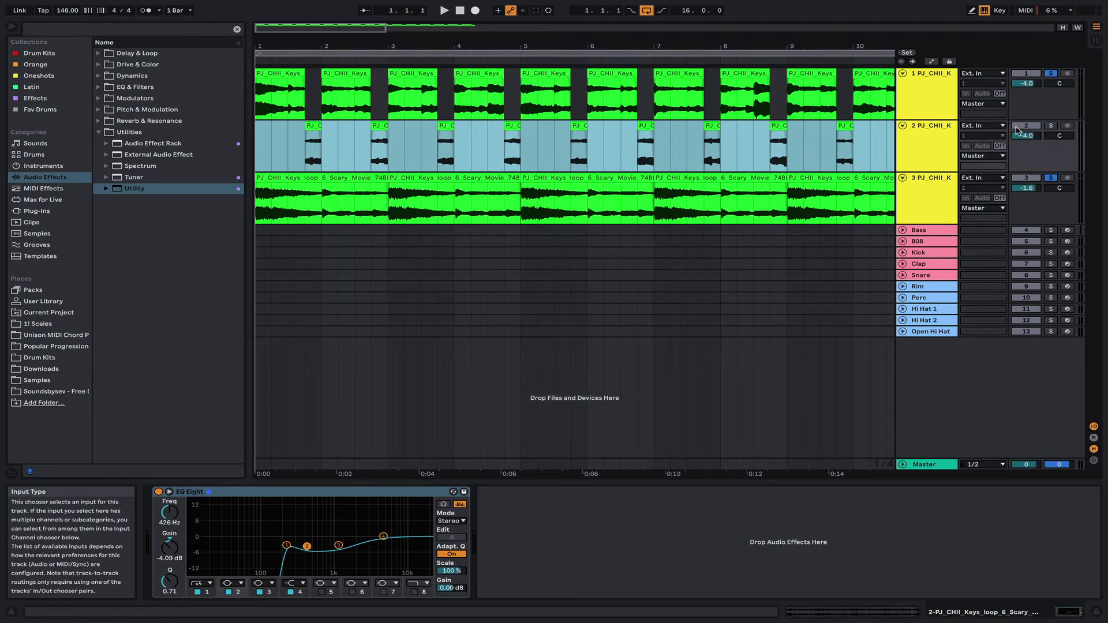
{"action": "left_click", "coordinate": [1051, 126]}
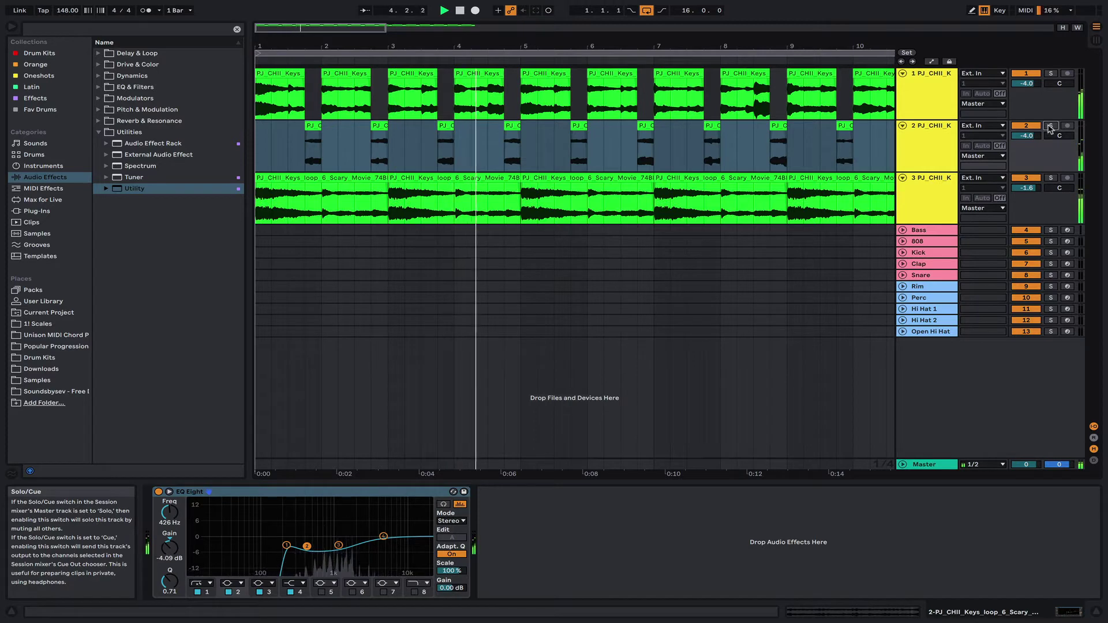
Split track 1's loop at a short range in bar 2 and audition from there.
{"action": "left_click_drag", "start_coordinate": [276, 46], "coordinate": [276, 104]}
{"action": "left_click", "coordinate": [330, 109]}
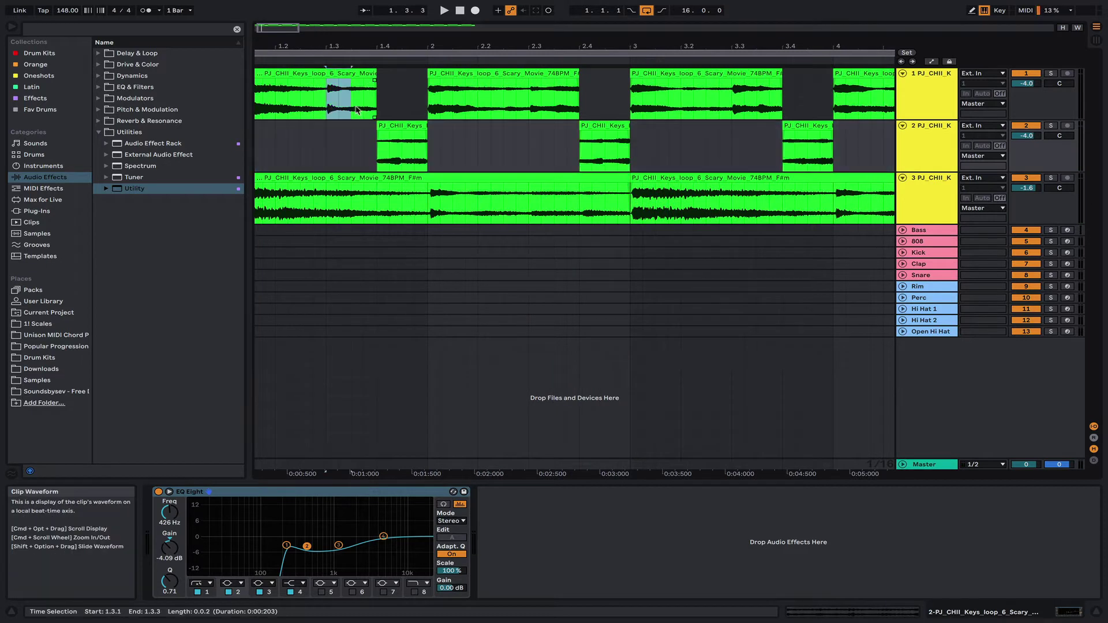
{"action": "scroll", "coordinate": [324, 104], "scroll_direction": "left", "scroll_amount": 2}
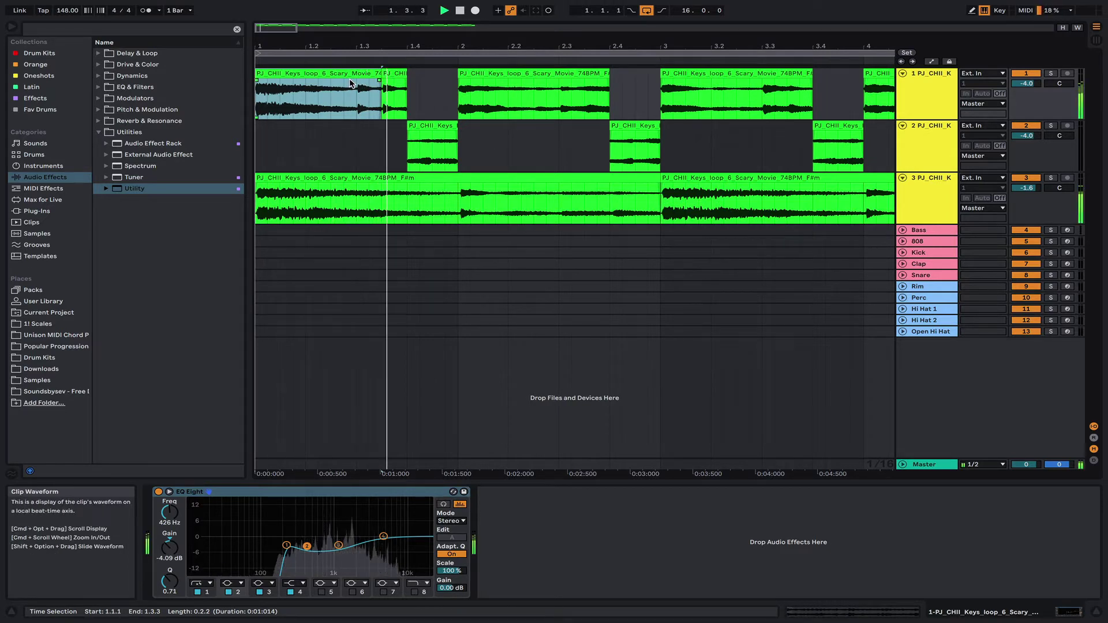
{"action": "left_click_drag", "start_coordinate": [559, 103], "coordinate": [583, 102]}
{"action": "key", "text": "super+e"}
{"action": "left_click", "coordinate": [546, 104]}
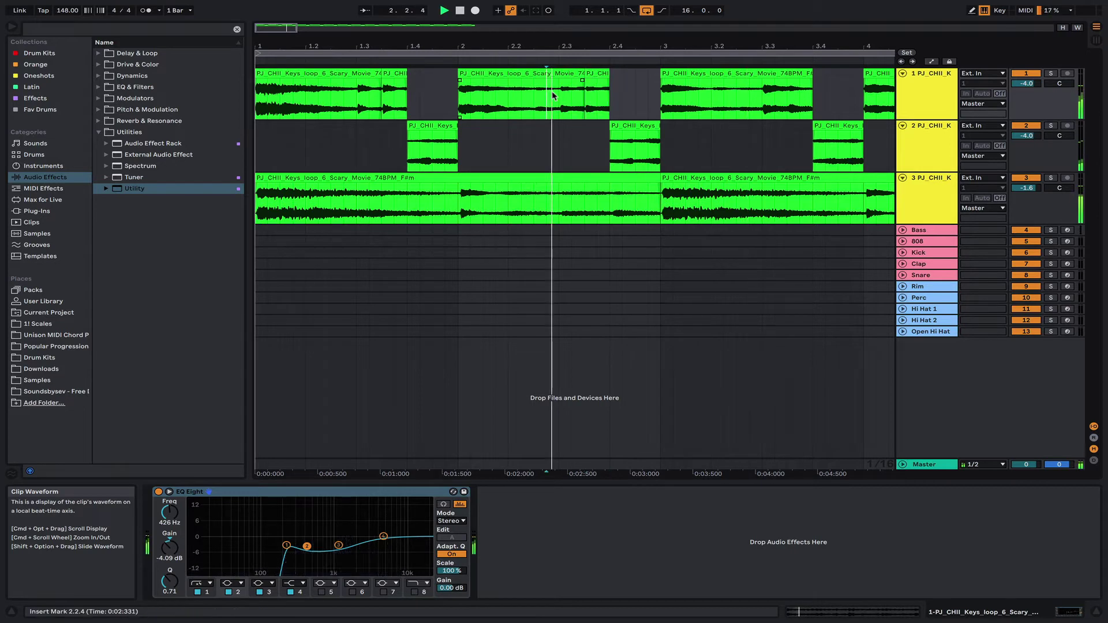
{"action": "left_click", "coordinate": [263, 75]}
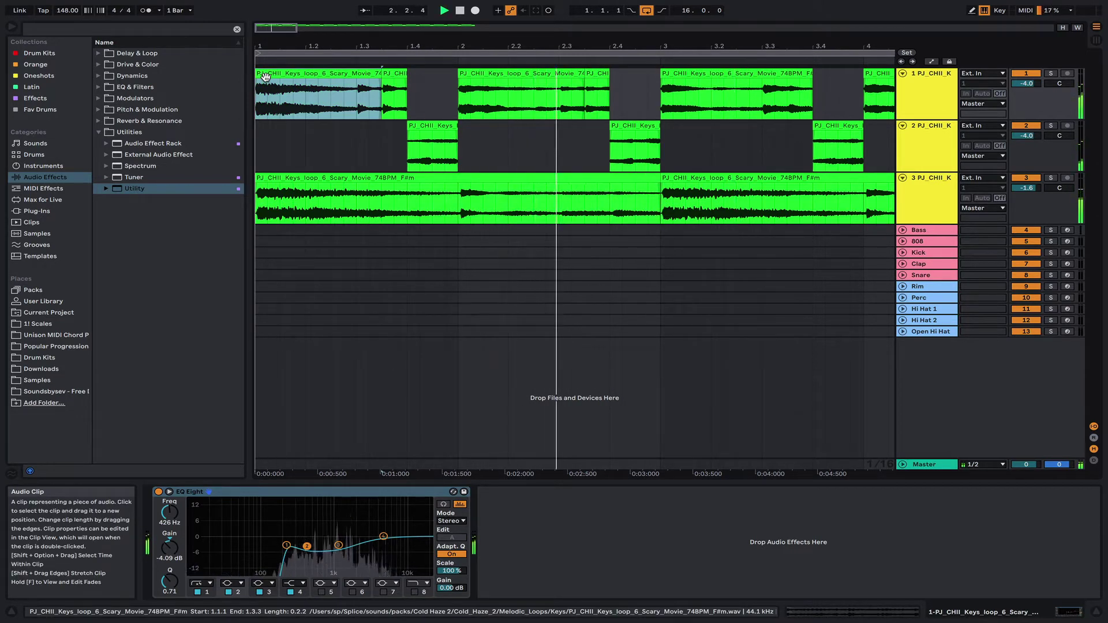
Mark short slices in bars 3–4 of track 1, undoing an accidental split.
{"action": "left_click_drag", "start_coordinate": [762, 90], "coordinate": [788, 95]}
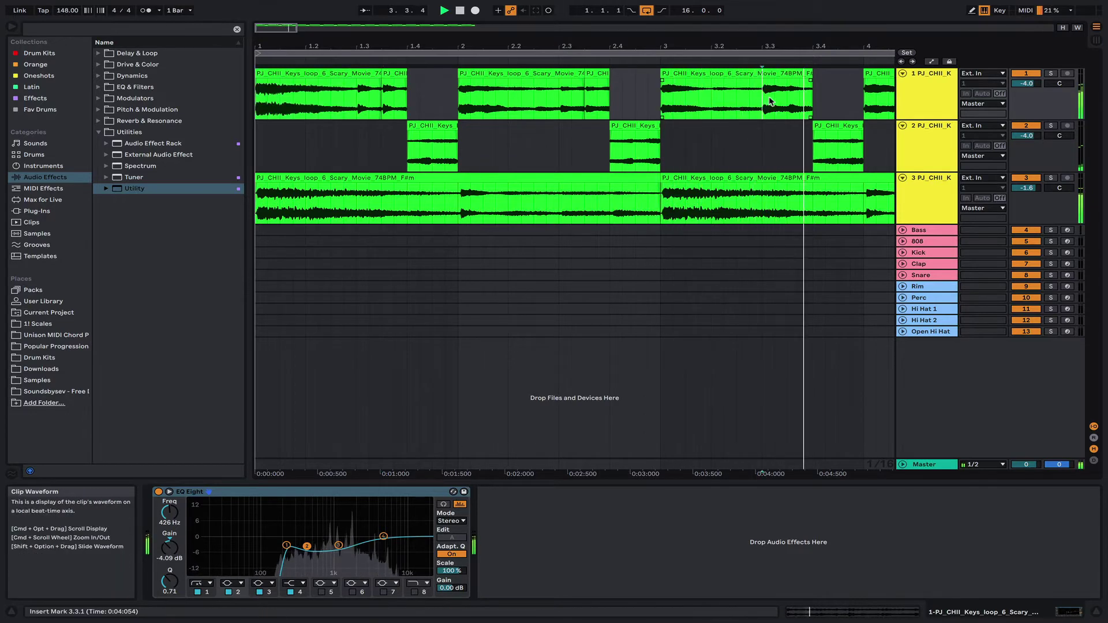
{"action": "left_click", "coordinate": [761, 99]}
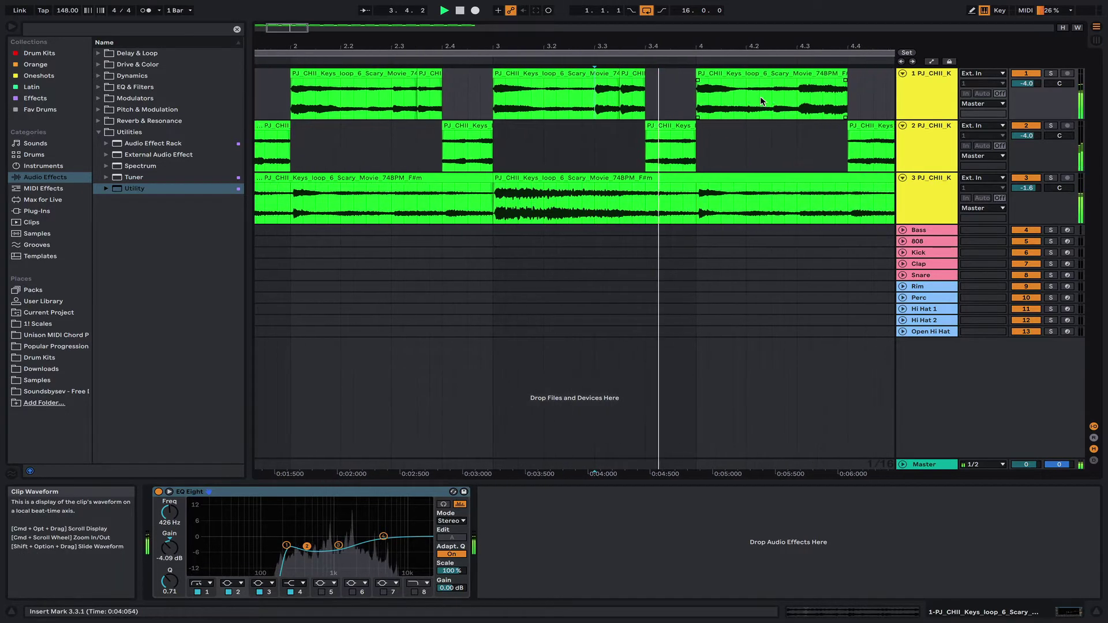
{"action": "left_click_drag", "start_coordinate": [773, 98], "coordinate": [795, 102]}
{"action": "left_click", "coordinate": [795, 101]}
{"action": "key", "text": "ctrl+e"}
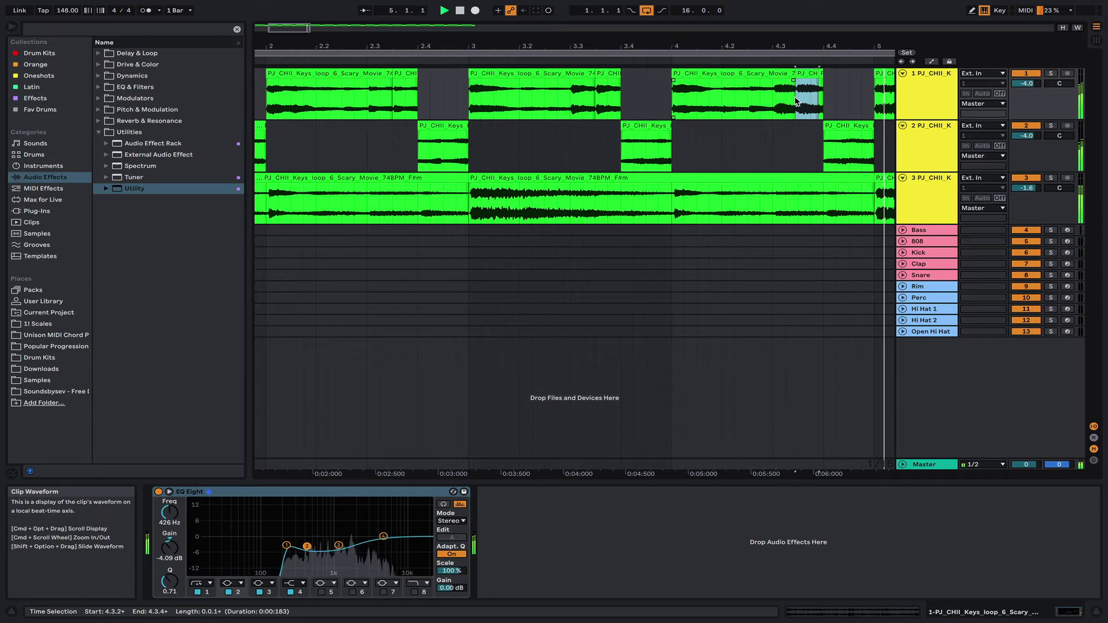
{"action": "key", "text": "ctrl+z"}
{"action": "left_click", "coordinate": [798, 91]}
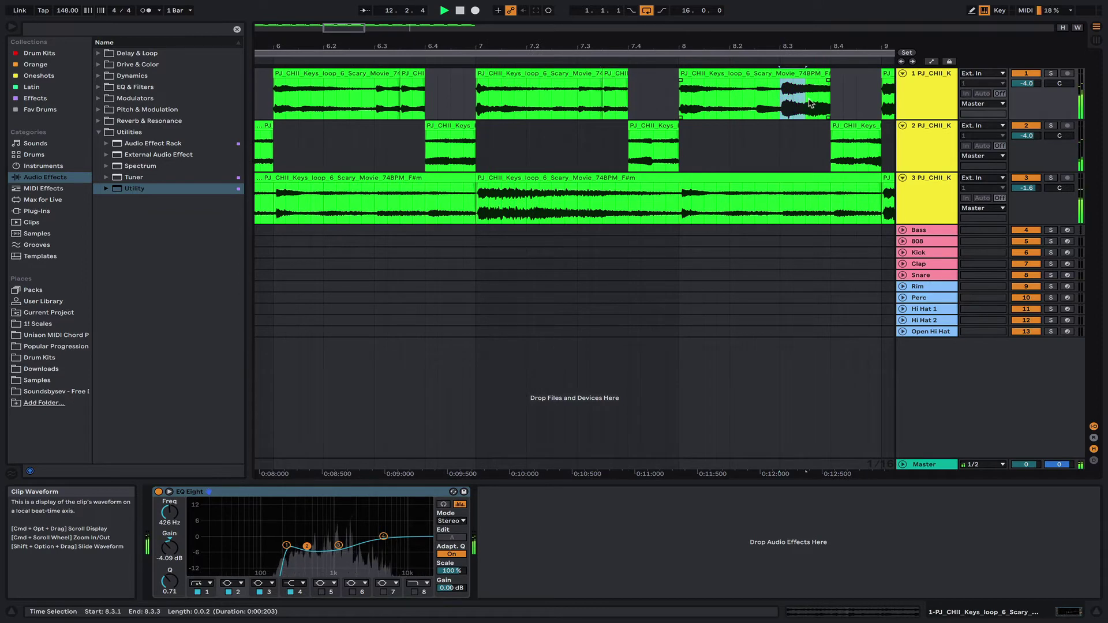
Duplicate the beat-3 slices at 8.3.1, 9.3.1, 13.3.1 and 15.3.1, then zoom out to bars 9–28.
{"action": "key", "text": "super+d"}
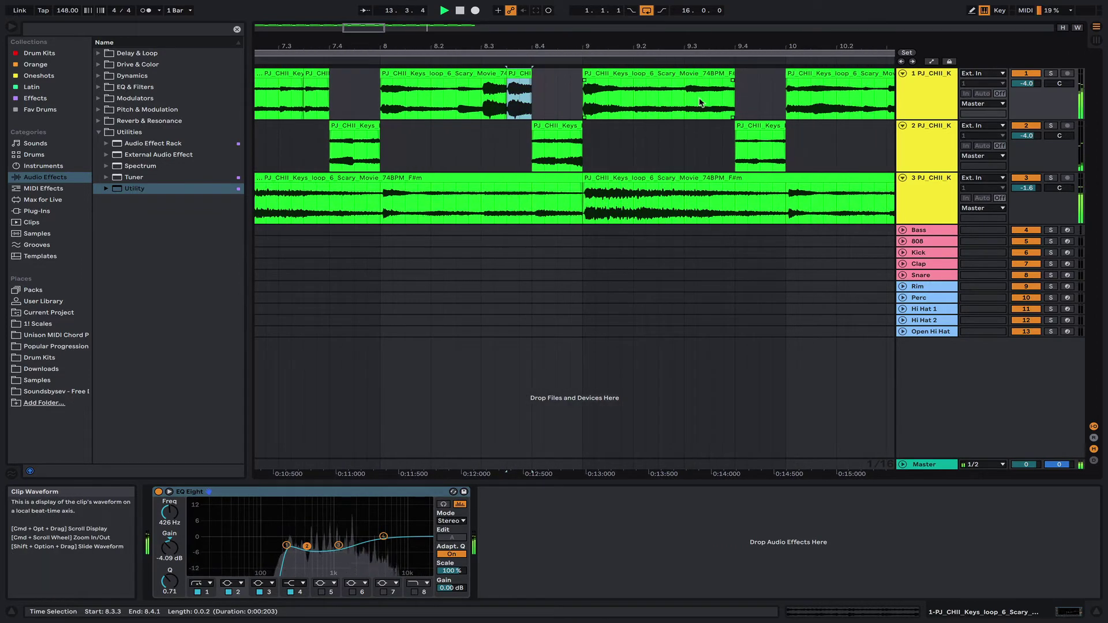
{"action": "key", "text": "super+d"}
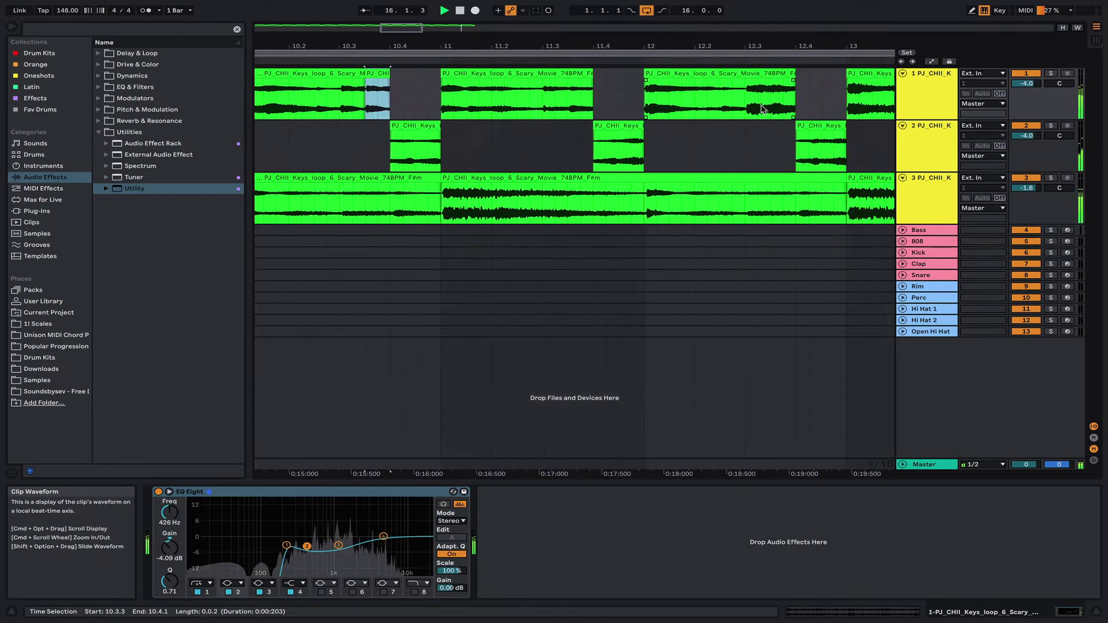
{"action": "left_click", "coordinate": [392, 114]}
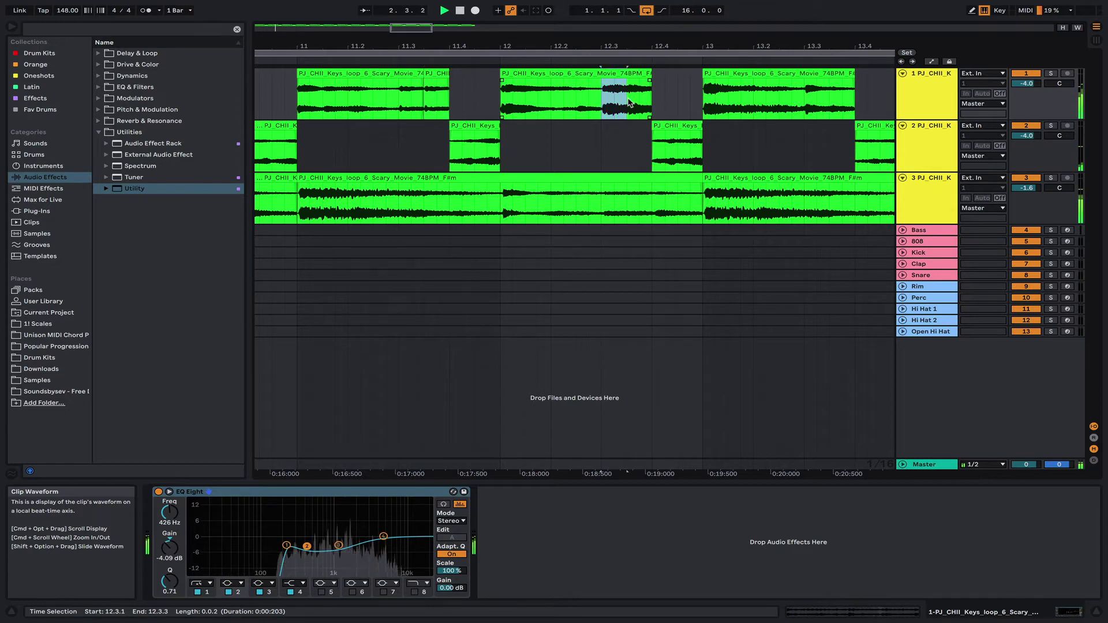
{"action": "key", "text": "super+d"}
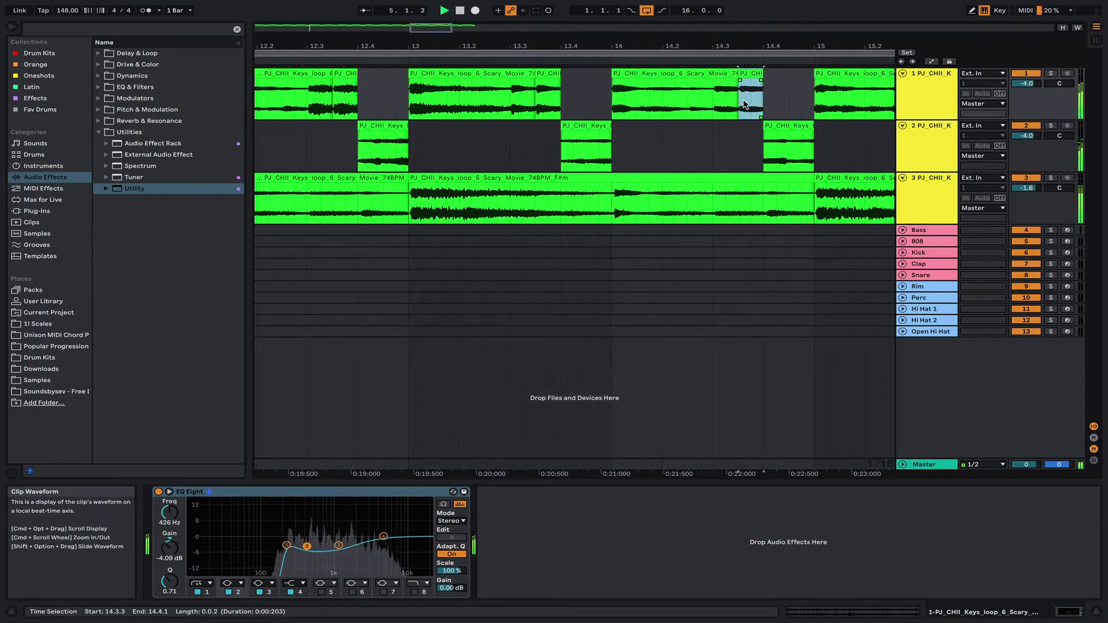
{"action": "key", "text": "super+d"}
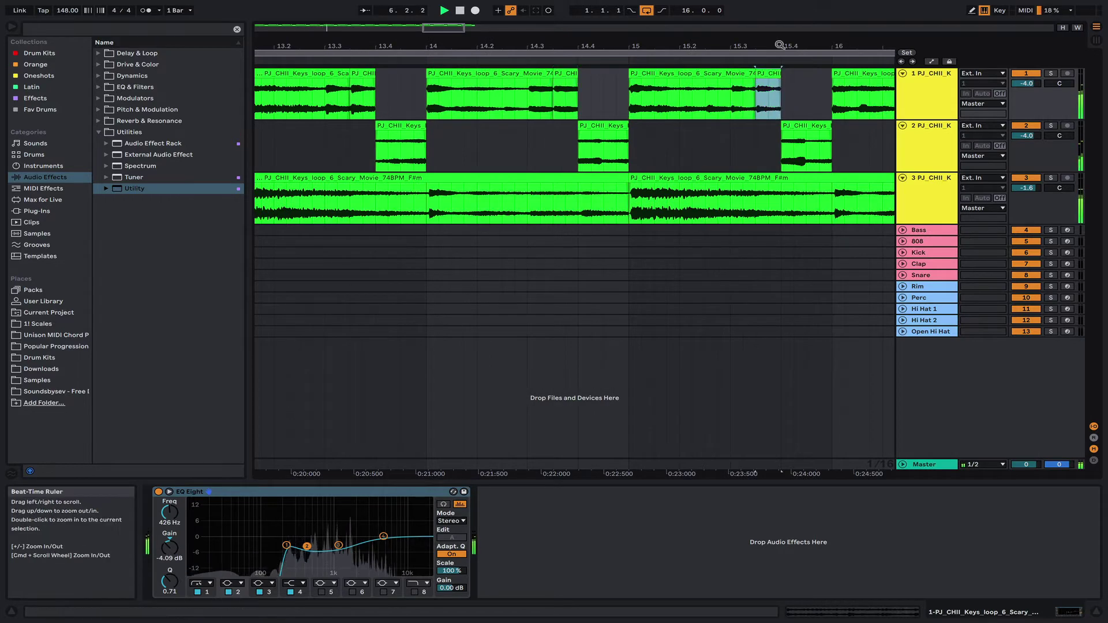
{"action": "key", "text": "minus"}
{"action": "key", "text": "minus"}
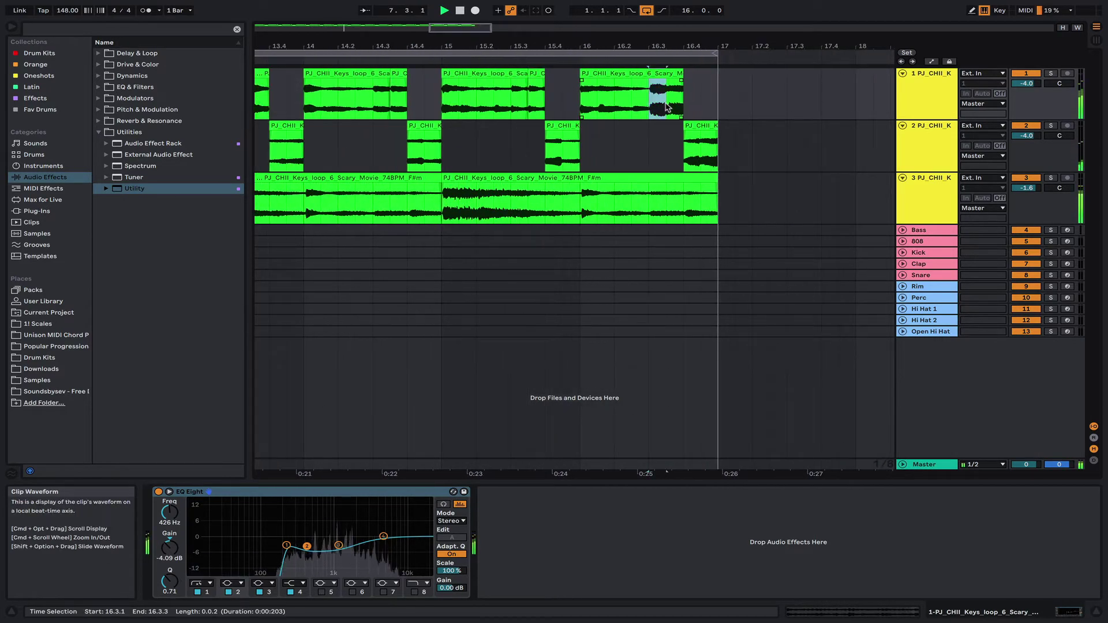
{"action": "key", "text": "minus"}
{"action": "key", "text": "minus"}
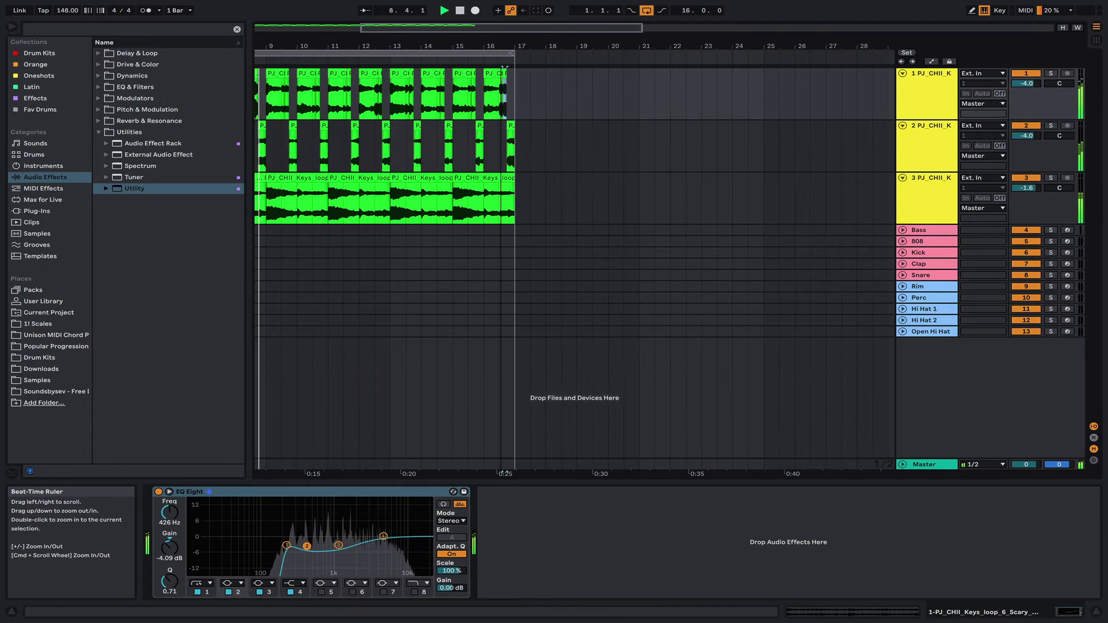
Lower track 1's volume from -4.0 to -5.0 dB in Session View, then return to Arrangement.
{"action": "key", "text": "Tab"}
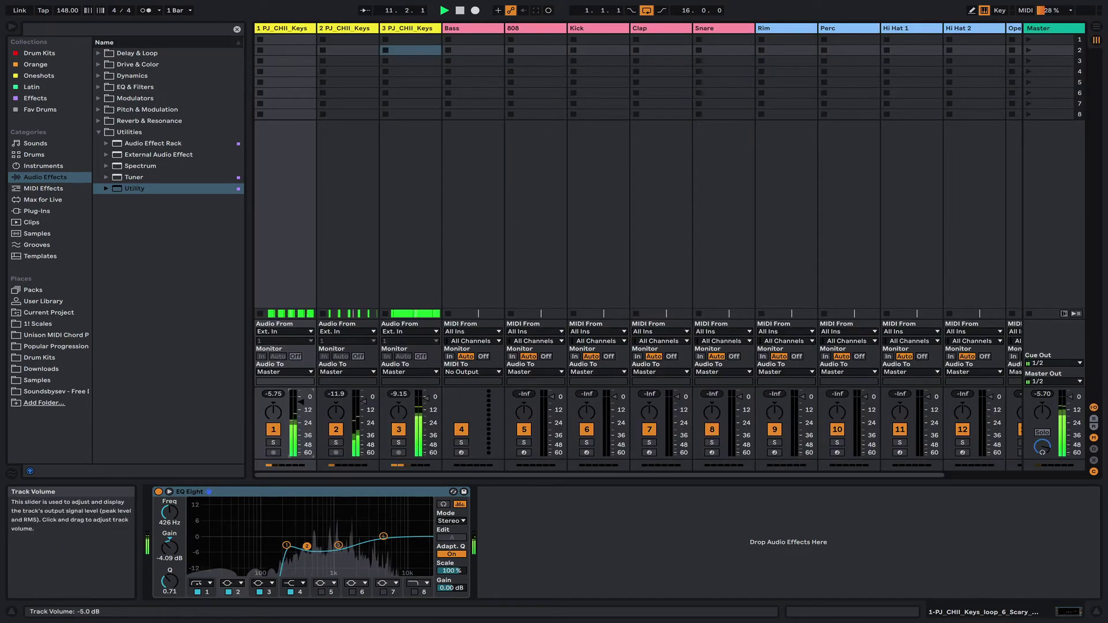
{"action": "key", "text": "Tab"}
{"action": "key", "text": "Tab"}
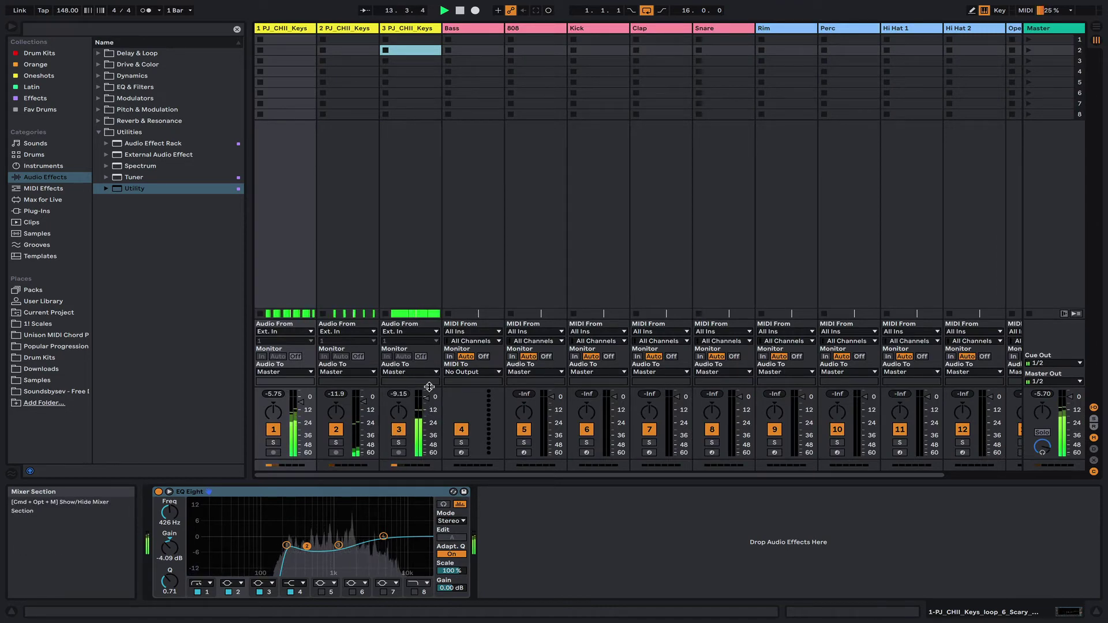
{"action": "key", "text": "XF86AudioRaiseVolume"}
{"action": "key", "text": "Tab"}
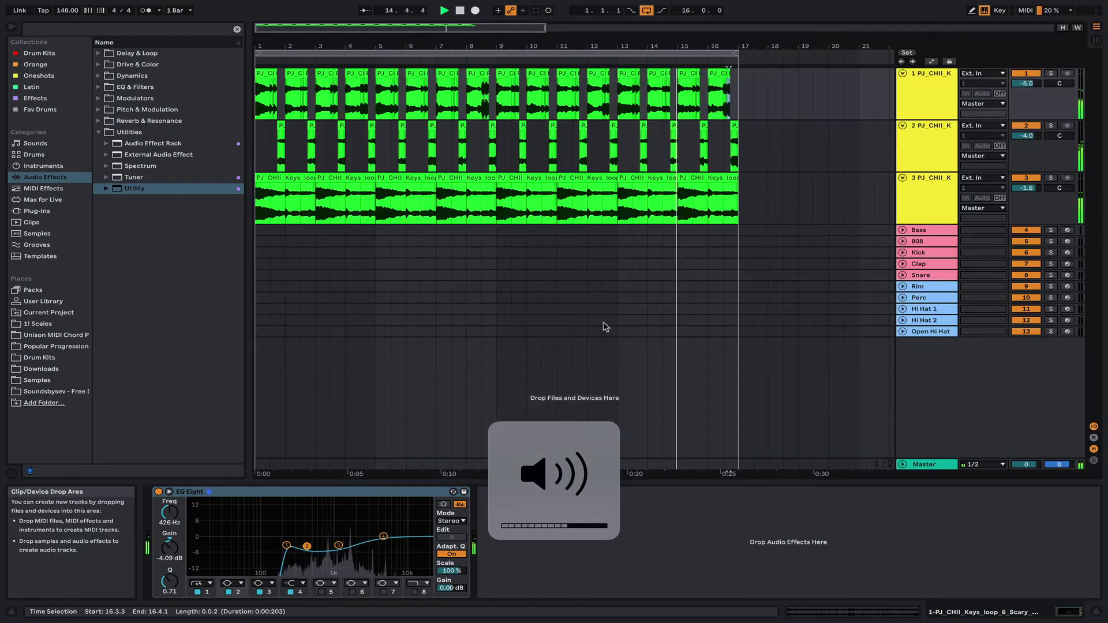
Insert a new audio track and move it below track 3.
{"action": "left_click", "coordinate": [907, 395]}
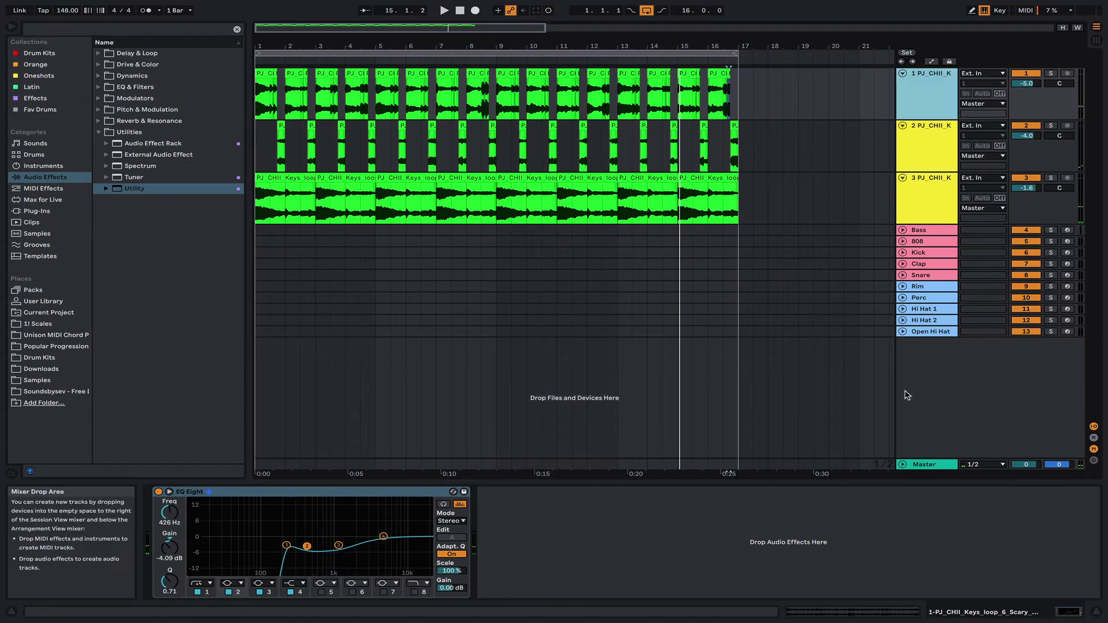
{"action": "right_click", "coordinate": [951, 405]}
{"action": "left_click", "coordinate": [981, 405]}
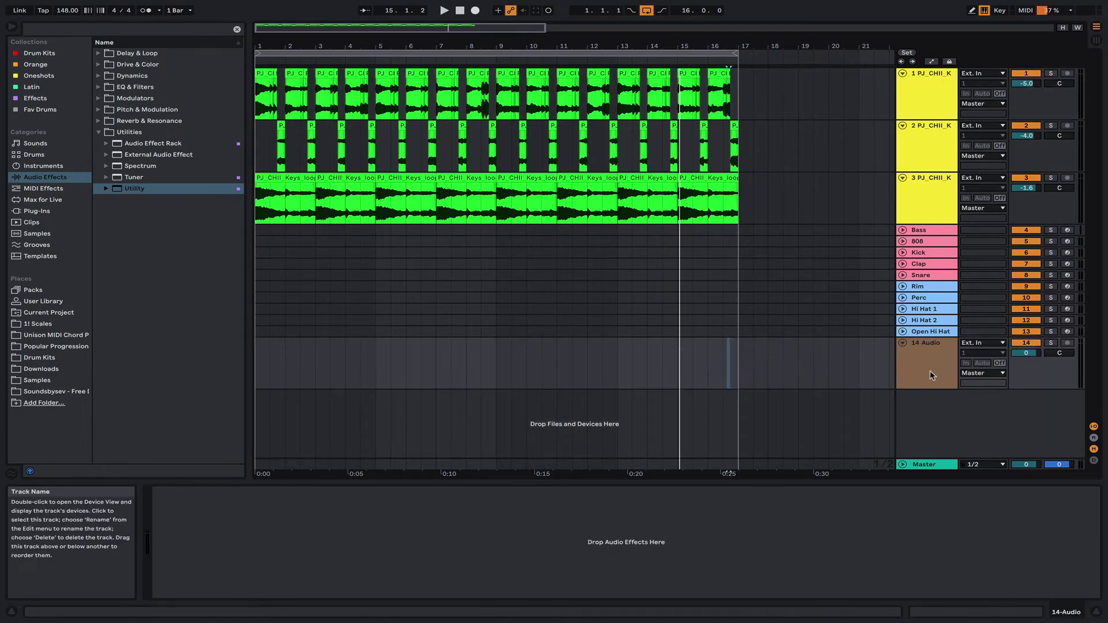
{"action": "left_click_drag", "start_coordinate": [929, 363], "coordinate": [947, 235]}
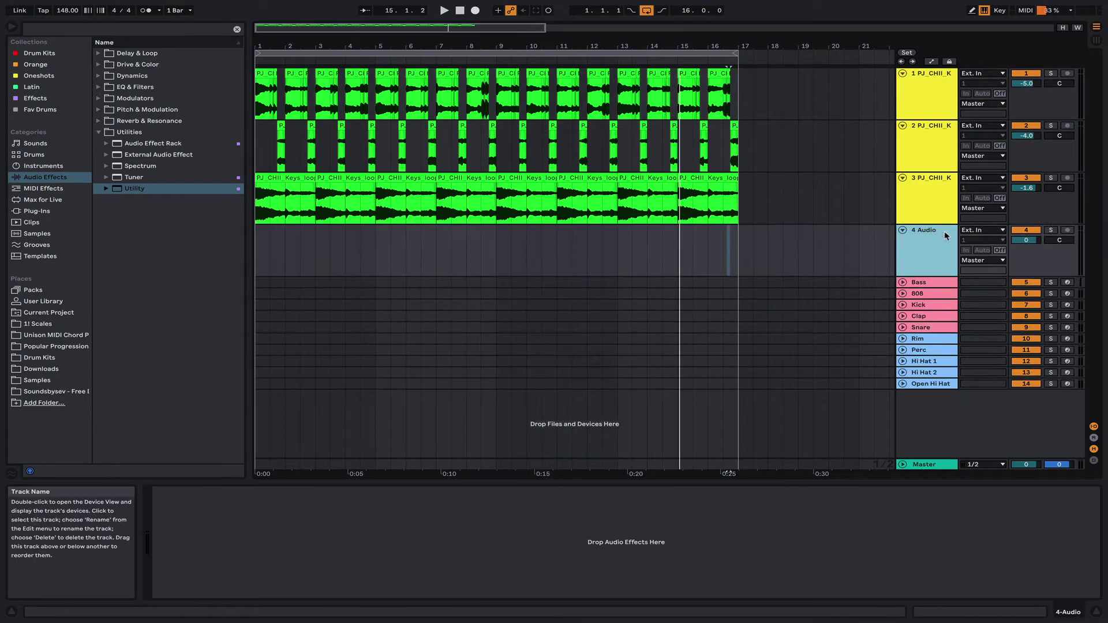
Set the new track's input to Resampling and record the mix from the song's start.
{"action": "left_click", "coordinate": [982, 231]}
{"action": "left_click", "coordinate": [988, 259]}
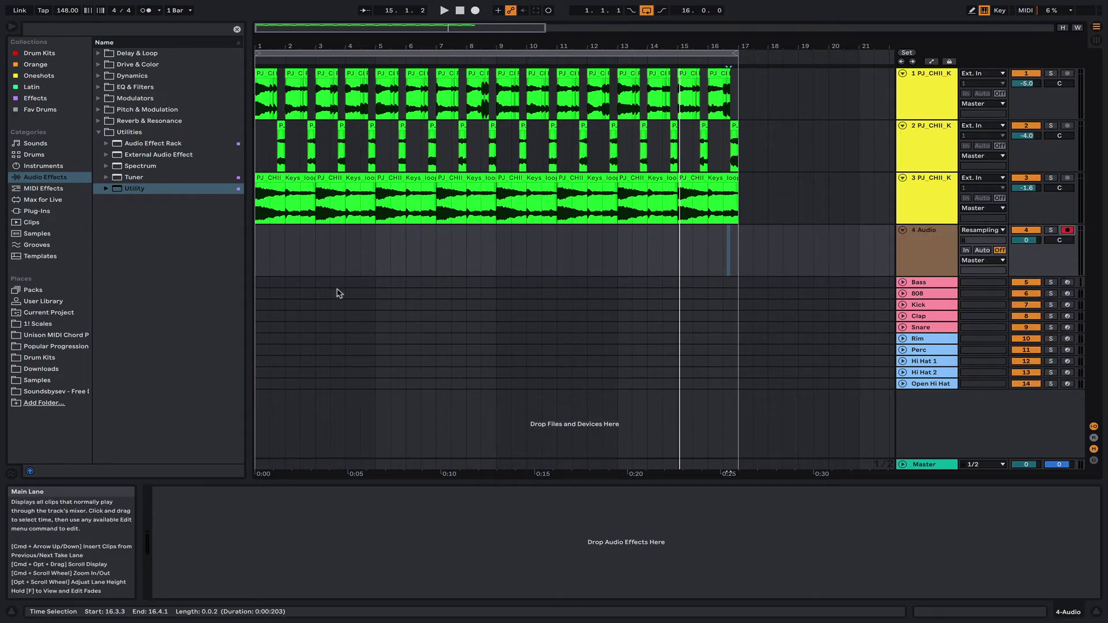
{"action": "left_click", "coordinate": [258, 256]}
{"action": "left_click", "coordinate": [475, 12]}
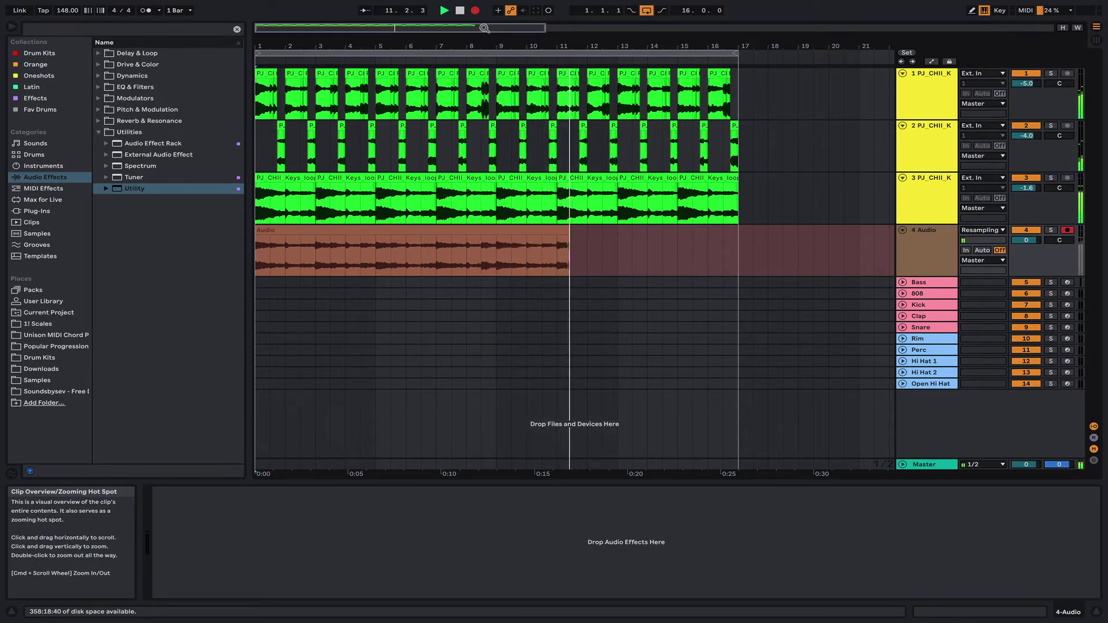
Stop the resample recording, leaving a 16-bar Audio clip on track 4.
{"action": "left_click", "coordinate": [289, 187]}
{"action": "double_click", "coordinate": [289, 187]}
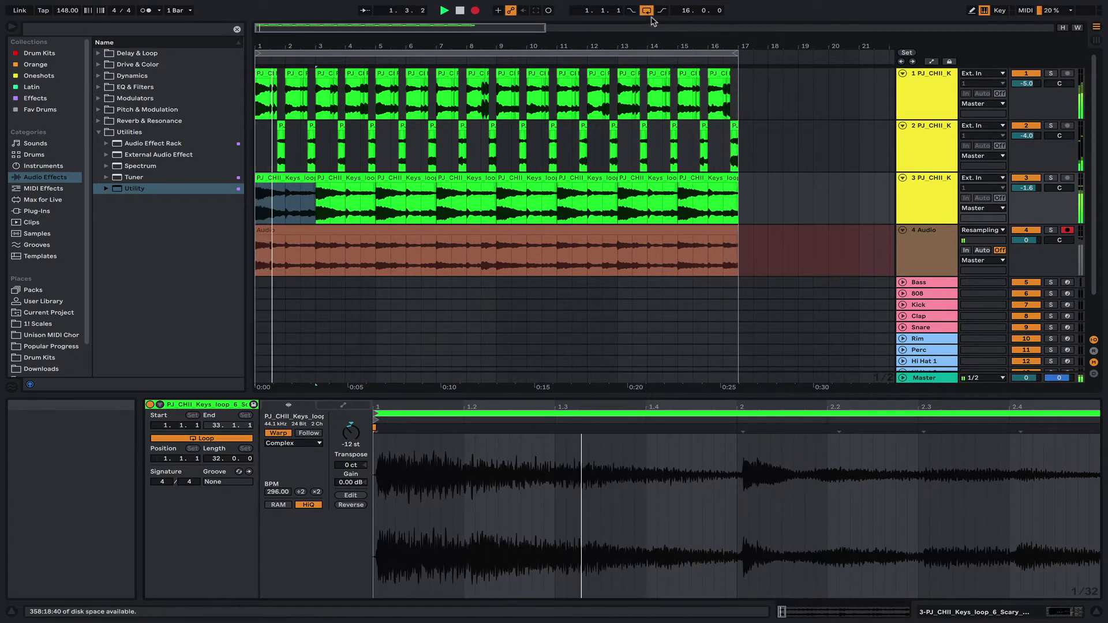
{"action": "key", "text": "space"}
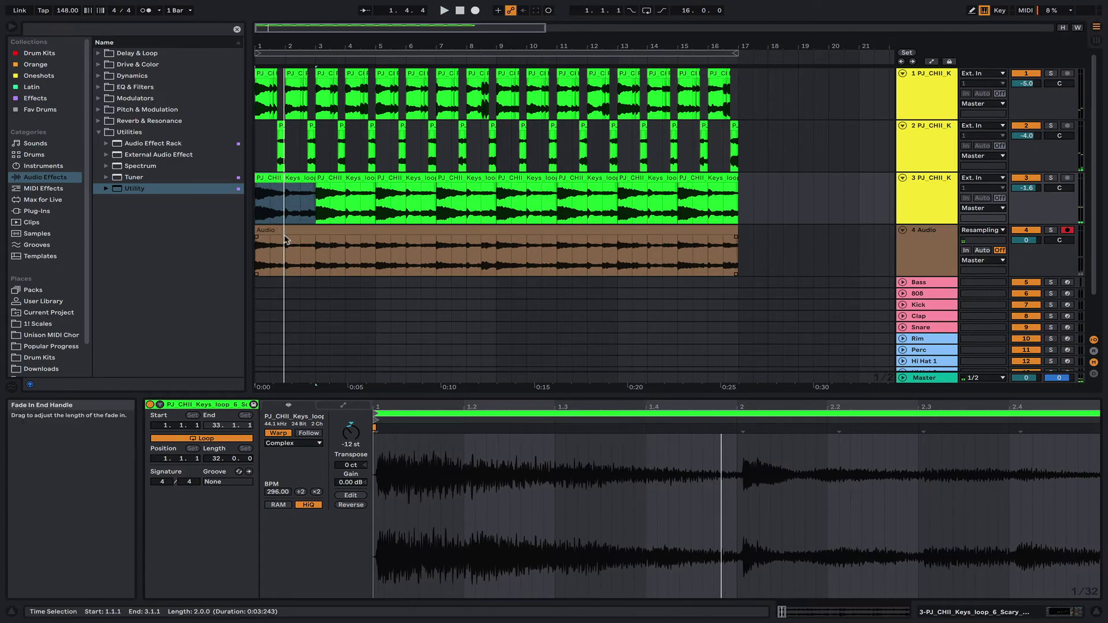
Solo track 4 with its new Audio clip and play the arrangement from the start.
{"action": "left_click", "coordinate": [286, 245]}
{"action": "left_click", "coordinate": [1051, 230]}
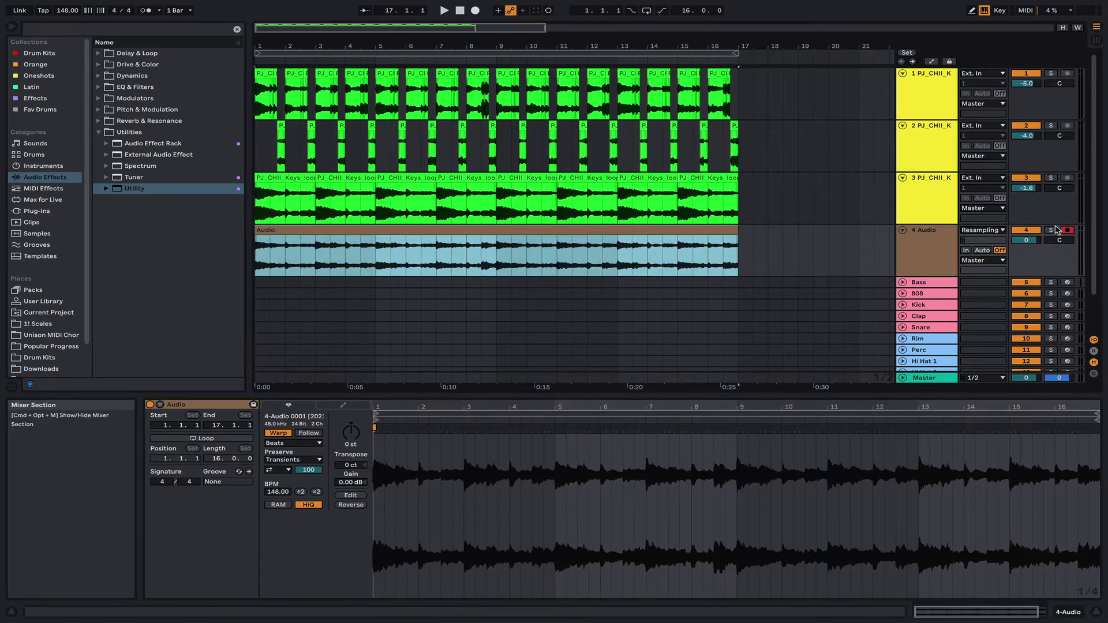
{"action": "left_click", "coordinate": [925, 252]}
{"action": "key", "text": "space"}
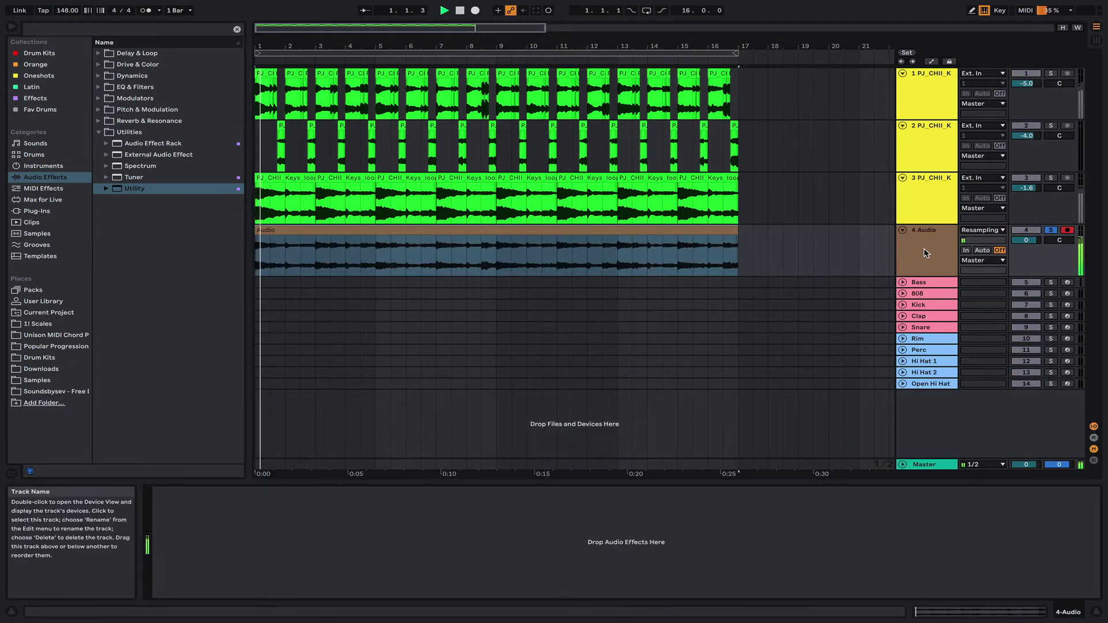
Set the resampled clip's warp mode to Complex and transpose it to -4 st.
{"action": "double_click", "coordinate": [606, 239]}
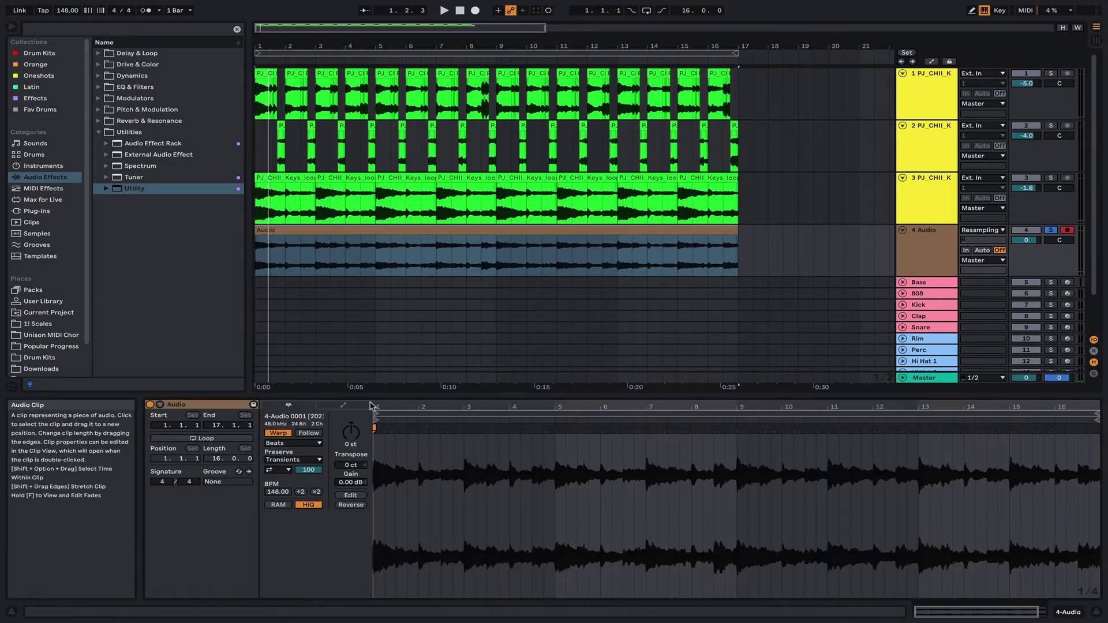
{"action": "left_click", "coordinate": [293, 443]}
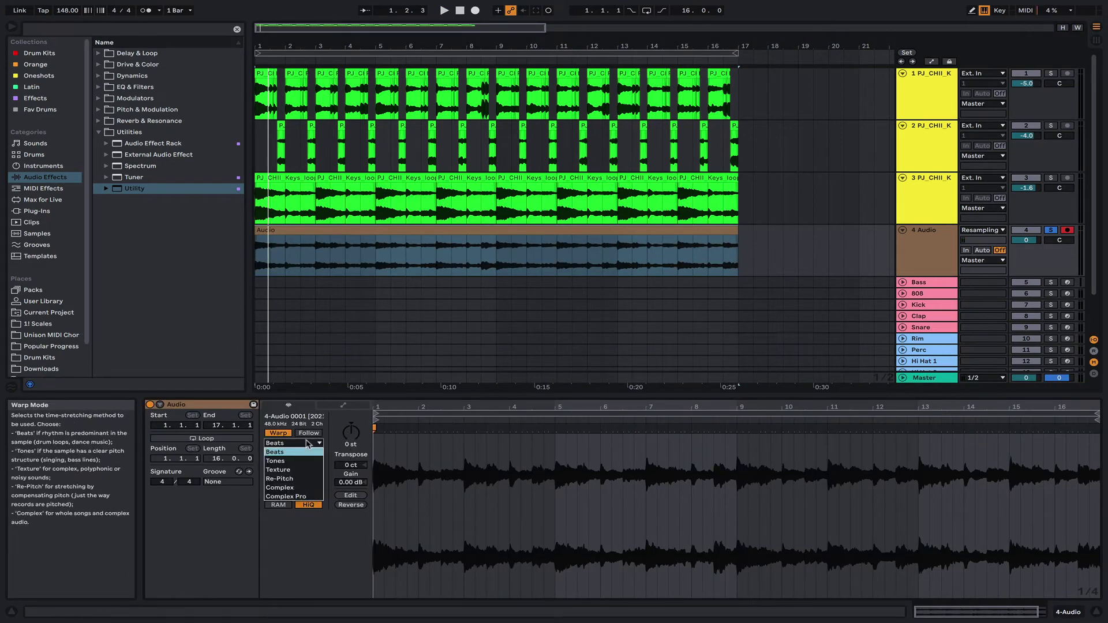
{"action": "left_click", "coordinate": [303, 491]}
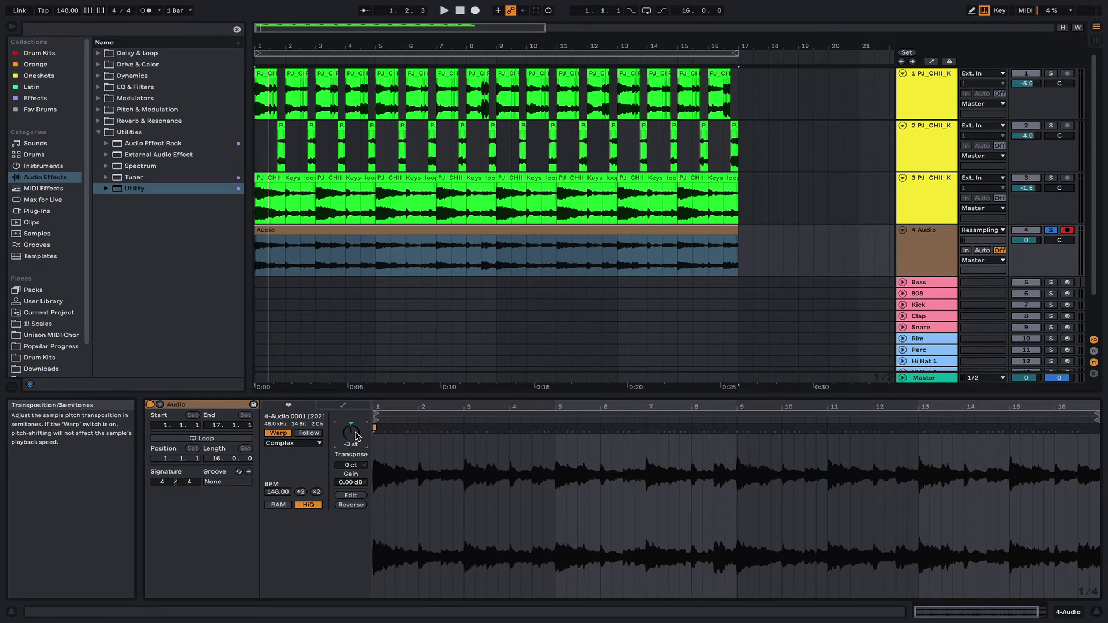
{"action": "key", "text": "space"}
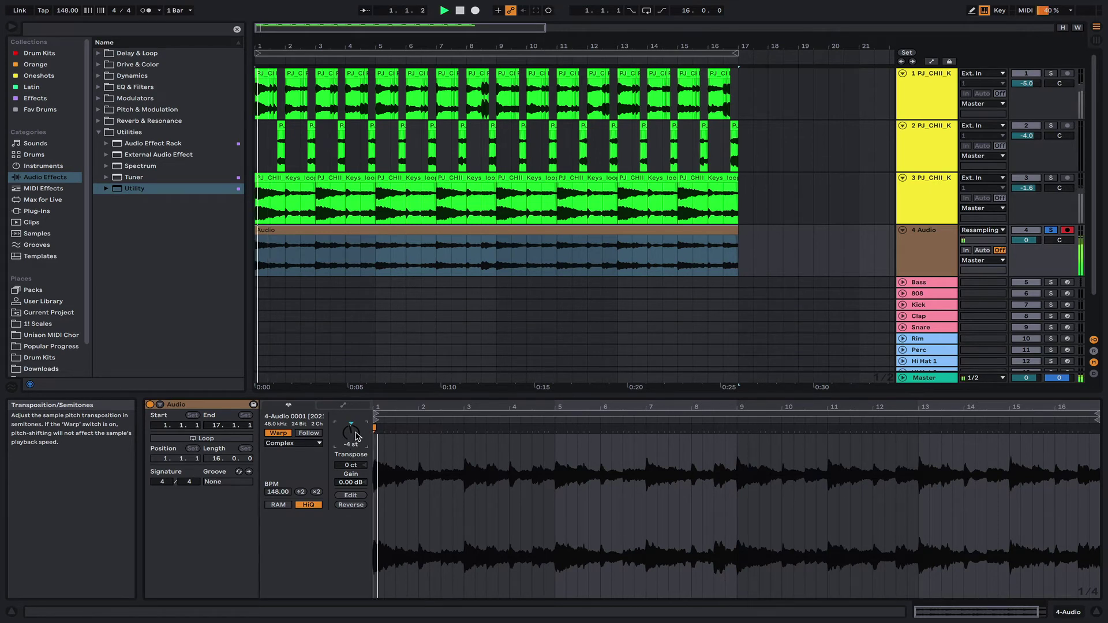
{"action": "left_click_drag", "start_coordinate": [356, 436], "coordinate": [349, 440]}
{"action": "left_click", "coordinate": [299, 268]}
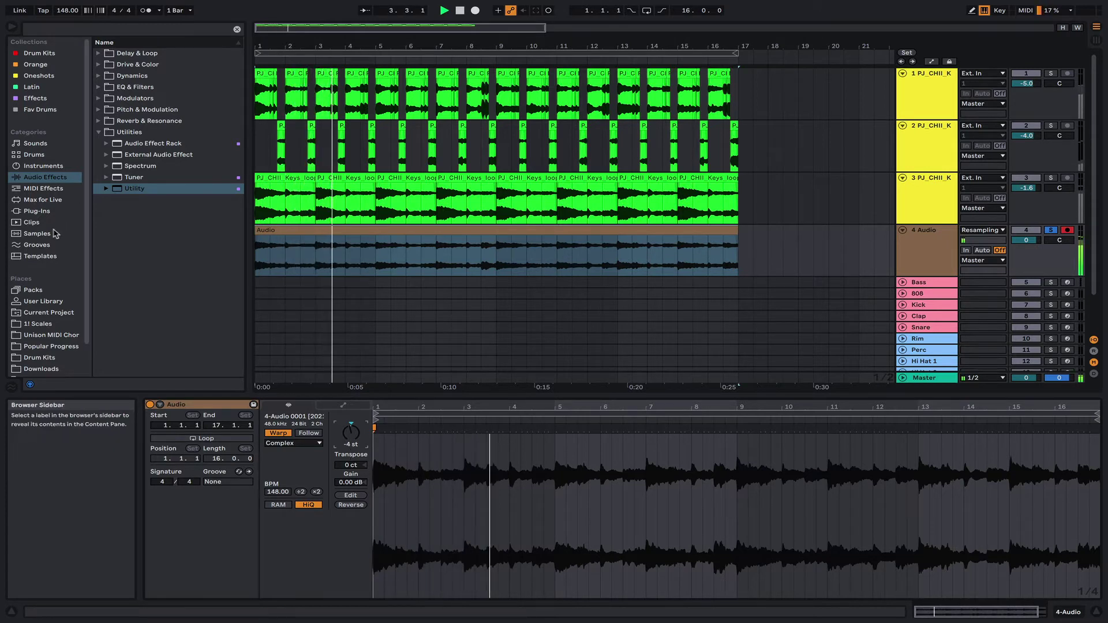
Search the plug-ins for 'rc' and load RC-20 Retro Color onto the 4 Audio track.
{"action": "left_click", "coordinate": [49, 212]}
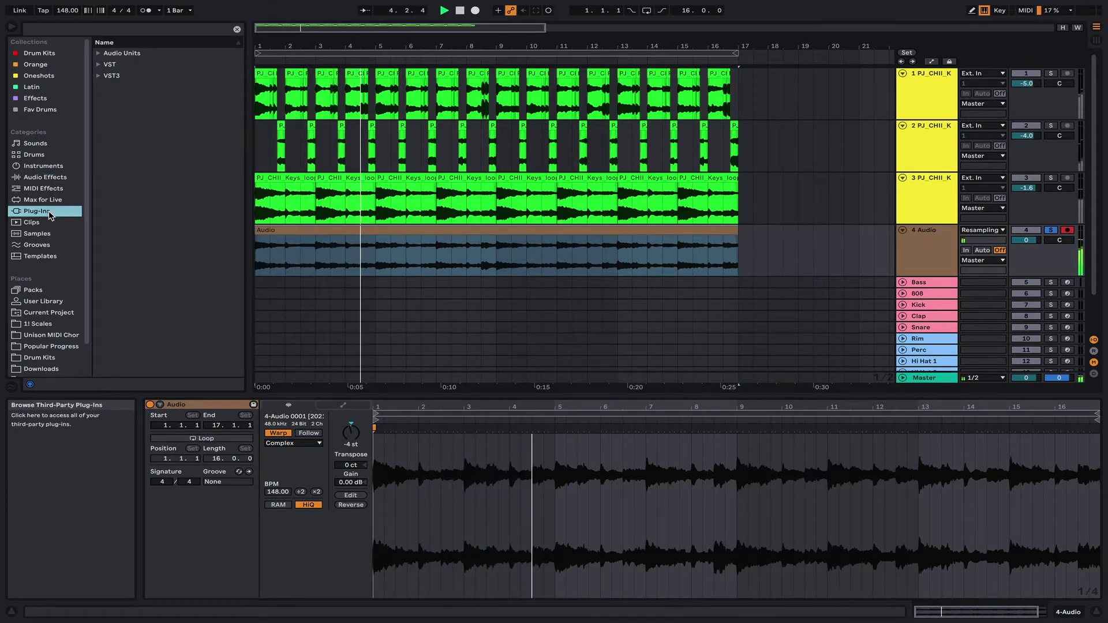
{"action": "left_click", "coordinate": [188, 32]}
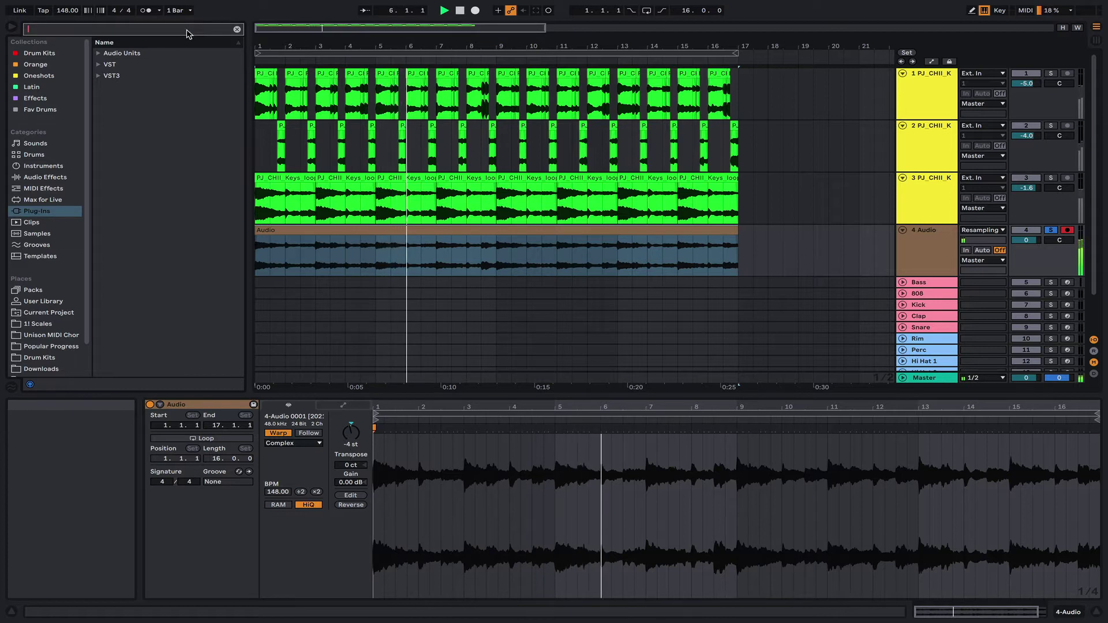
{"action": "type", "text": "ret"}
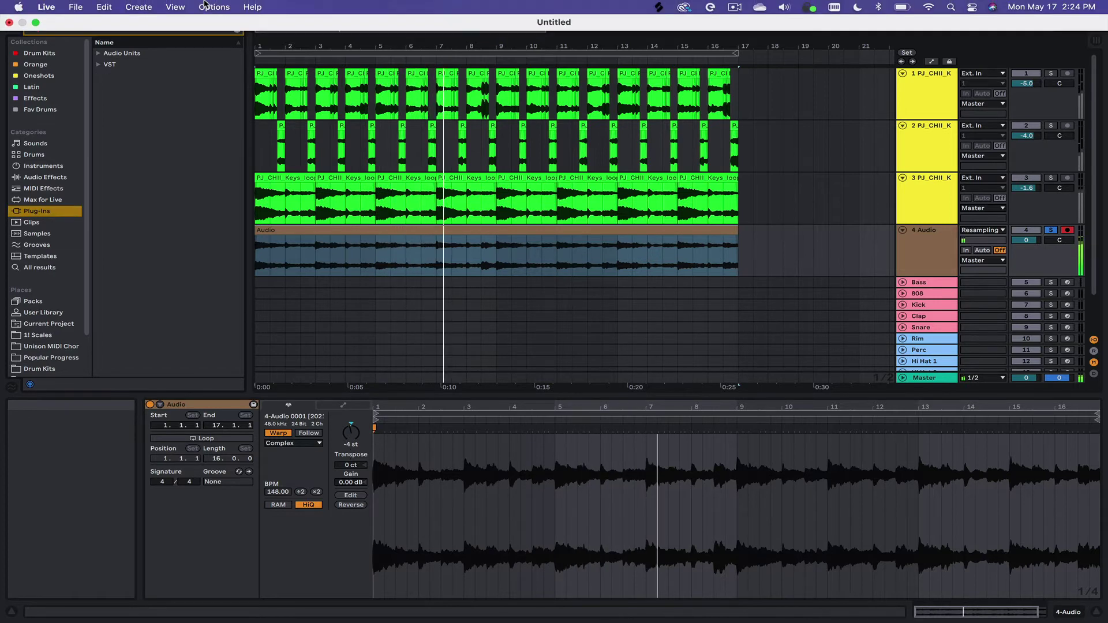
{"action": "key", "text": "BackSpace"}
{"action": "key", "text": "BackSpace"}
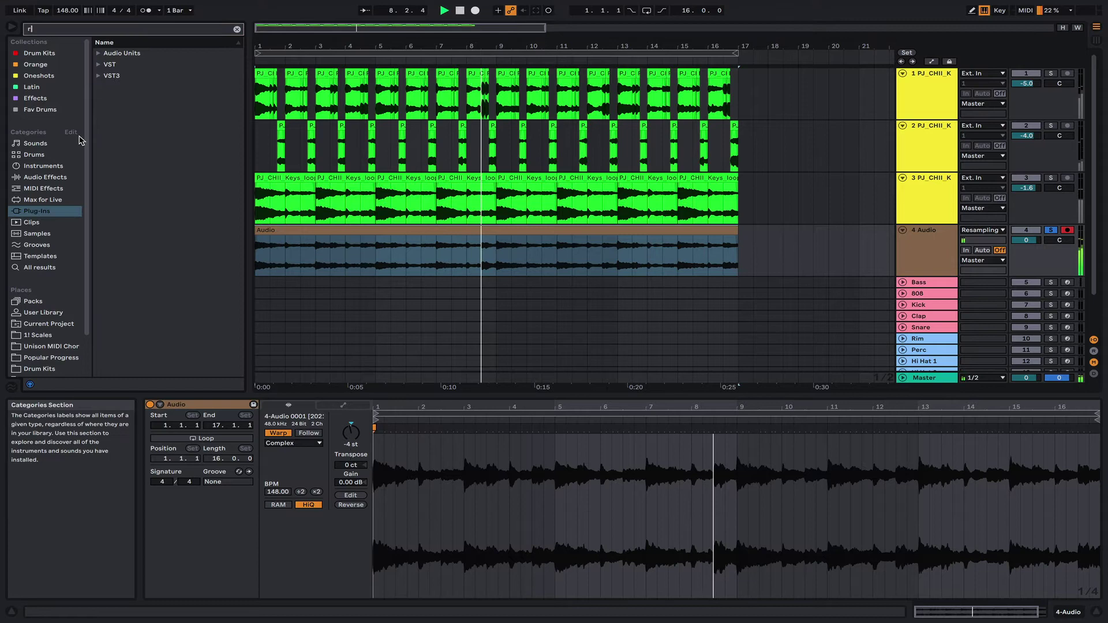
{"action": "type", "text": "c"}
{"action": "left_click", "coordinate": [99, 65]}
{"action": "left_click_drag", "start_coordinate": [139, 76], "coordinate": [307, 260]}
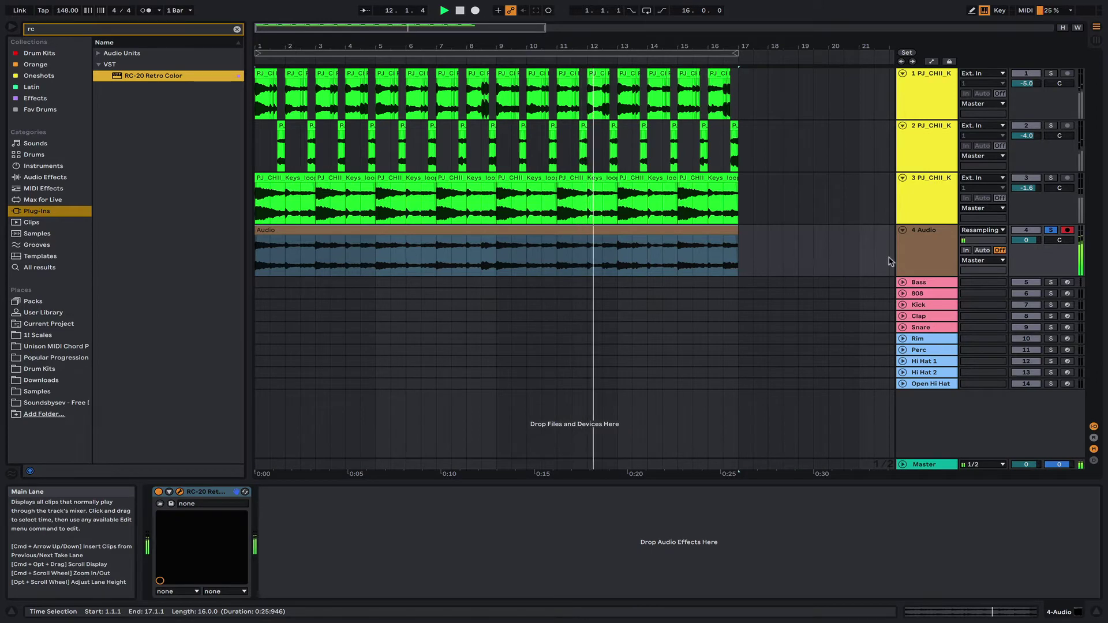
Load RC-20's 'ambi verb' preset and audition it on track 4.
{"action": "left_click", "coordinate": [928, 248]}
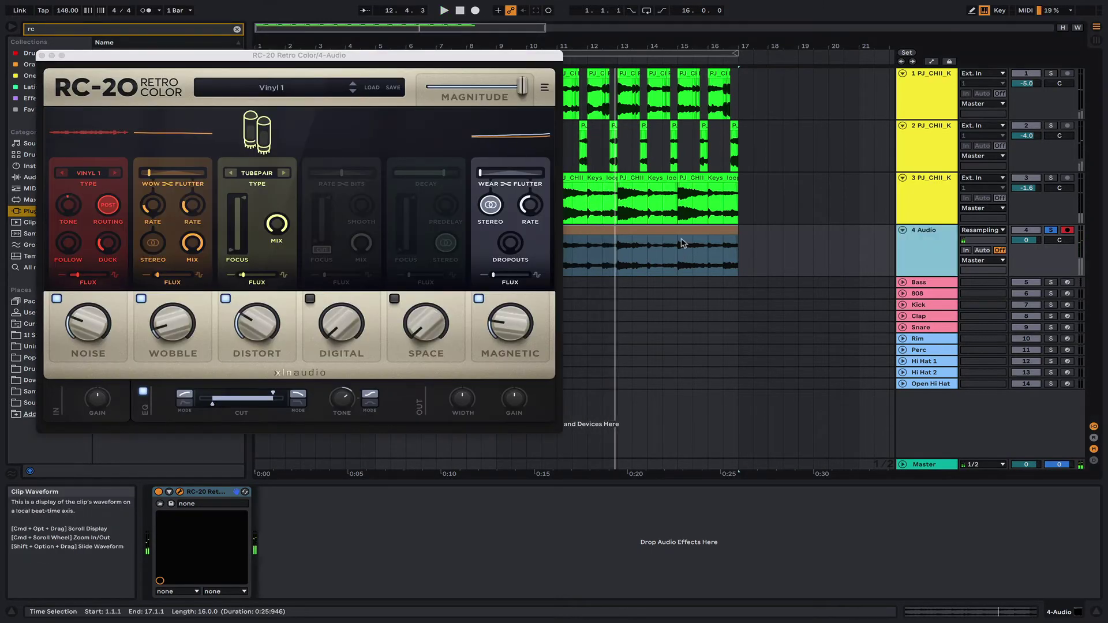
{"action": "left_click", "coordinate": [652, 229]}
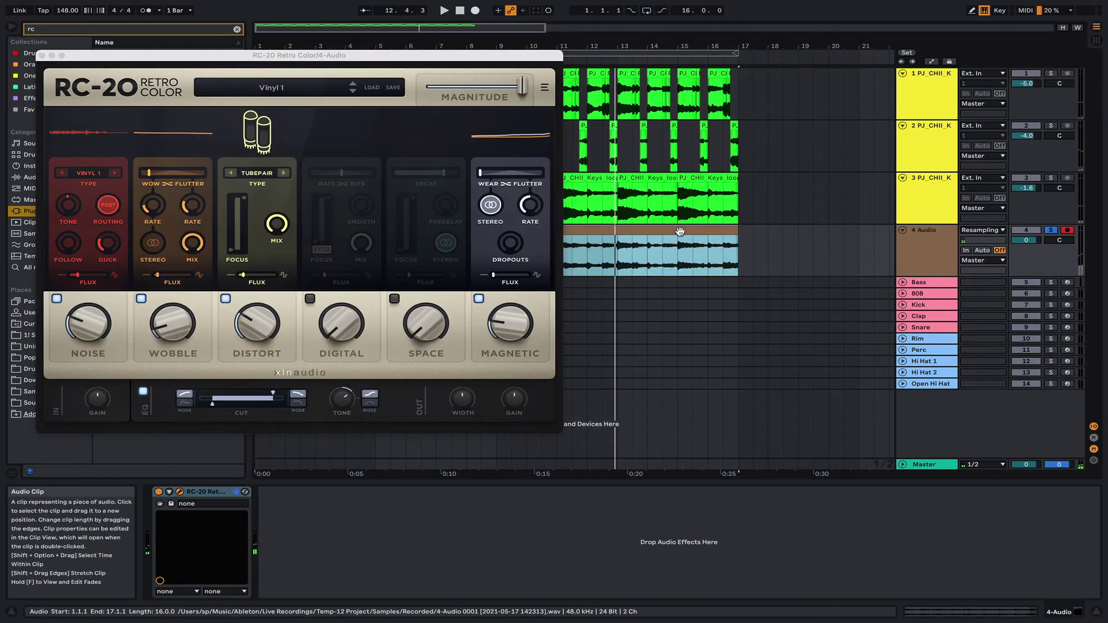
{"action": "left_click", "coordinate": [274, 89]}
{"action": "scroll", "coordinate": [233, 173], "scroll_direction": "up", "scroll_amount": 10}
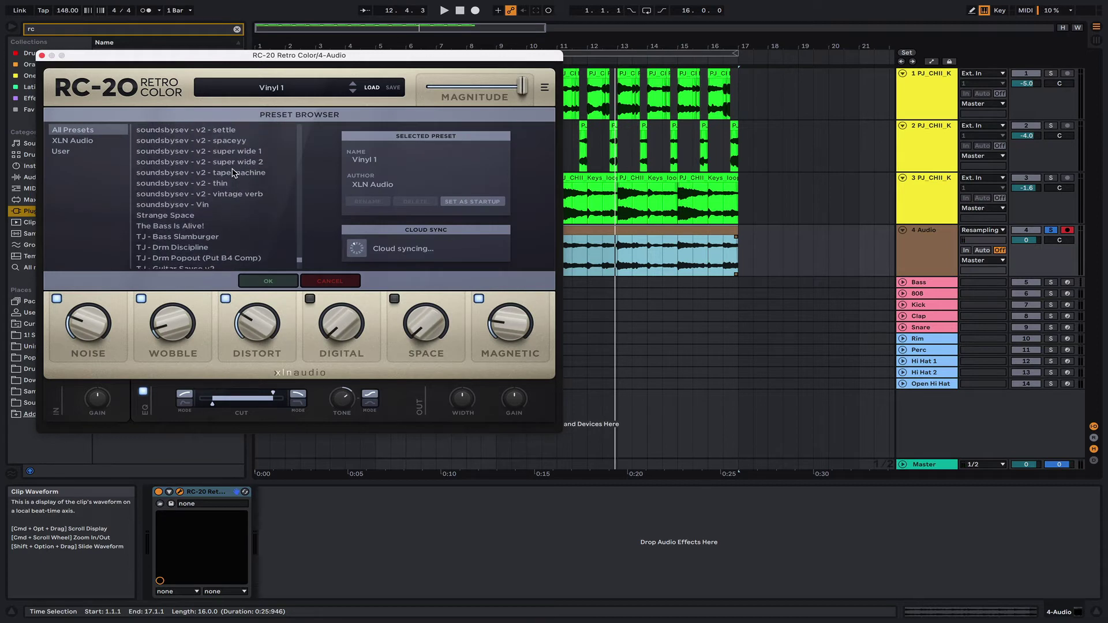
{"action": "scroll", "coordinate": [231, 179], "scroll_direction": "up", "scroll_amount": 2}
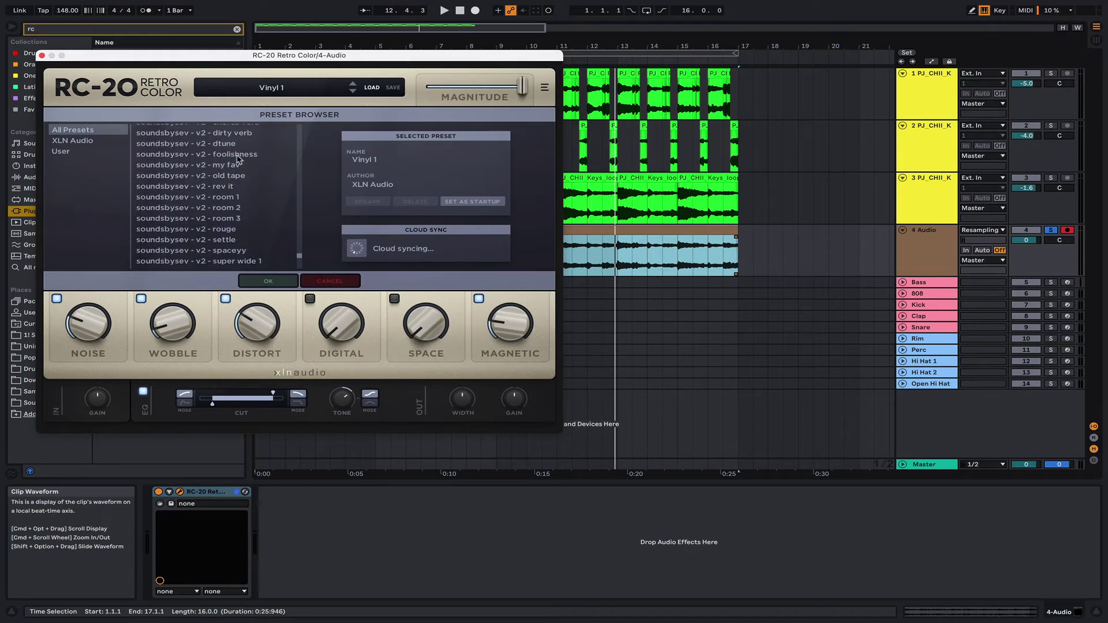
{"action": "left_click", "coordinate": [237, 159]}
{"action": "scroll", "coordinate": [236, 162], "scroll_direction": "up", "scroll_amount": 1}
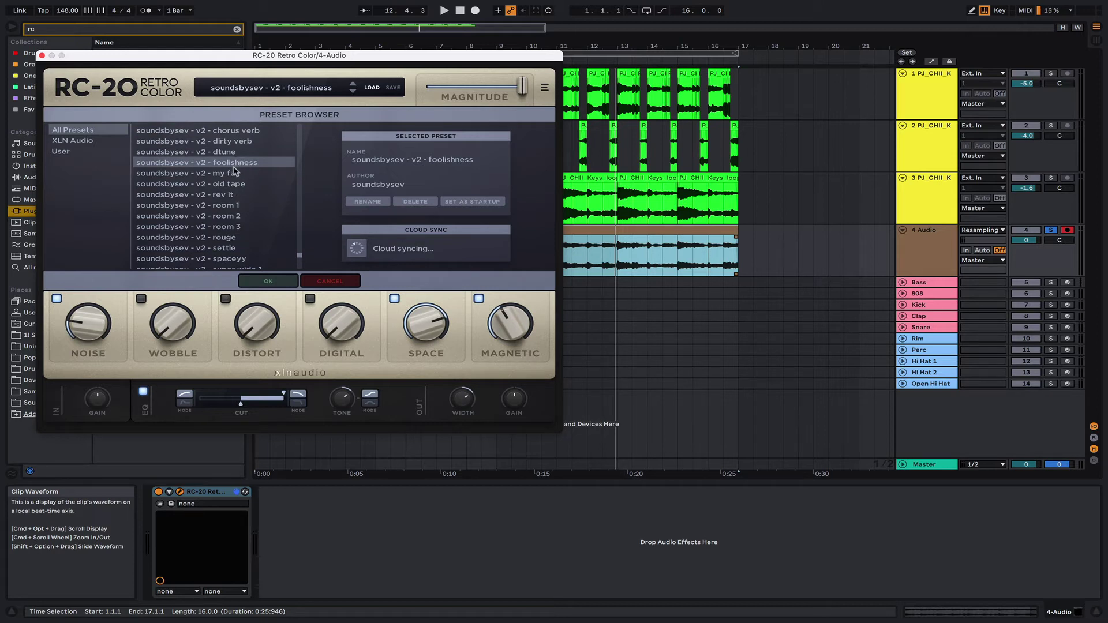
{"action": "scroll", "coordinate": [233, 169], "scroll_direction": "up", "scroll_amount": 1}
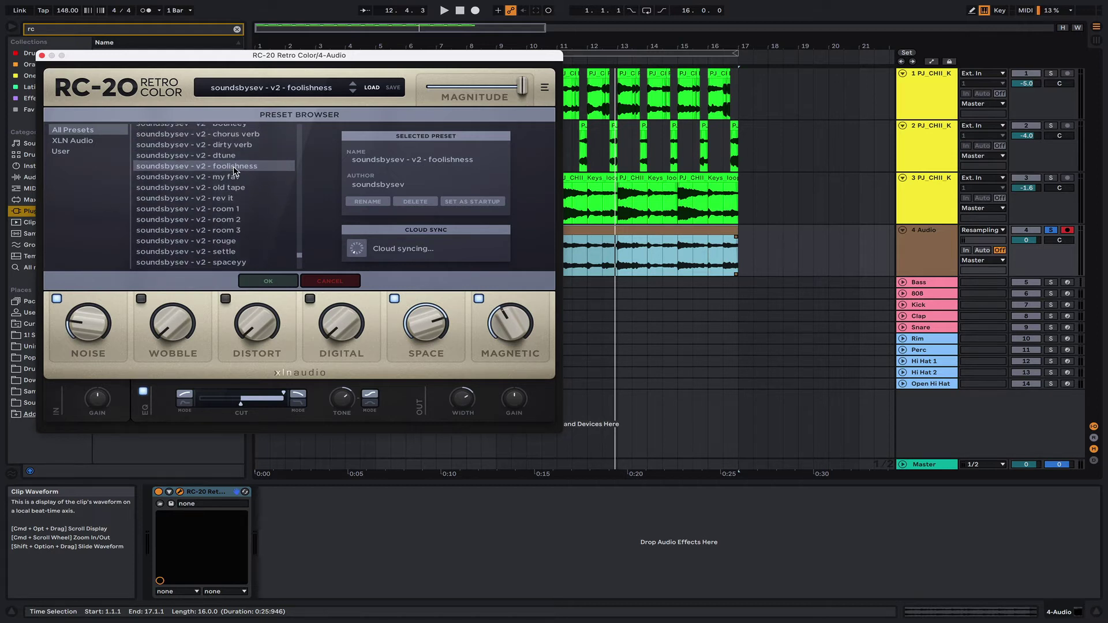
{"action": "scroll", "coordinate": [233, 170], "scroll_direction": "up", "scroll_amount": 3}
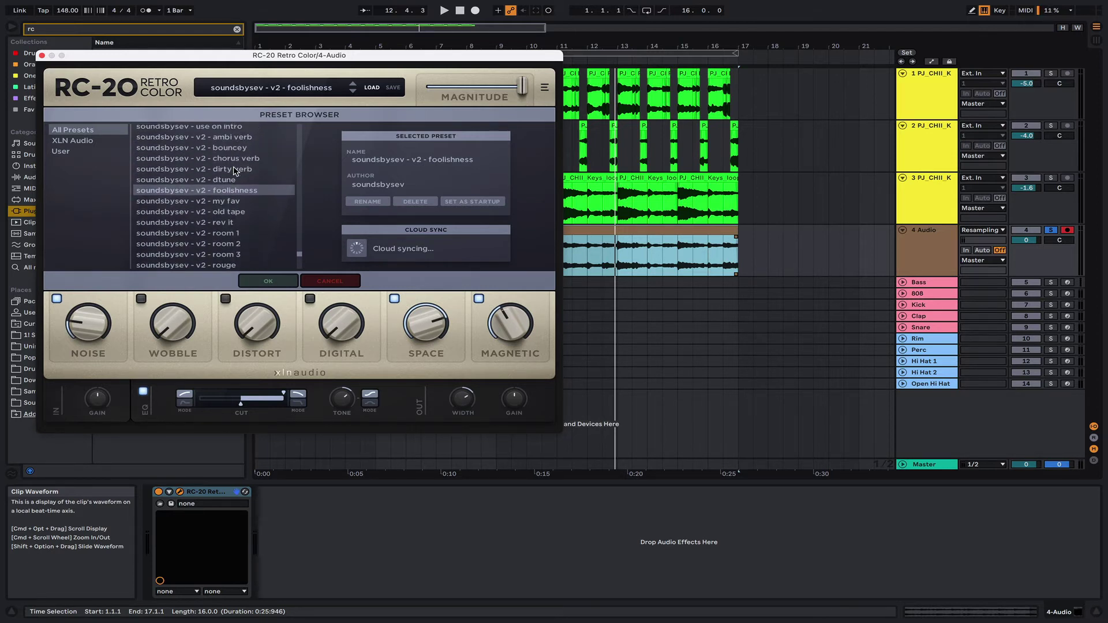
{"action": "left_click", "coordinate": [232, 137]}
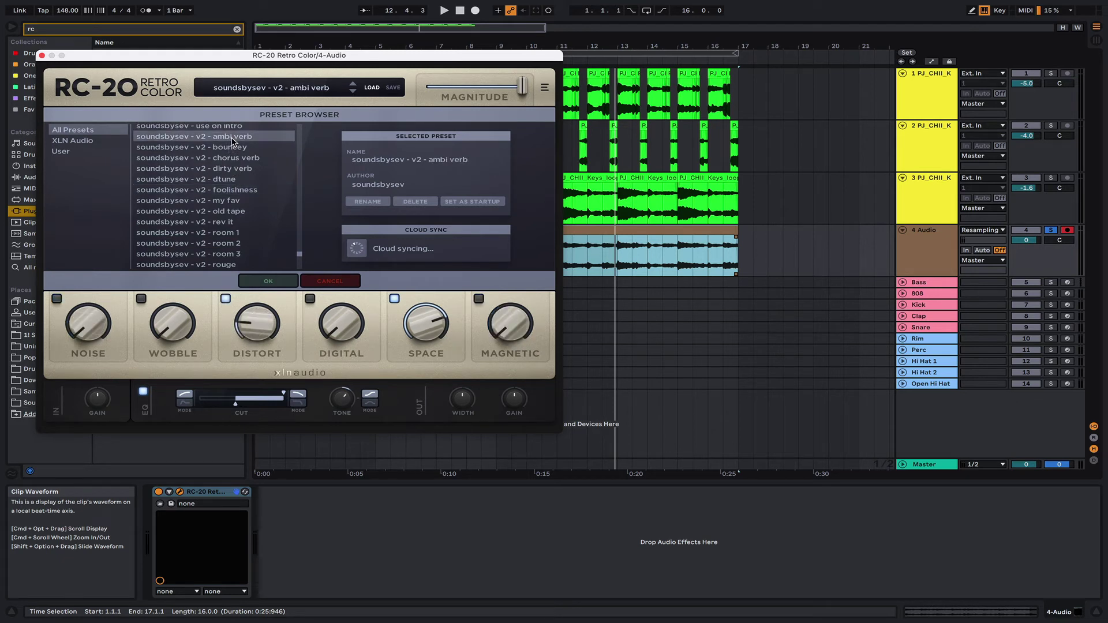
{"action": "key", "text": "space"}
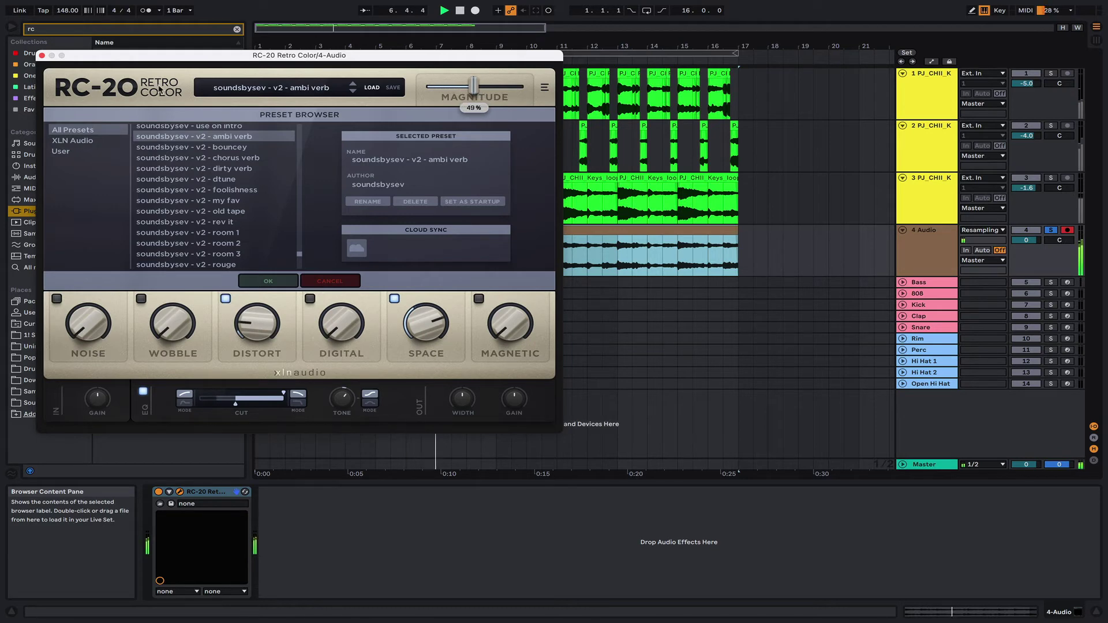
Add EQ Eight from Audio Effects > EQ & Filters after RC-20 on track 4.
{"action": "left_click", "coordinate": [42, 56]}
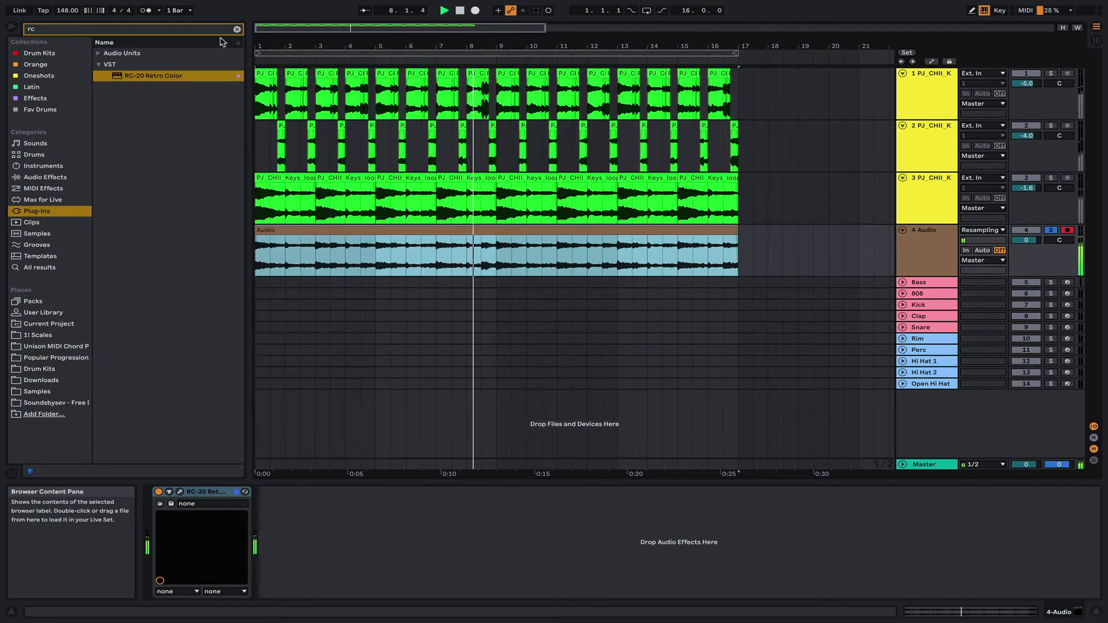
{"action": "left_click_drag", "start_coordinate": [414, 51], "coordinate": [414, 46]}
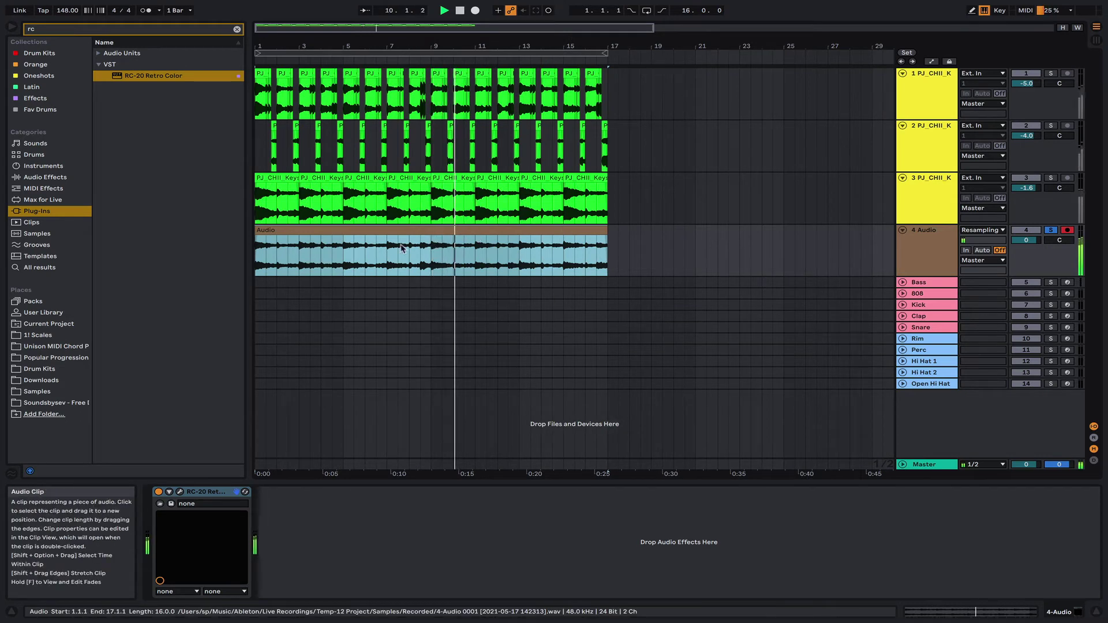
{"action": "left_click", "coordinate": [237, 29]}
{"action": "left_click", "coordinate": [58, 177]}
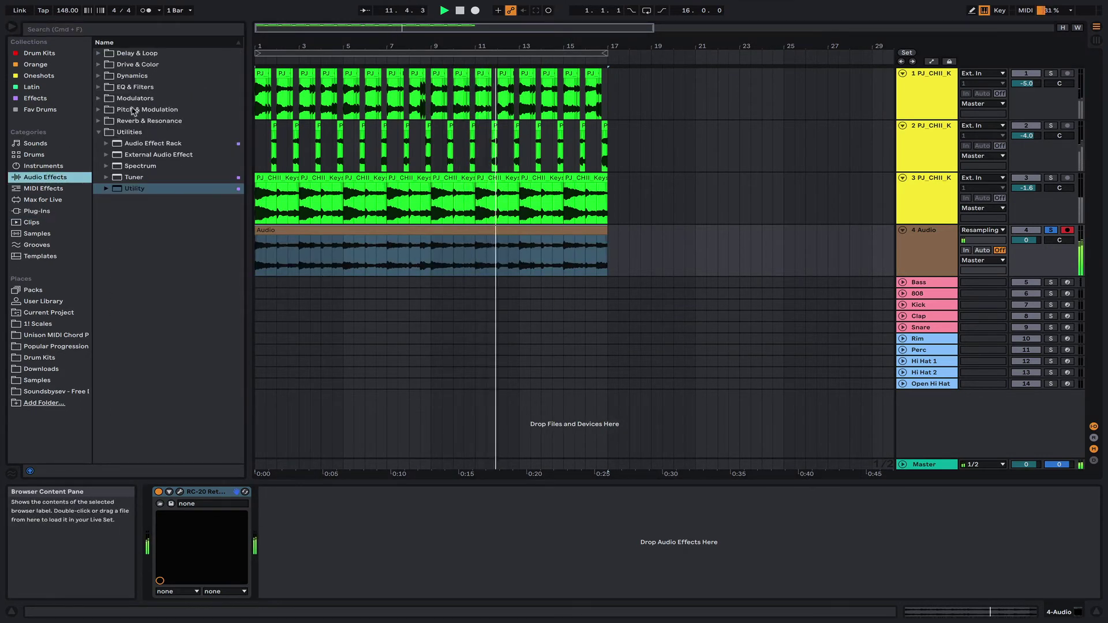
{"action": "left_click", "coordinate": [98, 87]}
{"action": "left_click", "coordinate": [138, 121]}
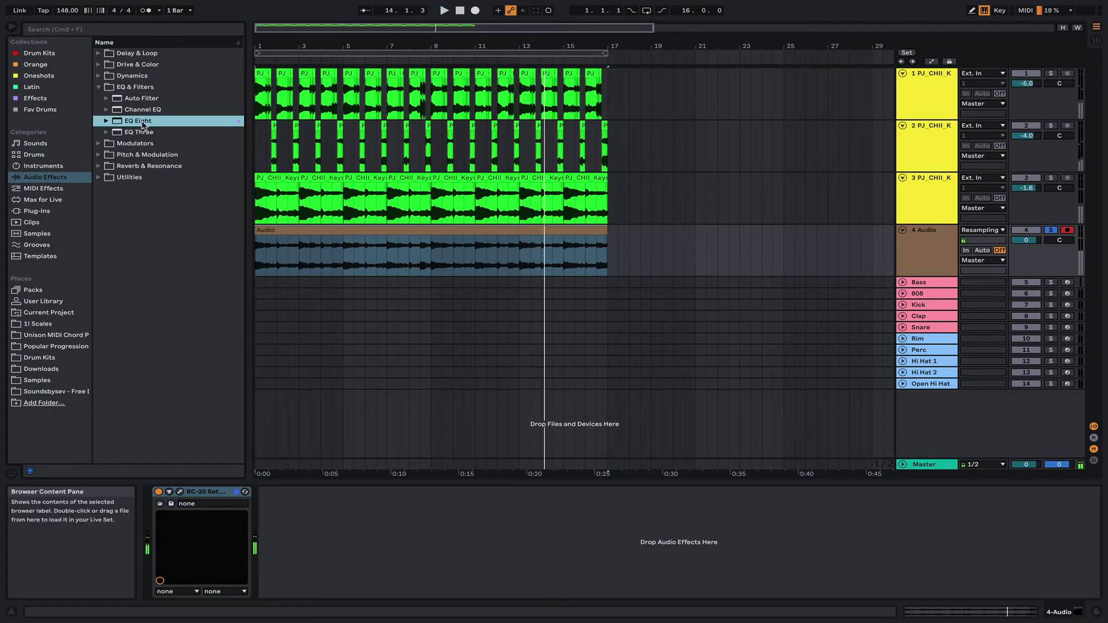
{"action": "left_click_drag", "start_coordinate": [332, 513], "coordinate": [327, 533]}
Make EQ band 1 a low cut and dip band 2 to -3.84 dB at 417 Hz.
{"action": "left_click", "coordinate": [304, 583]}
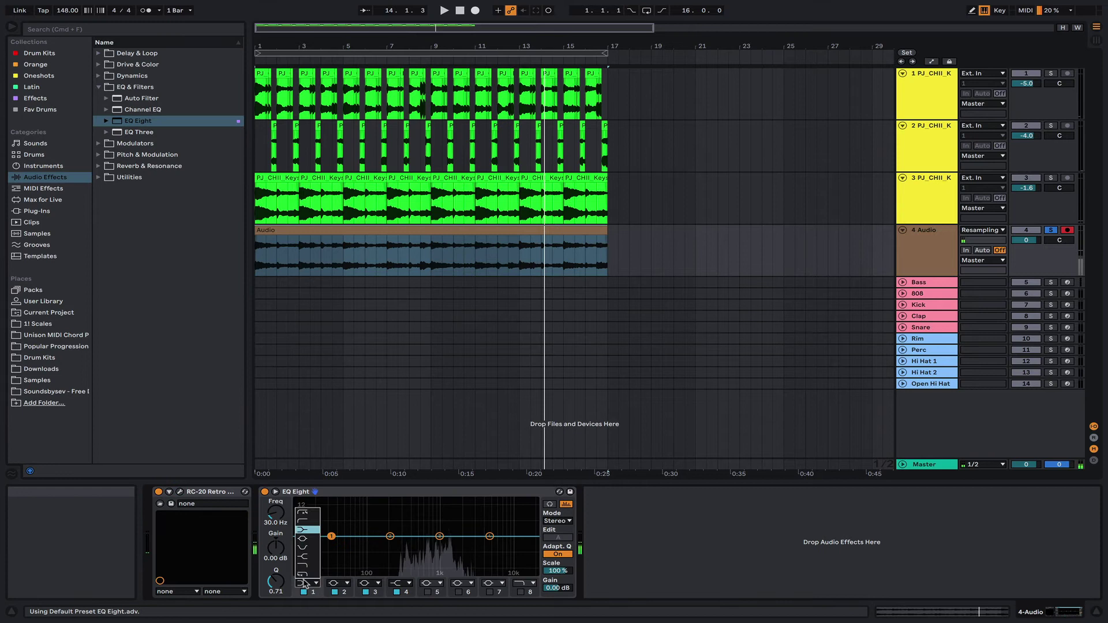
{"action": "left_click", "coordinate": [310, 521]}
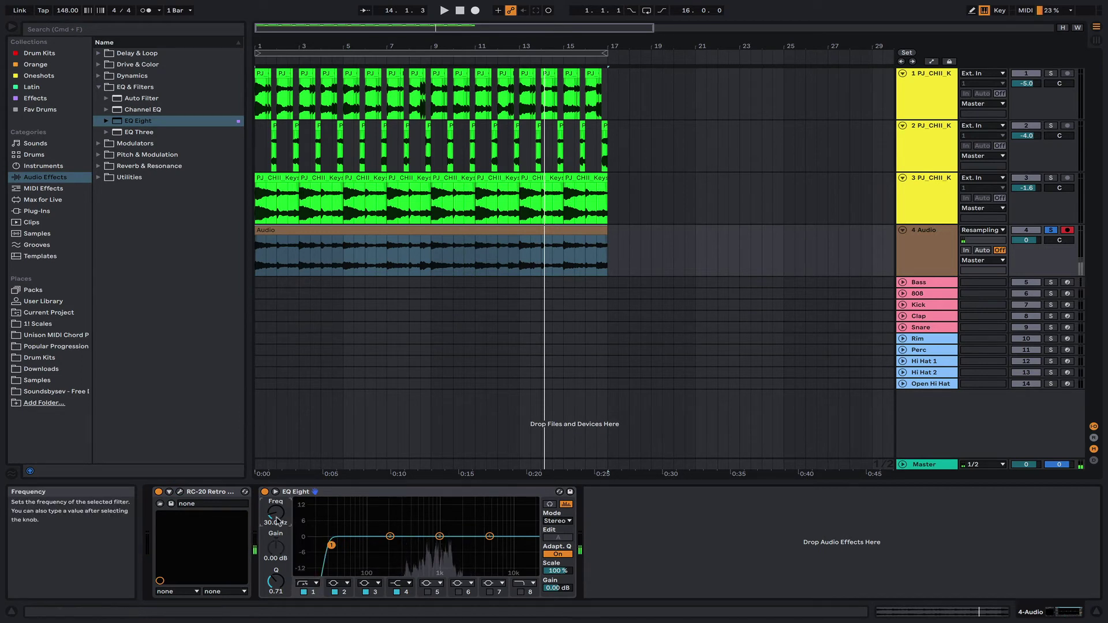
{"action": "key", "text": "space"}
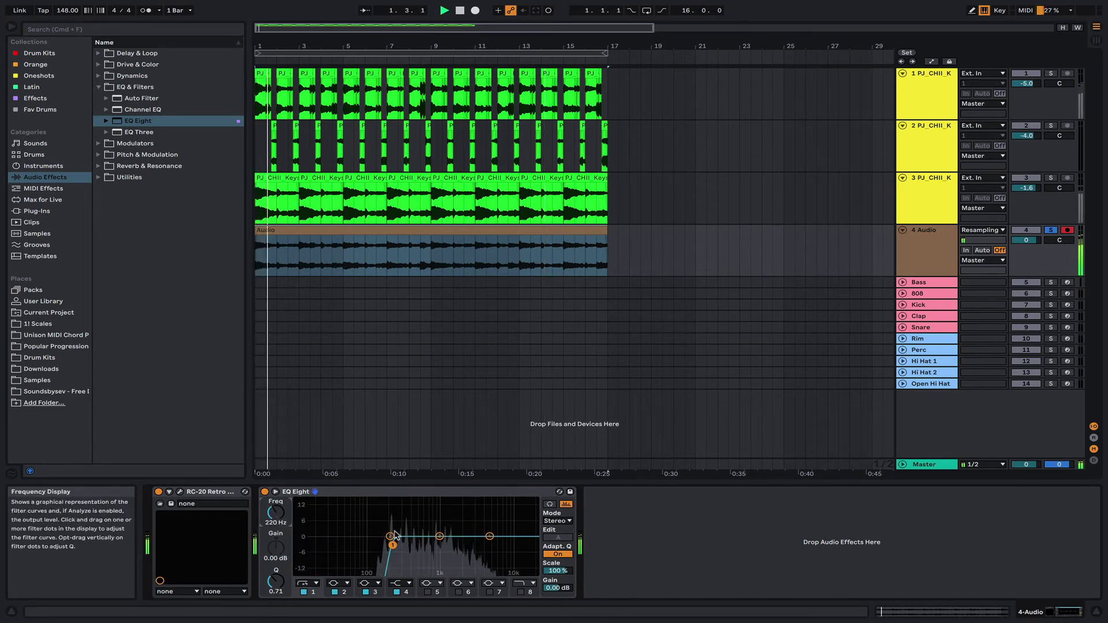
{"action": "left_click_drag", "start_coordinate": [390, 536], "coordinate": [412, 546]}
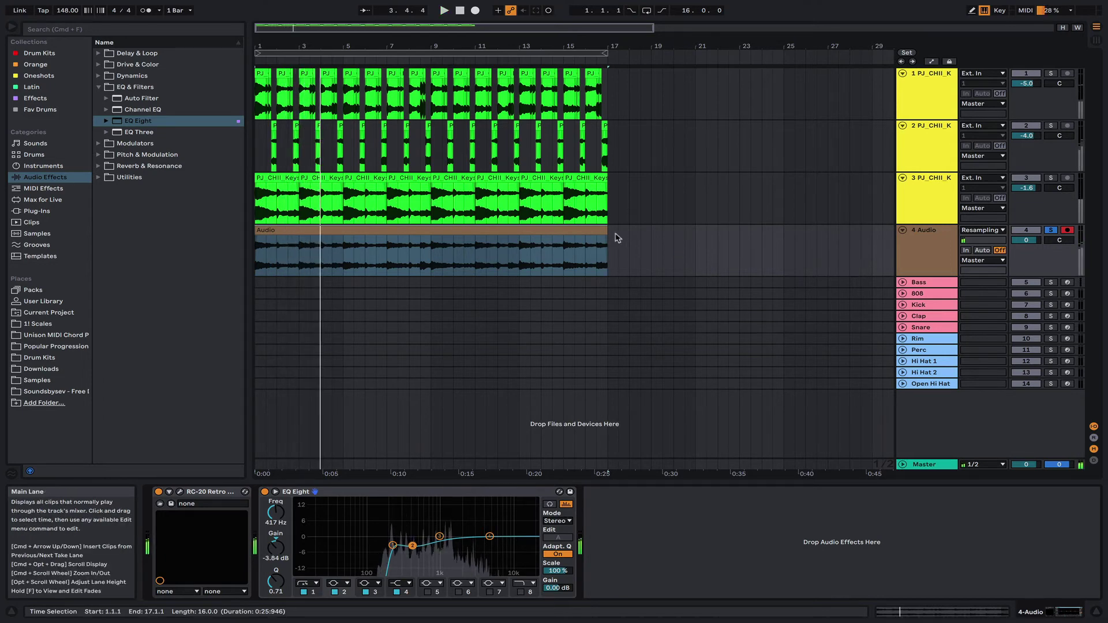
Freeze the 4 Audio track and insert a new audio track.
{"action": "right_click", "coordinate": [932, 250]}
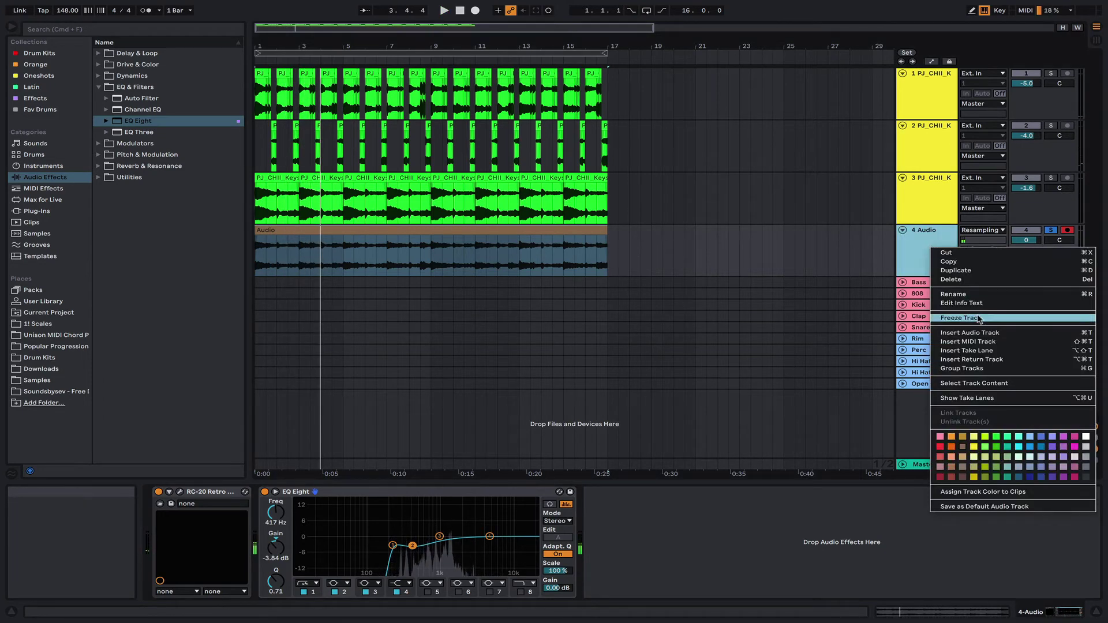
{"action": "left_click", "coordinate": [978, 318]}
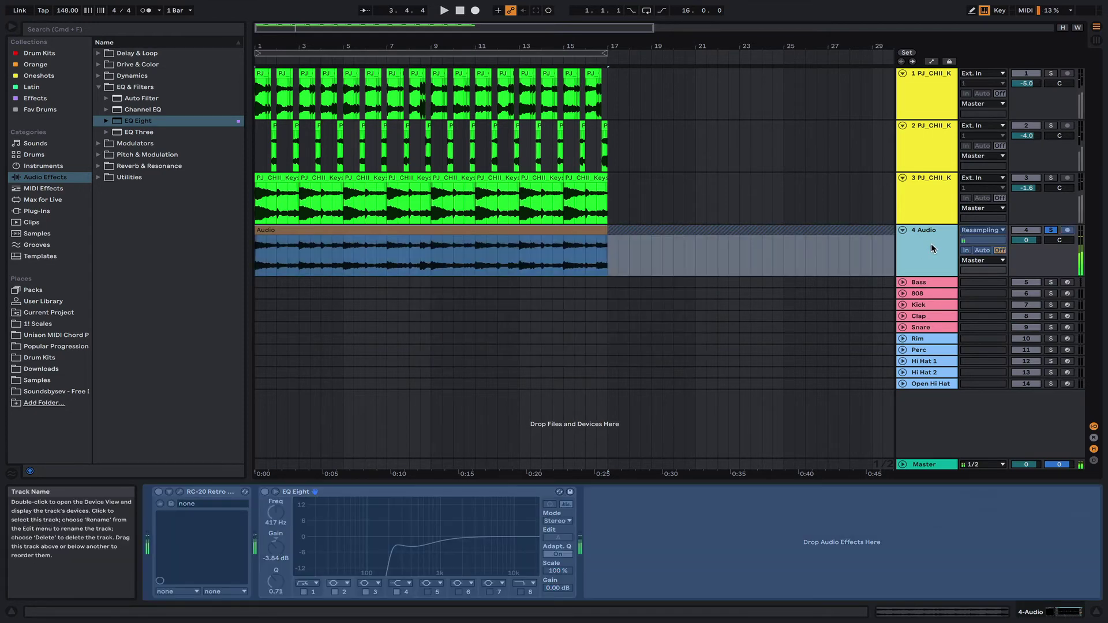
{"action": "right_click", "coordinate": [930, 244]}
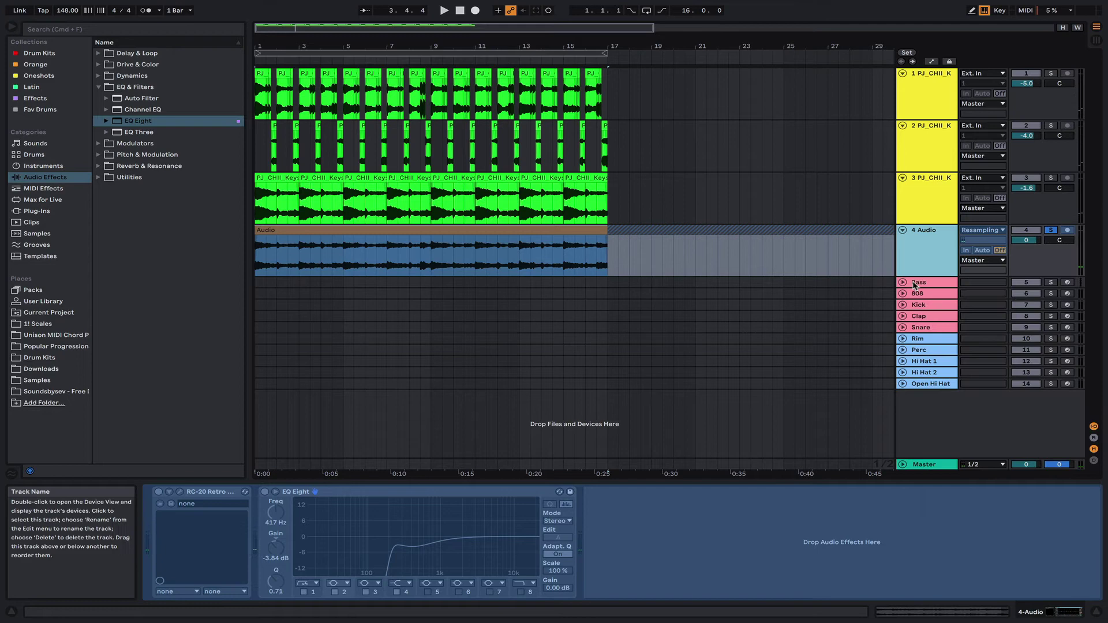
{"action": "right_click", "coordinate": [923, 395]}
{"action": "left_click", "coordinate": [935, 402]}
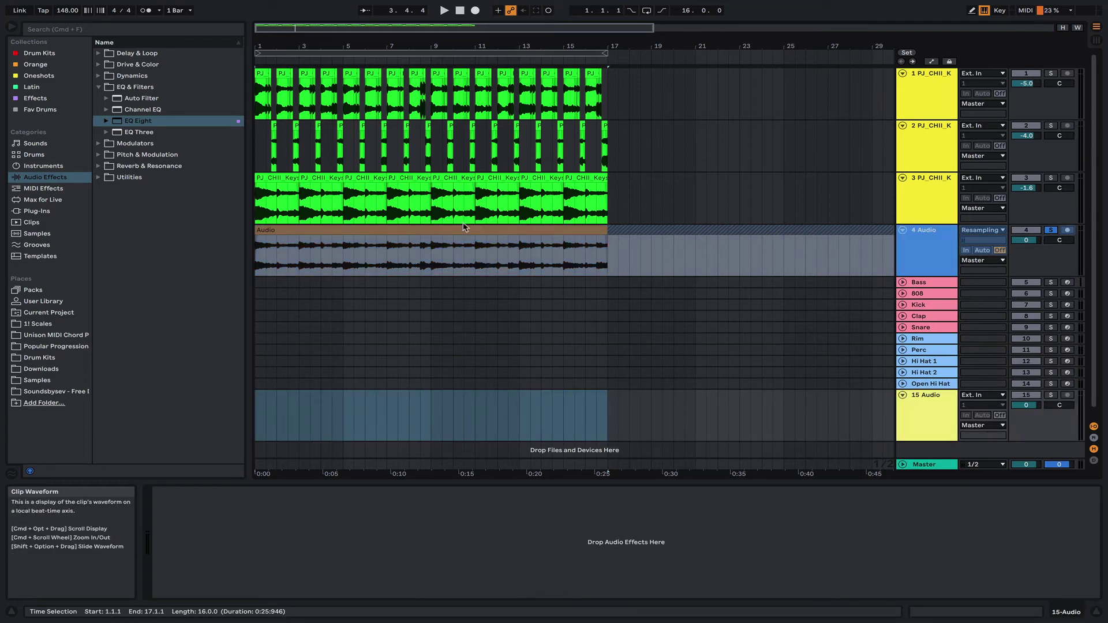
Copy the frozen clip onto 15 Audio, solo that track and play it.
{"action": "left_click_drag", "start_coordinate": [473, 232], "coordinate": [438, 416]}
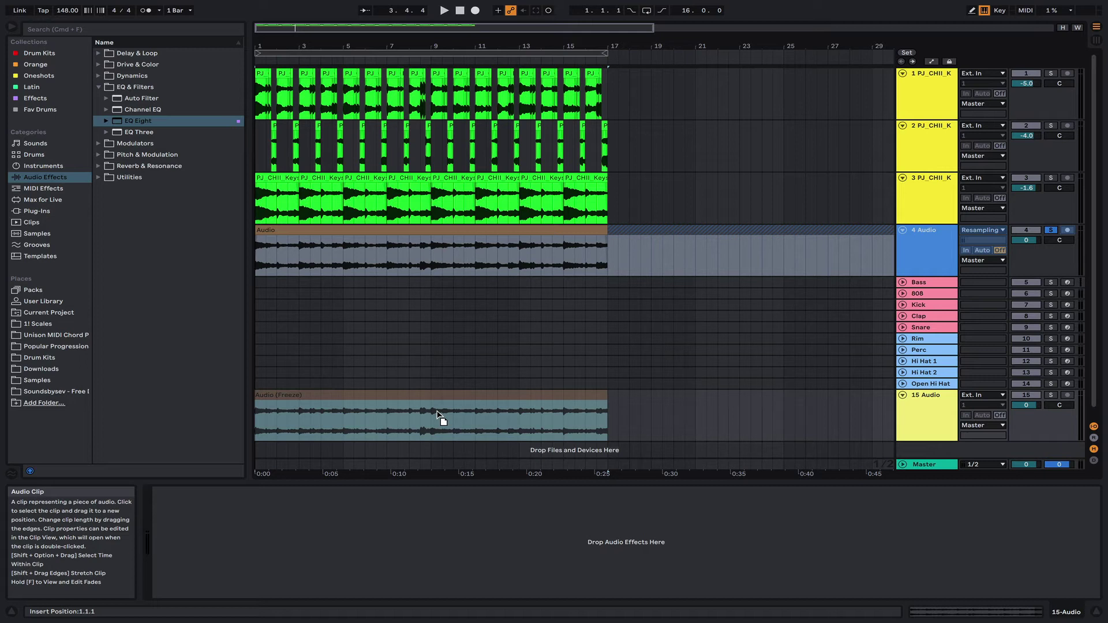
{"action": "left_click_drag", "start_coordinate": [438, 415], "coordinate": [438, 415]}
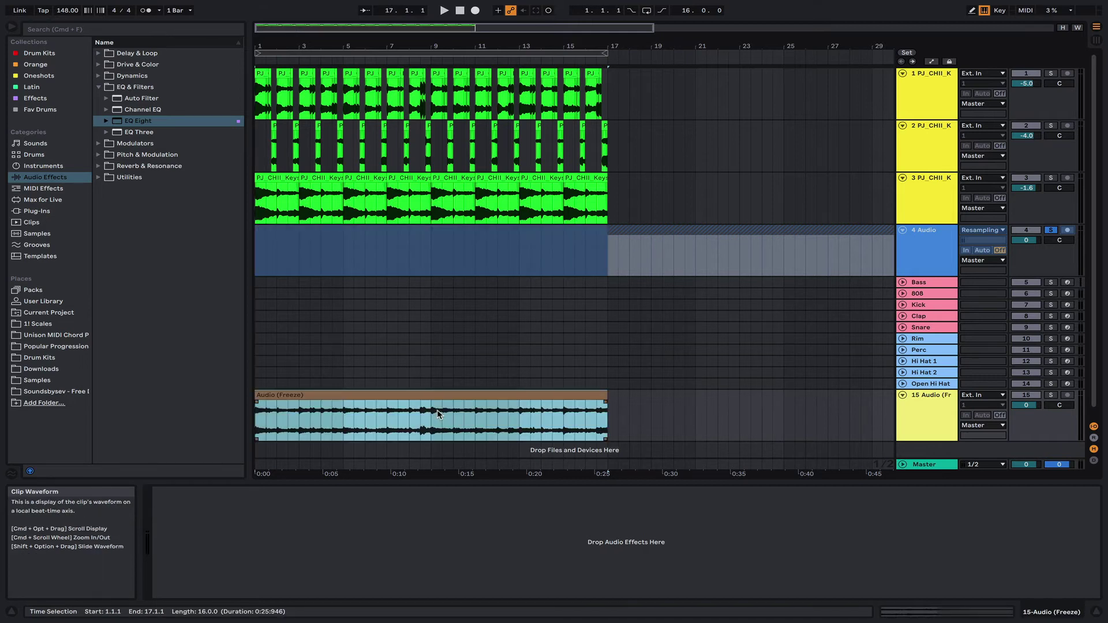
{"action": "key", "text": "super+z"}
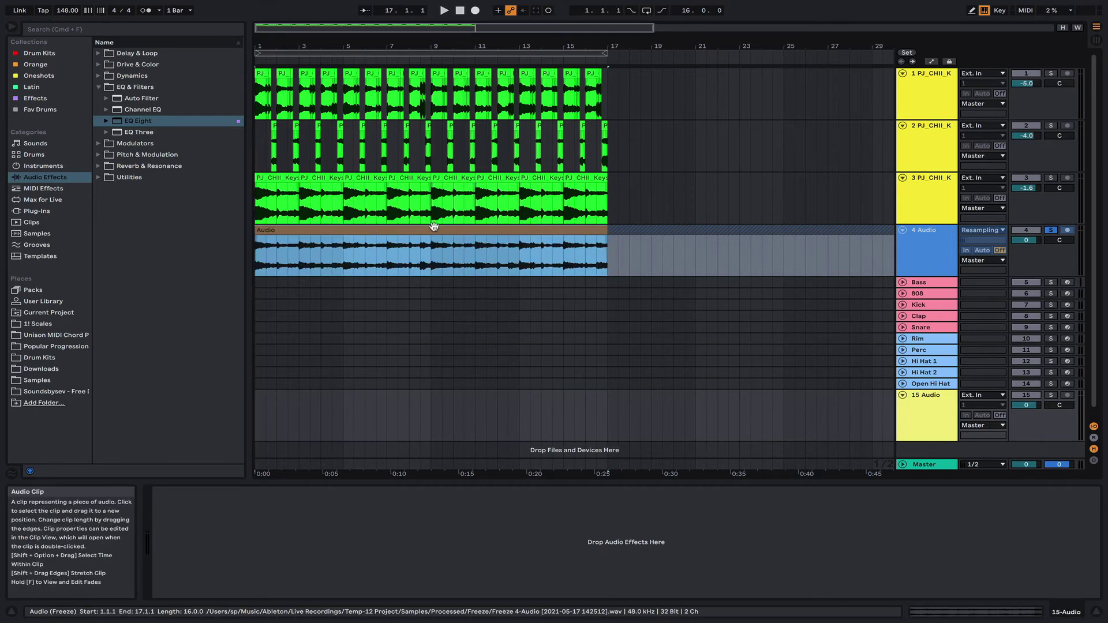
{"action": "left_click_drag", "start_coordinate": [438, 224], "coordinate": [421, 407]}
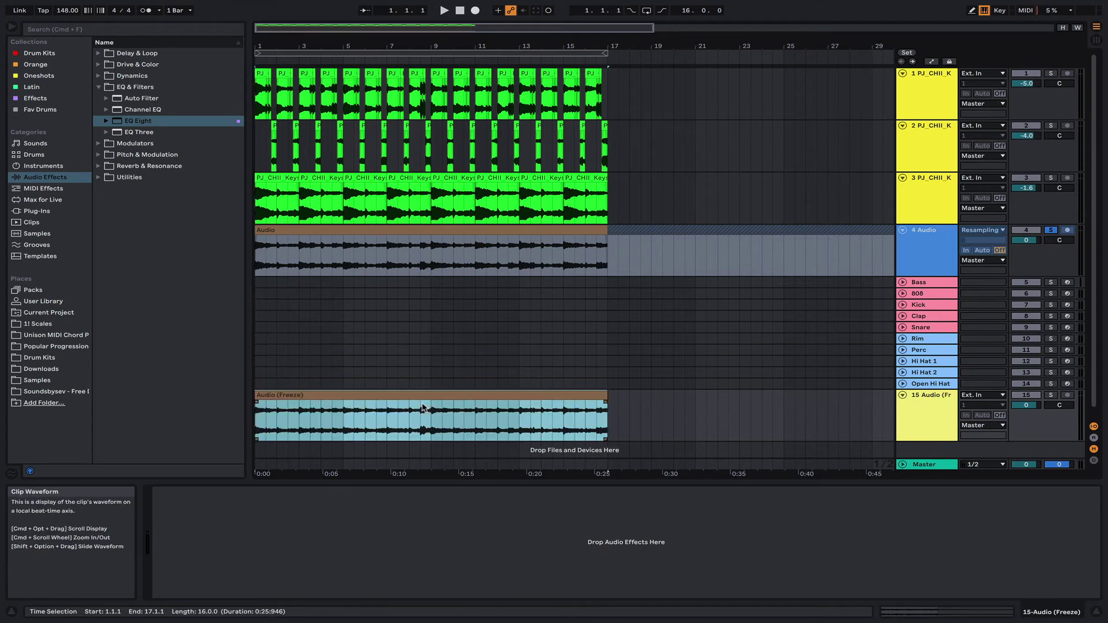
{"action": "left_click", "coordinate": [1050, 395]}
{"action": "key", "text": "space"}
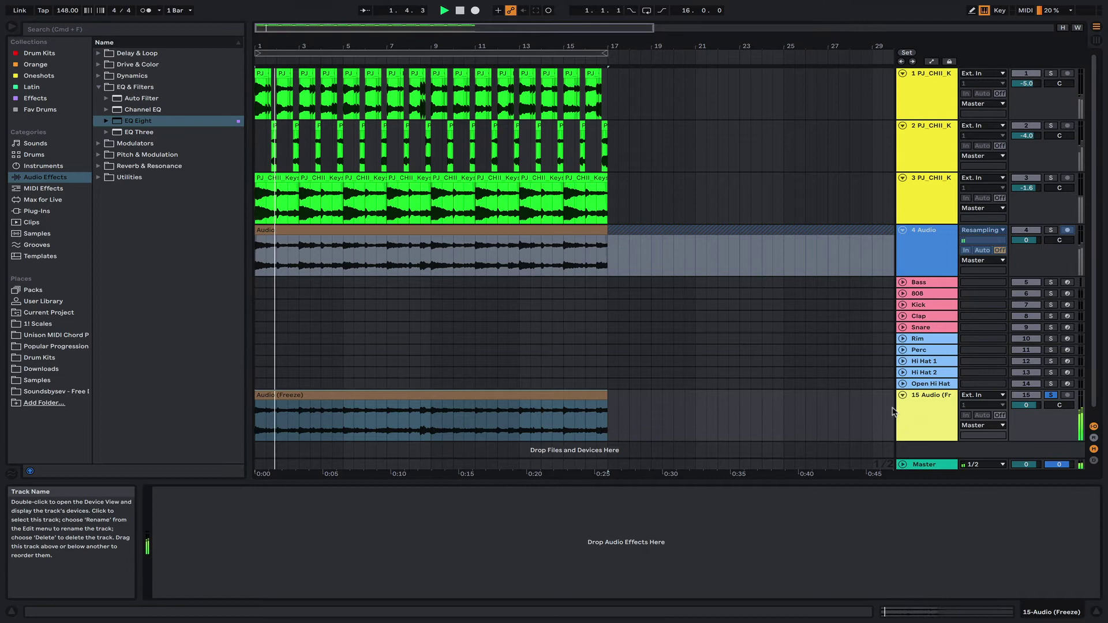
Insert MIDI track 16 and load the Audio (Freeze) clip into a Simpler on it.
{"action": "right_click", "coordinate": [907, 439]}
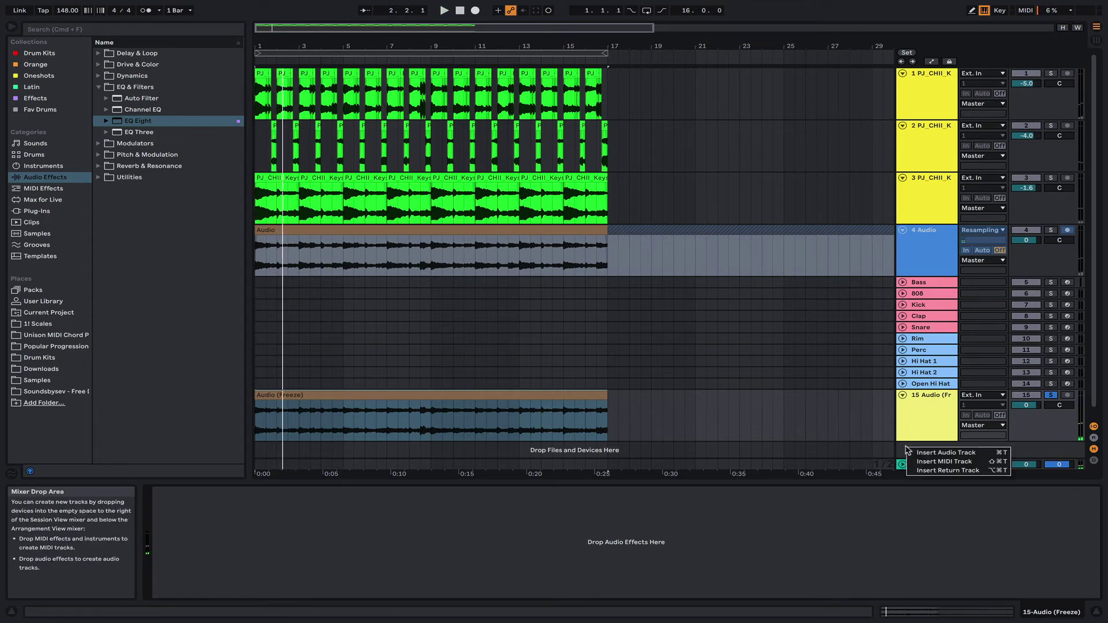
{"action": "left_click", "coordinate": [929, 459]}
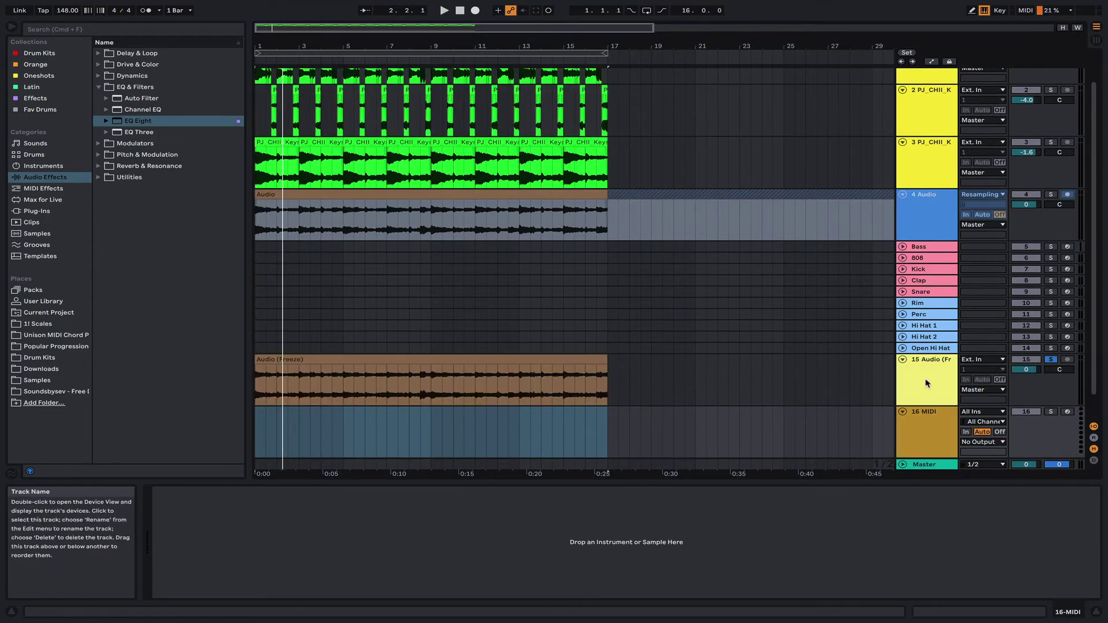
{"action": "scroll", "coordinate": [925, 384], "scroll_direction": "down", "scroll_amount": 1}
{"action": "left_click", "coordinate": [579, 342]}
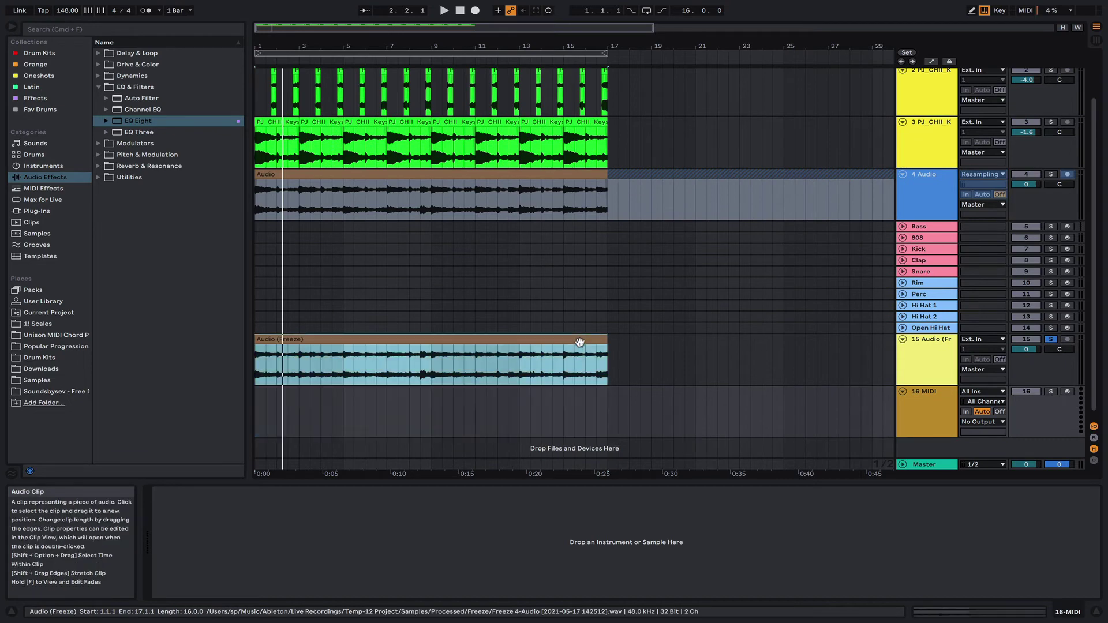
{"action": "left_click", "coordinate": [923, 361]}
{"action": "left_click", "coordinate": [922, 421]}
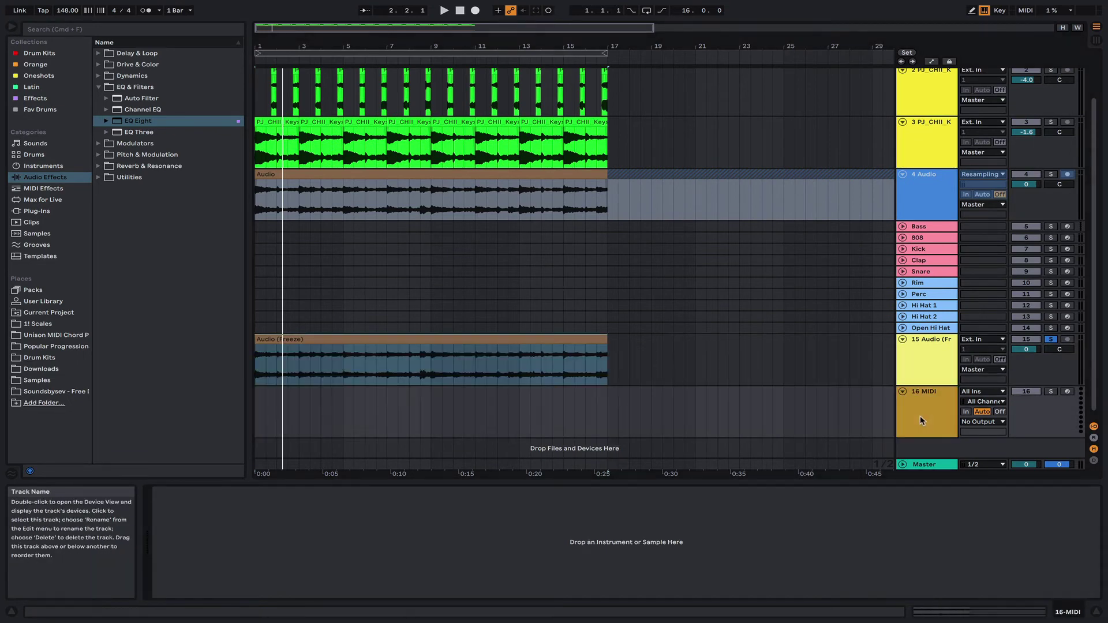
{"action": "left_click_drag", "start_coordinate": [559, 339], "coordinate": [513, 531]}
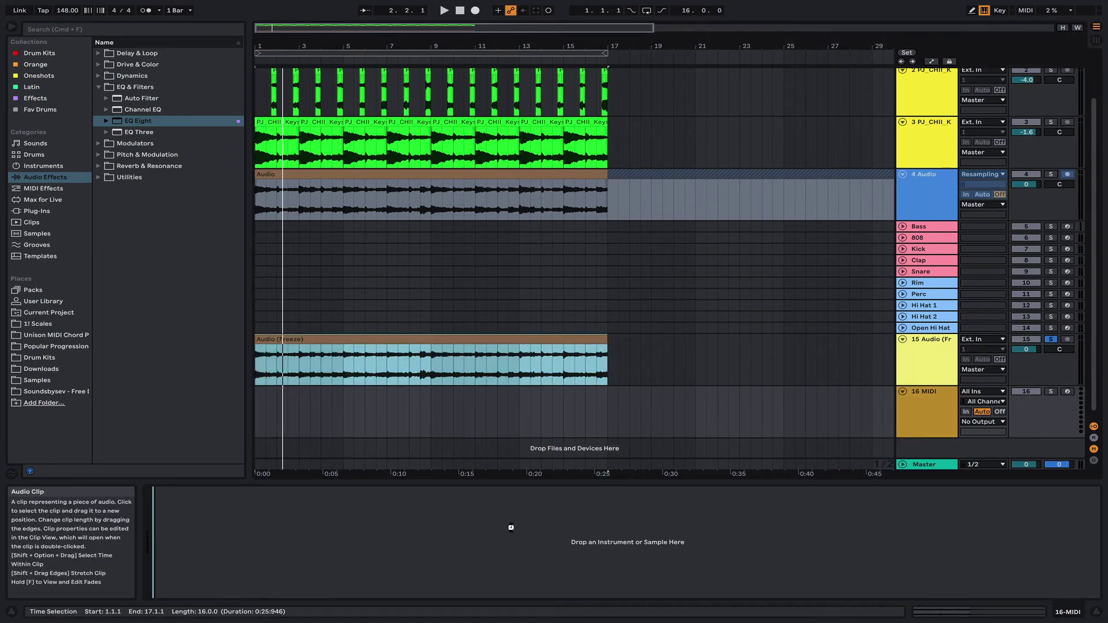
{"action": "left_click_drag", "start_coordinate": [307, 563], "coordinate": [306, 563]}
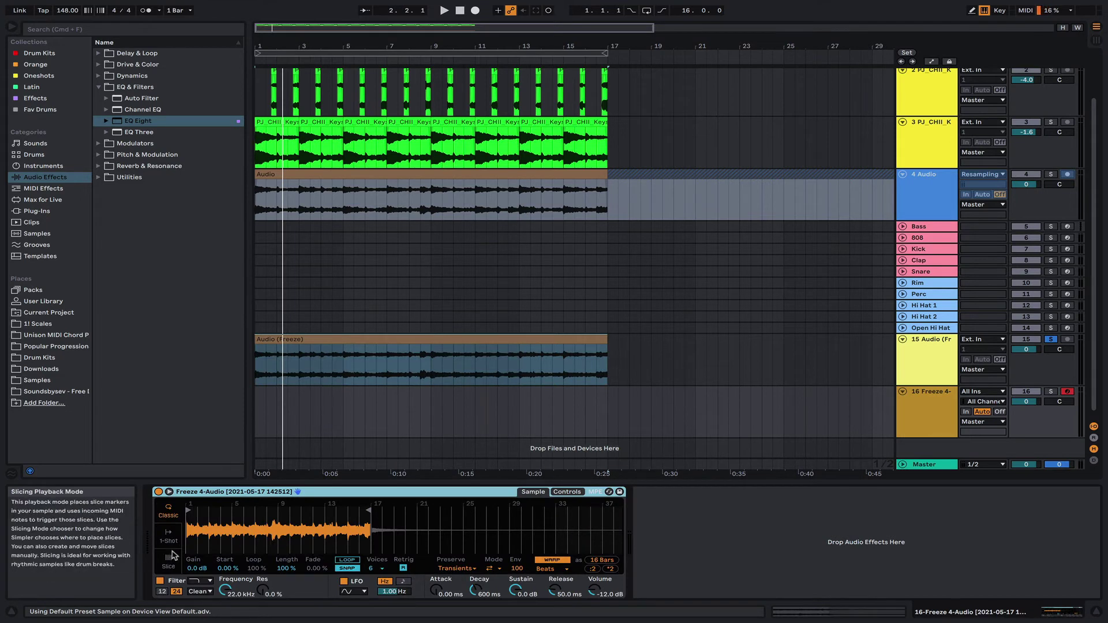
Crop the sample and switch Simpler to Slice mode by Beat with Complex warping.
{"action": "right_click", "coordinate": [291, 529]}
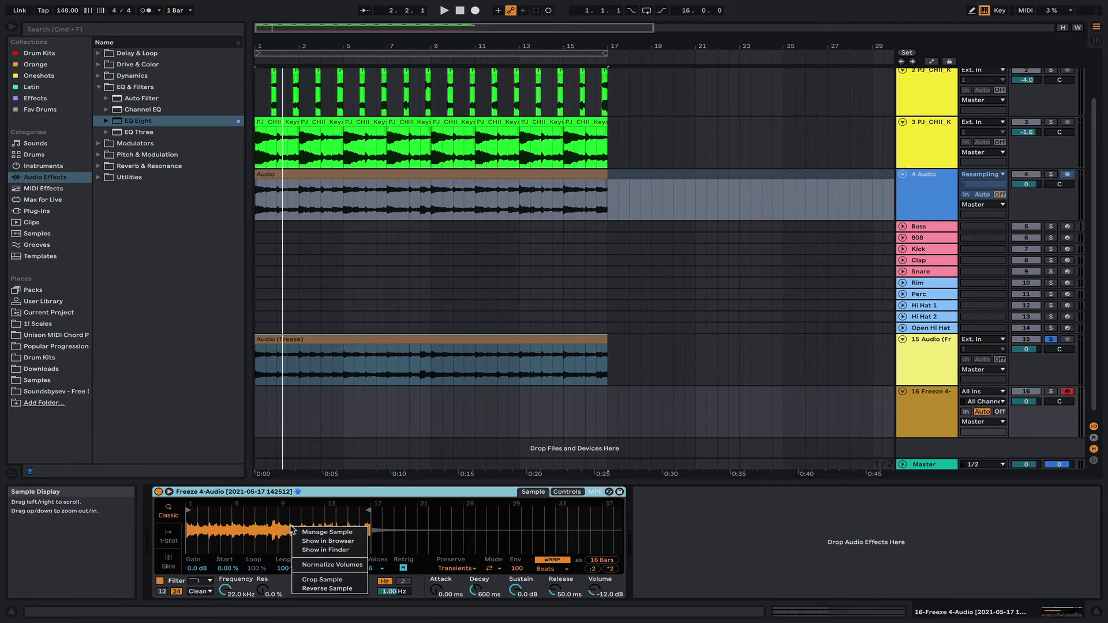
{"action": "left_click", "coordinate": [335, 580]}
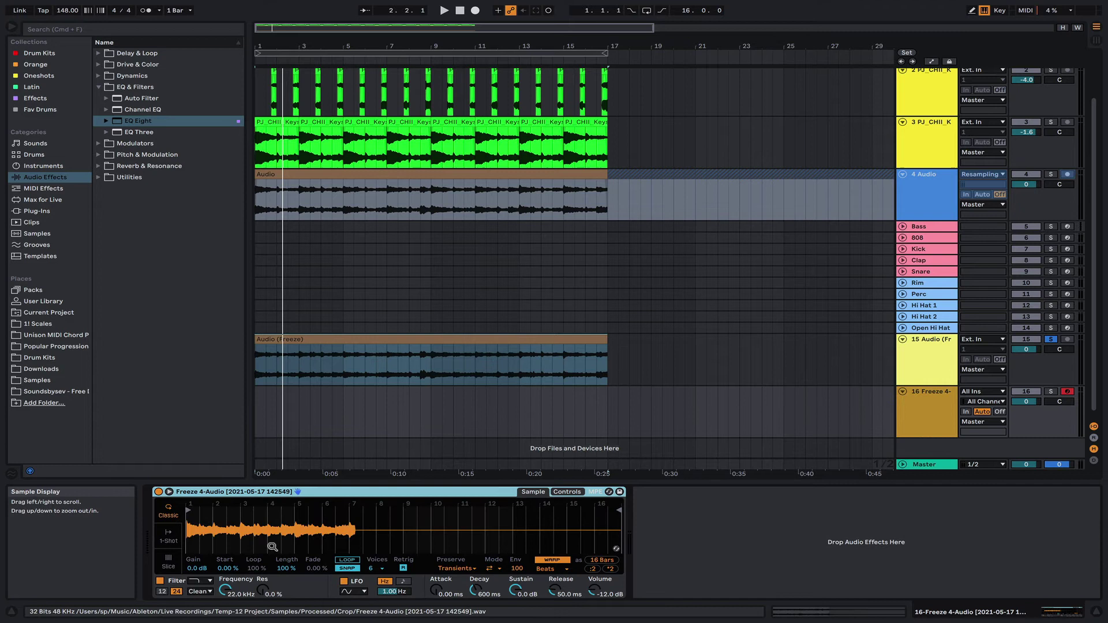
{"action": "left_click", "coordinate": [168, 561]}
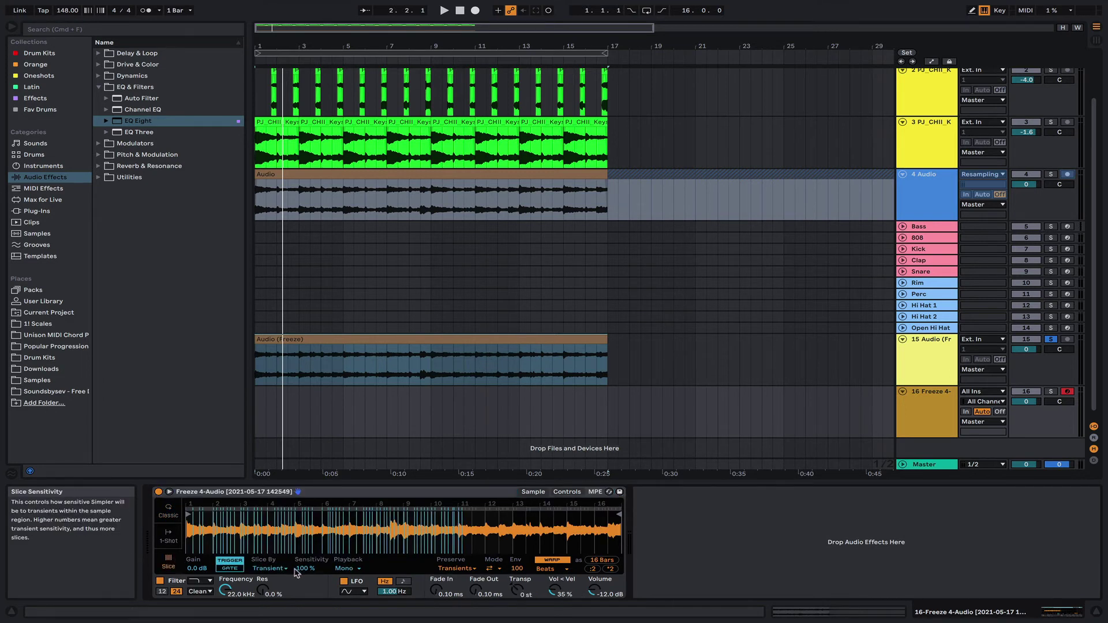
{"action": "left_click", "coordinate": [283, 568]}
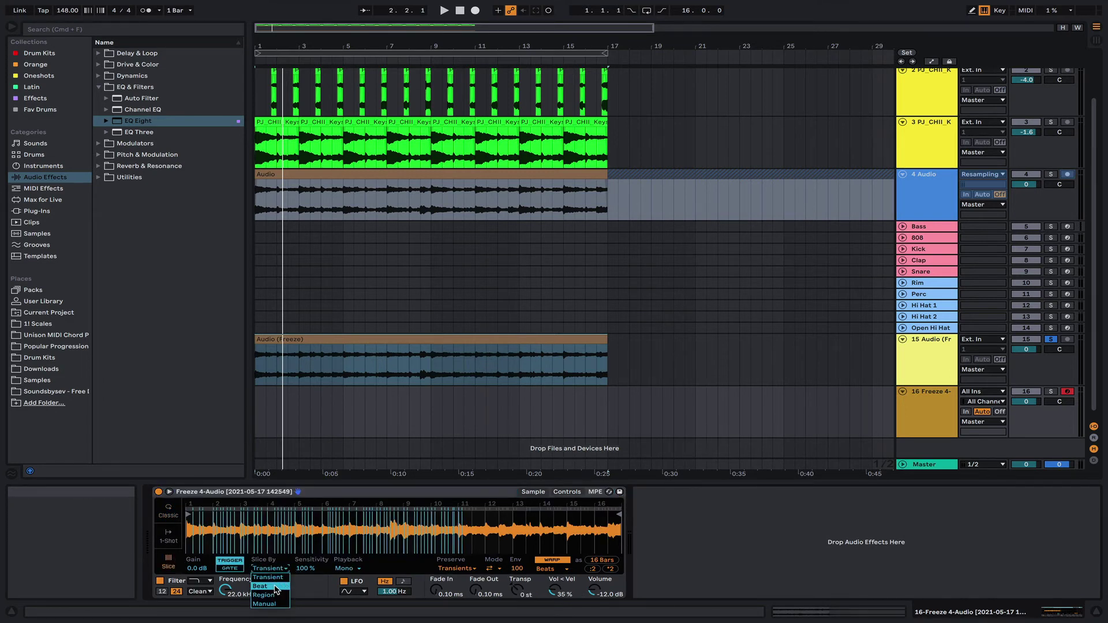
{"action": "left_click", "coordinate": [271, 586]}
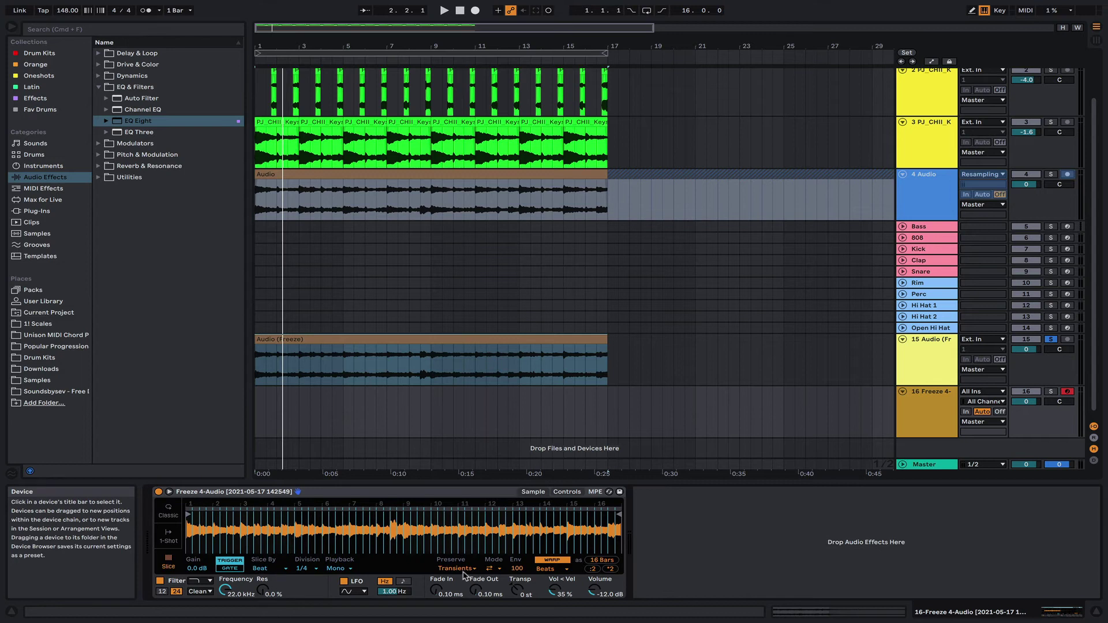
{"action": "left_click", "coordinate": [547, 569]}
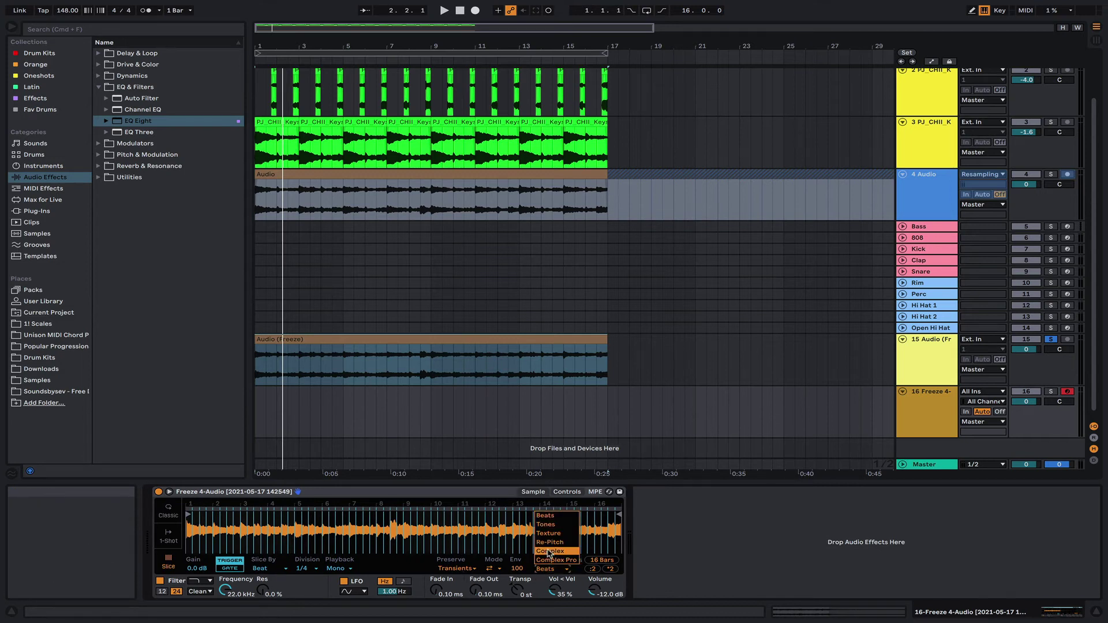
{"action": "left_click", "coordinate": [548, 552]}
{"action": "left_click", "coordinate": [287, 569]}
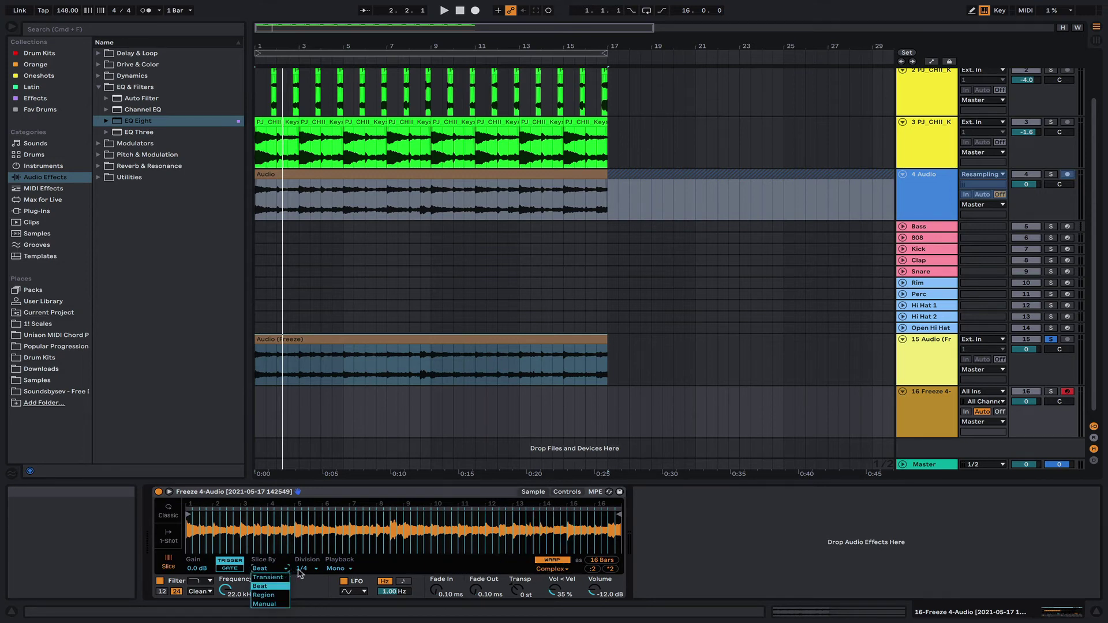
{"action": "left_click", "coordinate": [300, 570]}
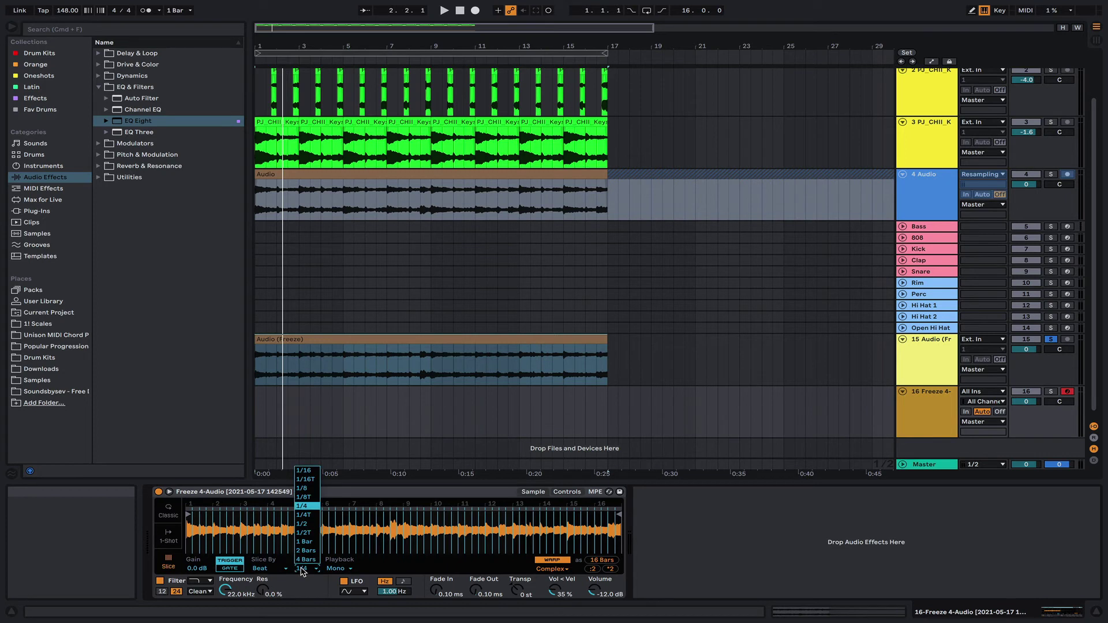
Set Simpler's slice division to 1/2 and solo track 16 to audition the slices.
{"action": "left_click", "coordinate": [309, 525]}
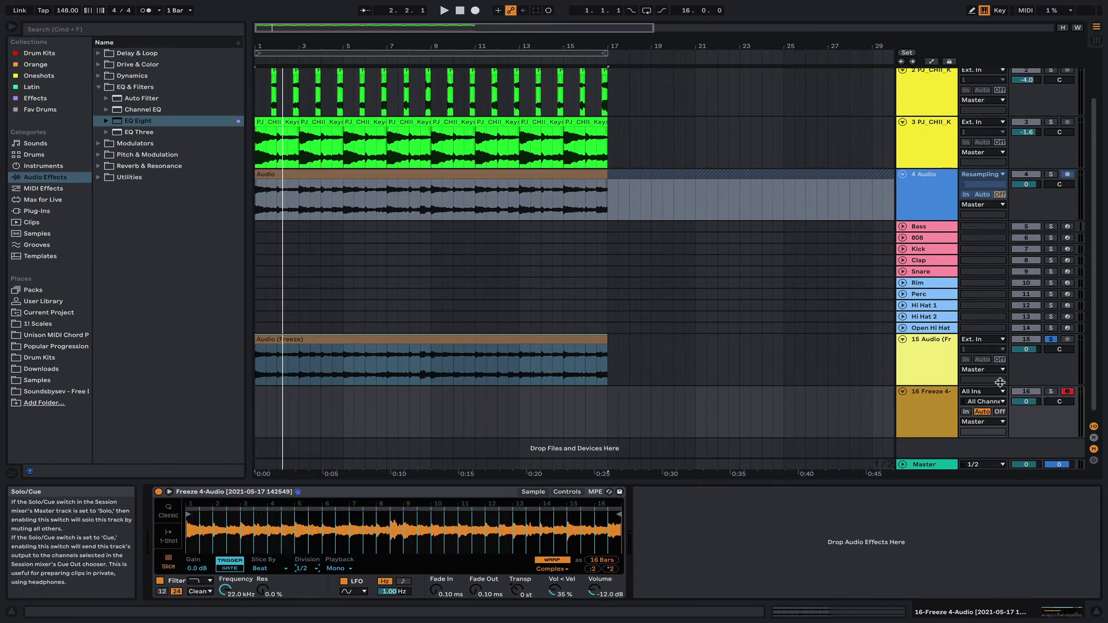
{"action": "left_click", "coordinate": [919, 400]}
{"action": "left_click", "coordinate": [1051, 392]}
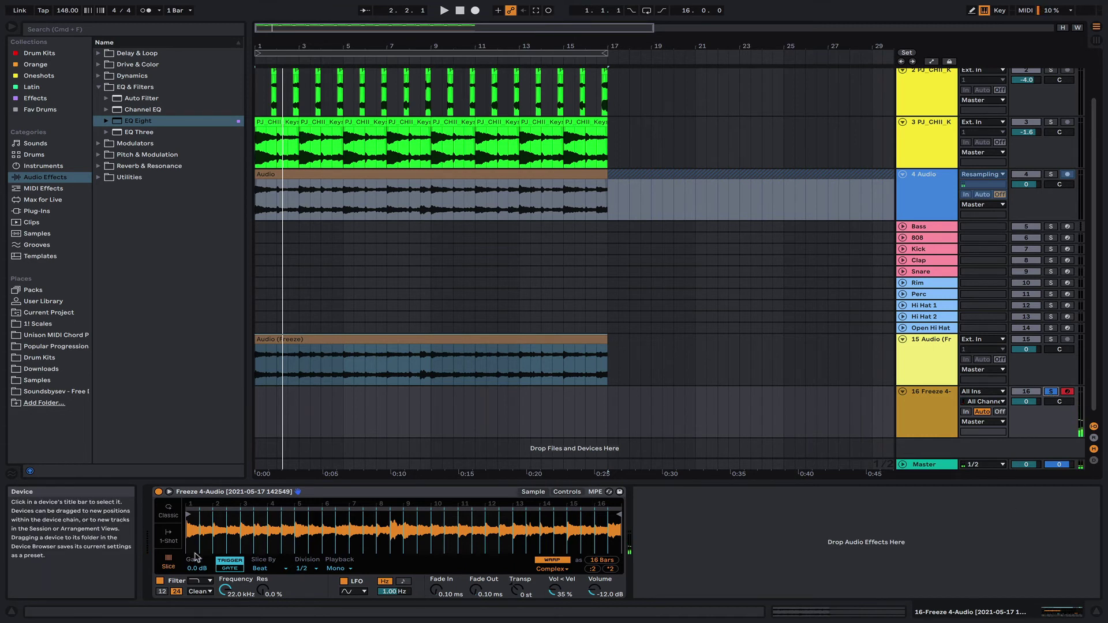
{"action": "left_click_drag", "start_coordinate": [192, 533], "coordinate": [186, 532]}
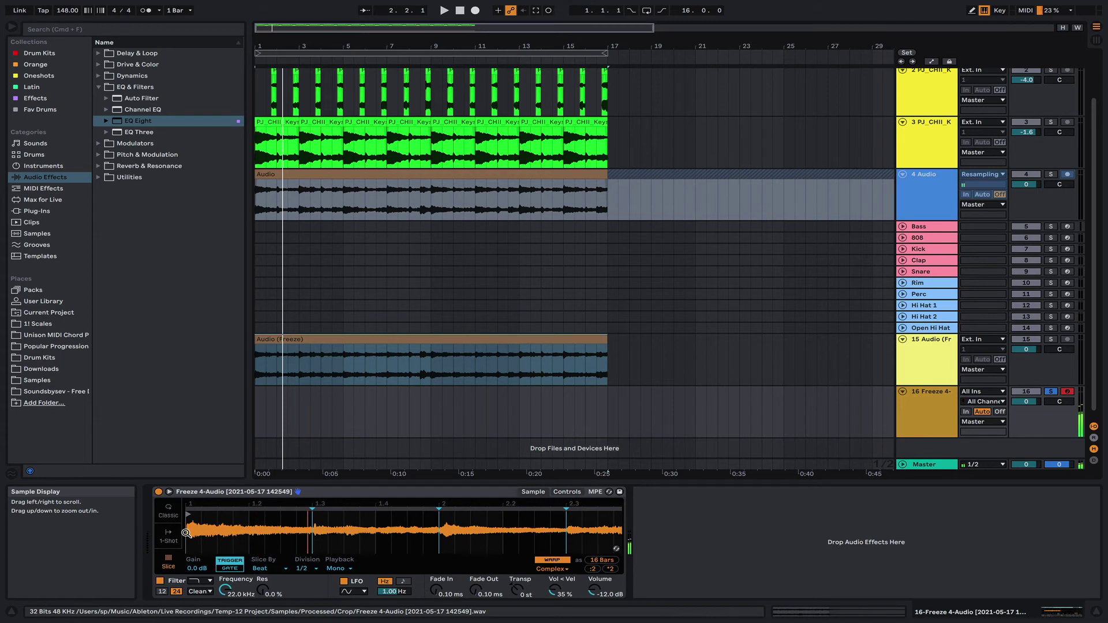
Turn Simpler's warp off and insert an empty MIDI clip over bars 1–5 on track 16.
{"action": "left_click", "coordinate": [552, 560]}
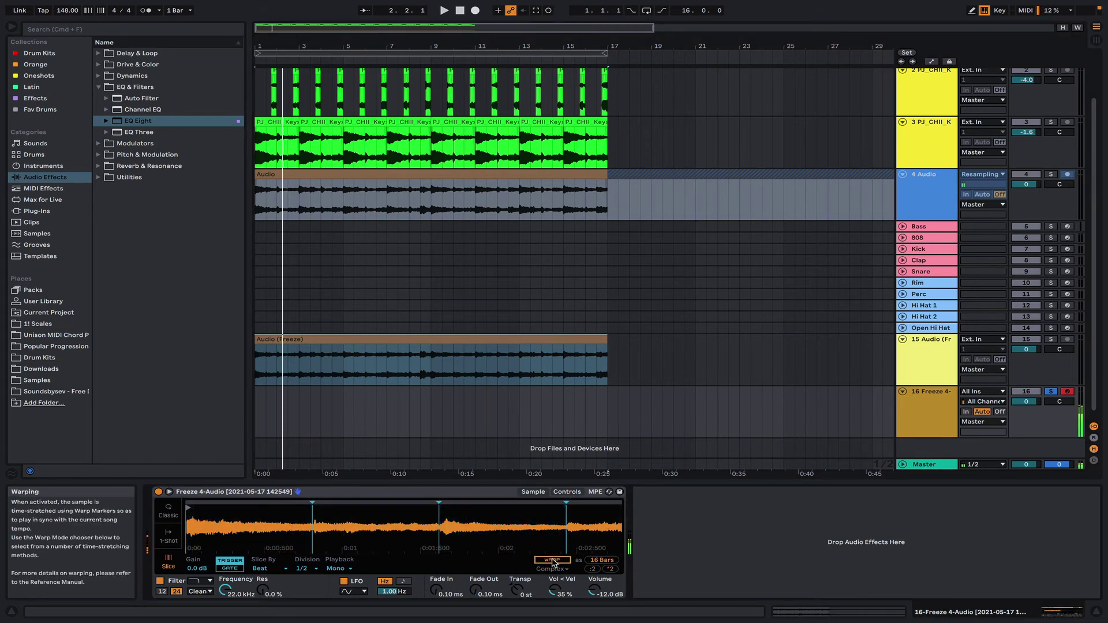
{"action": "left_click", "coordinate": [629, 403]}
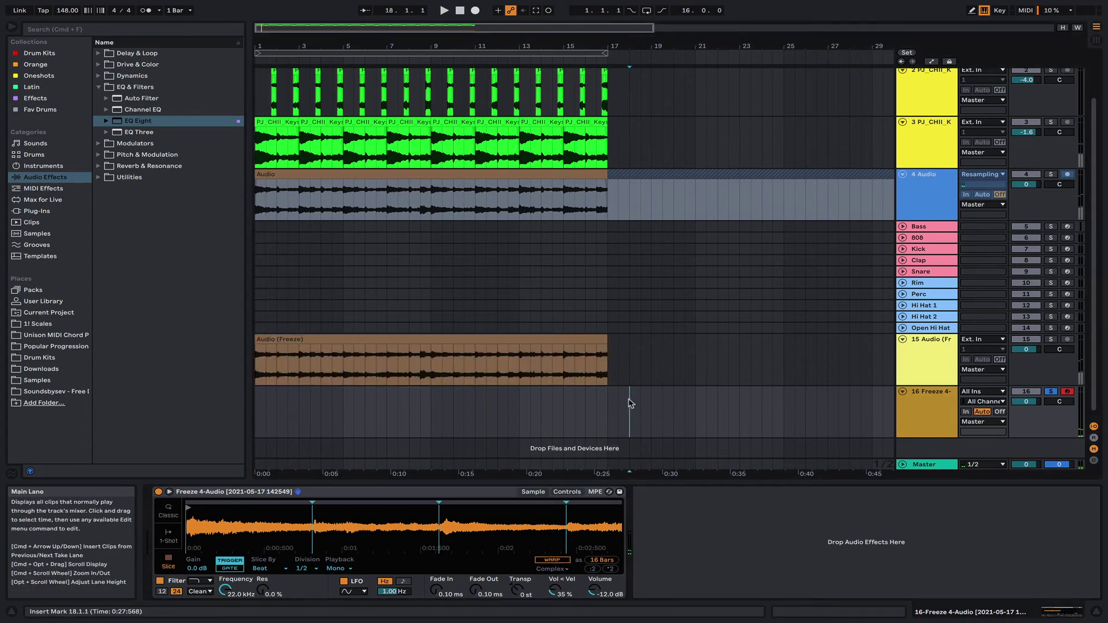
{"action": "left_click_drag", "start_coordinate": [340, 408], "coordinate": [259, 410]}
{"action": "right_click", "coordinate": [258, 410]}
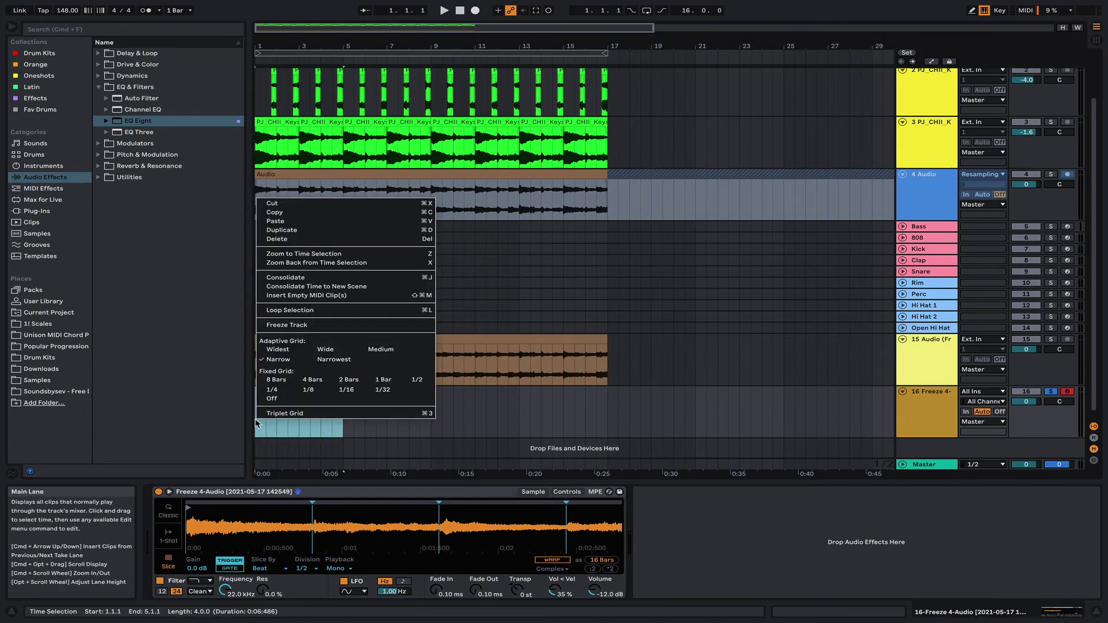
{"action": "left_click", "coordinate": [304, 295]}
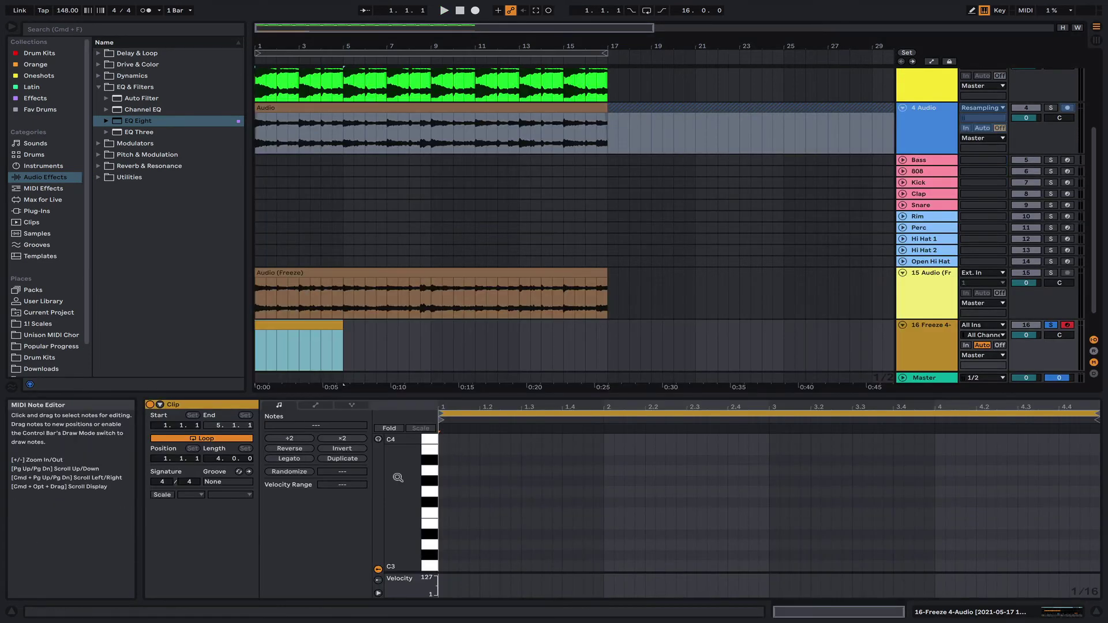
Draw the first bar's notes C3, D3, D#3, D3 by duplicating and transposing.
{"action": "left_click", "coordinate": [446, 570]}
{"action": "double_click", "coordinate": [443, 567]}
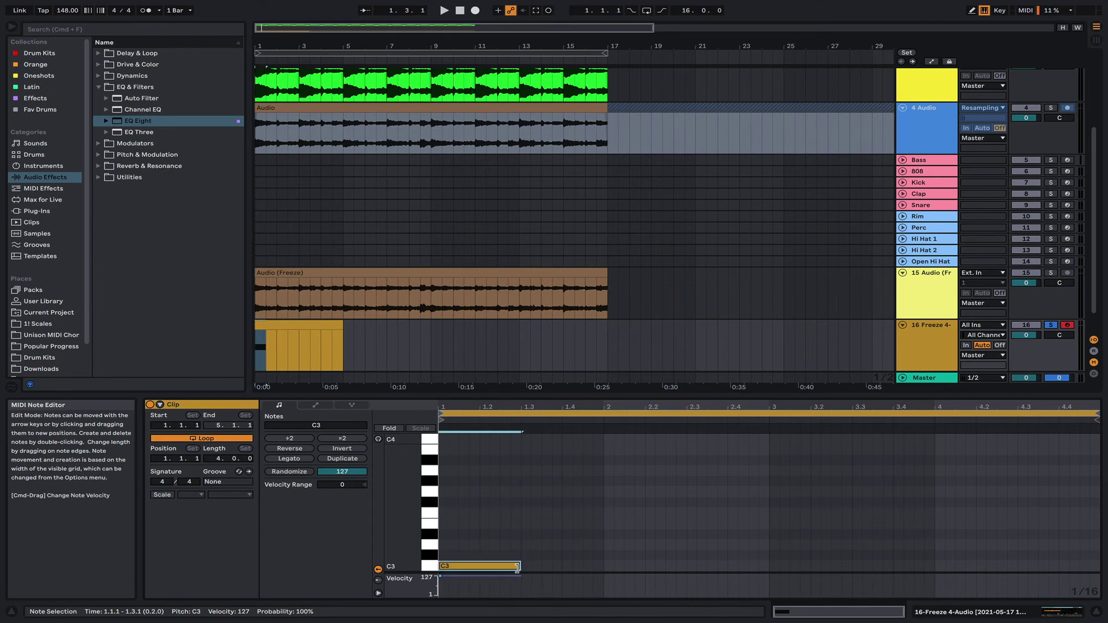
{"action": "key", "text": "super+d"}
{"action": "left_click_drag", "start_coordinate": [540, 566], "coordinate": [542, 545]}
{"action": "key", "text": "space"}
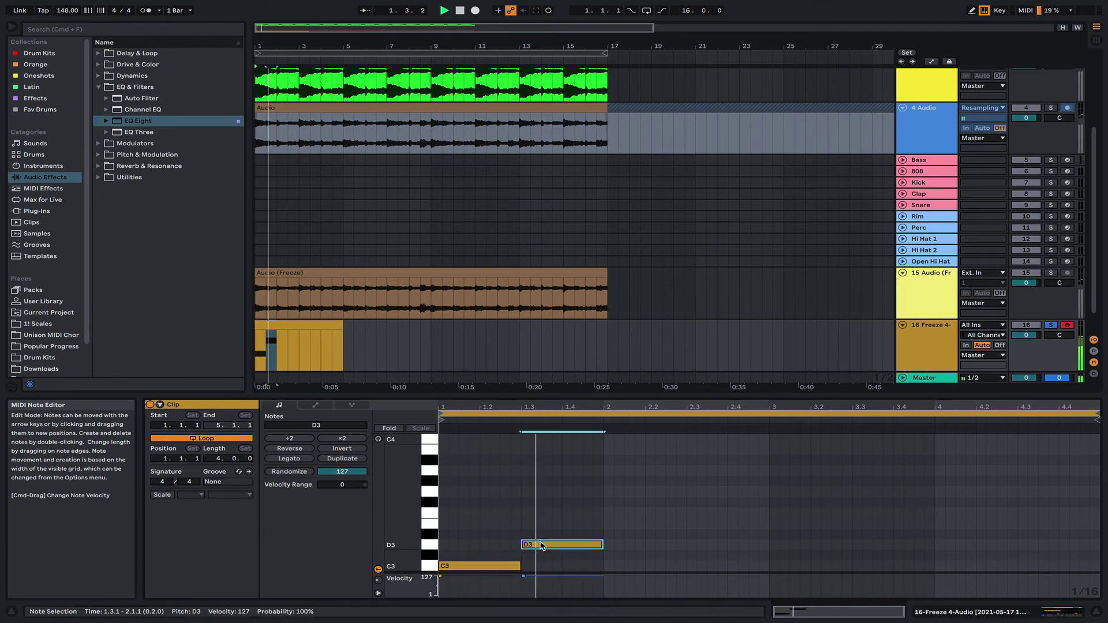
{"action": "key", "text": "super+d"}
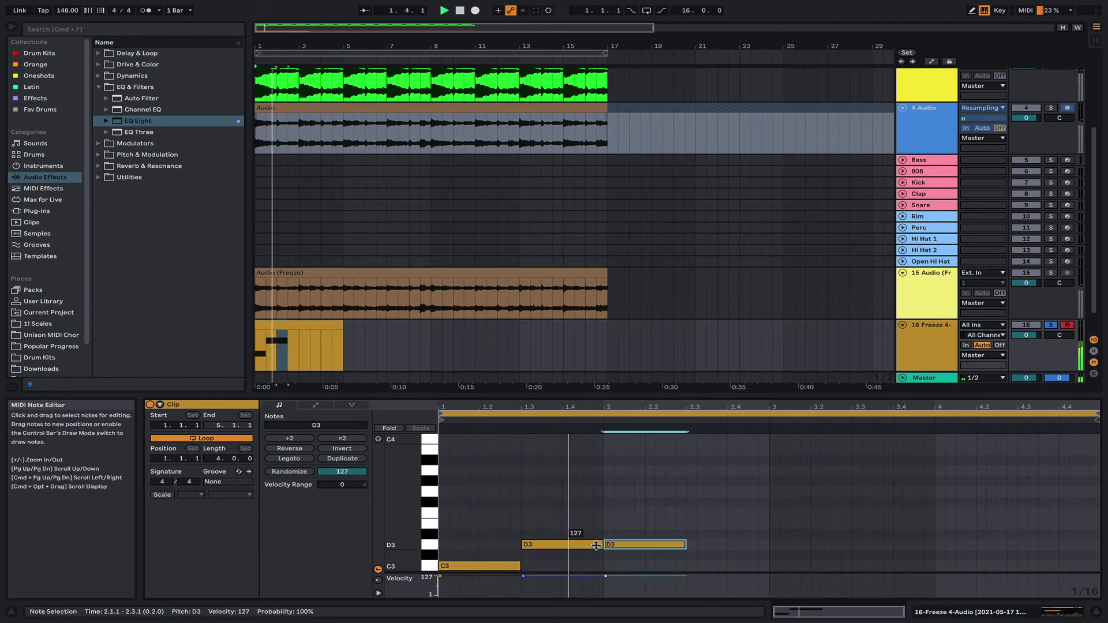
{"action": "key", "text": "super+d"}
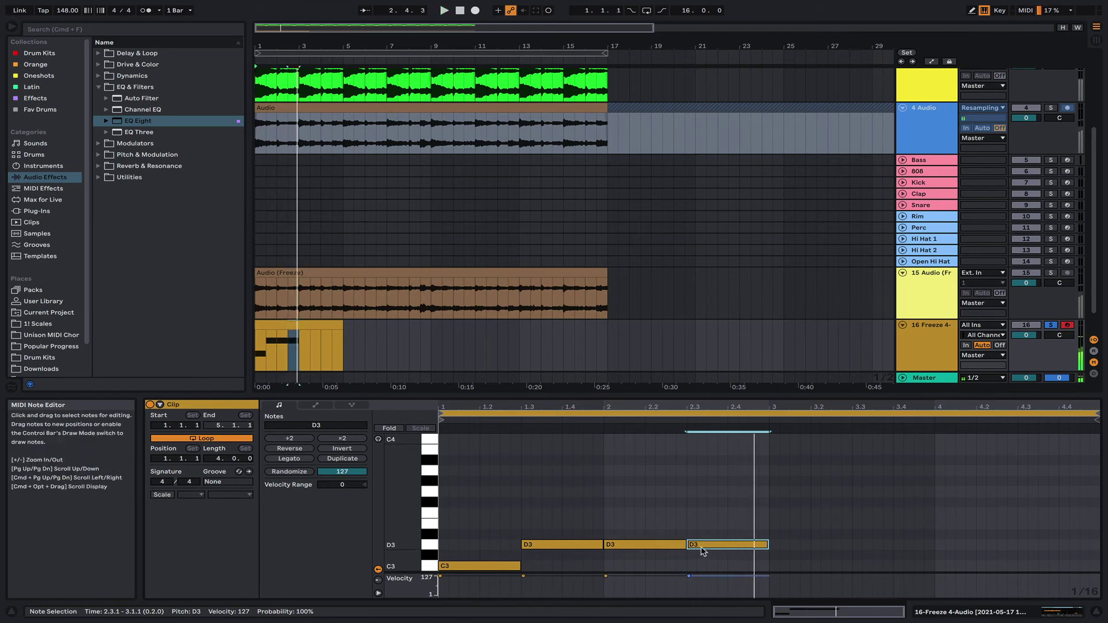
{"action": "left_click_drag", "start_coordinate": [672, 545], "coordinate": [672, 535]}
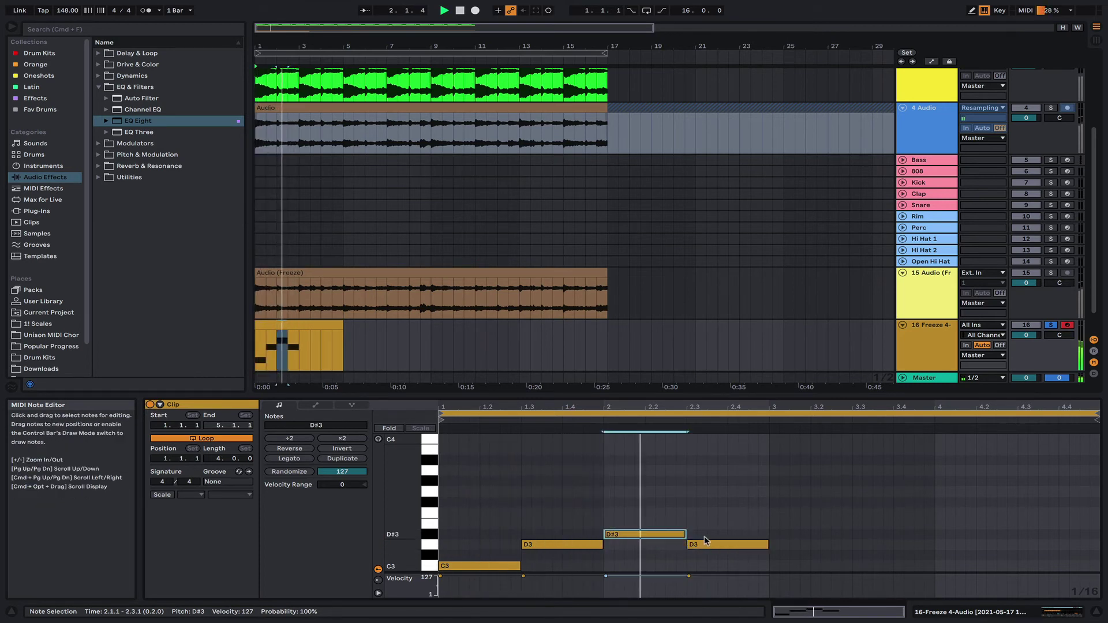
Duplicate the four notes into bar 3 and transpose them to F3, F#3, F3, F#3.
{"action": "left_click", "coordinate": [722, 545]}
{"action": "left_click", "coordinate": [749, 569]}
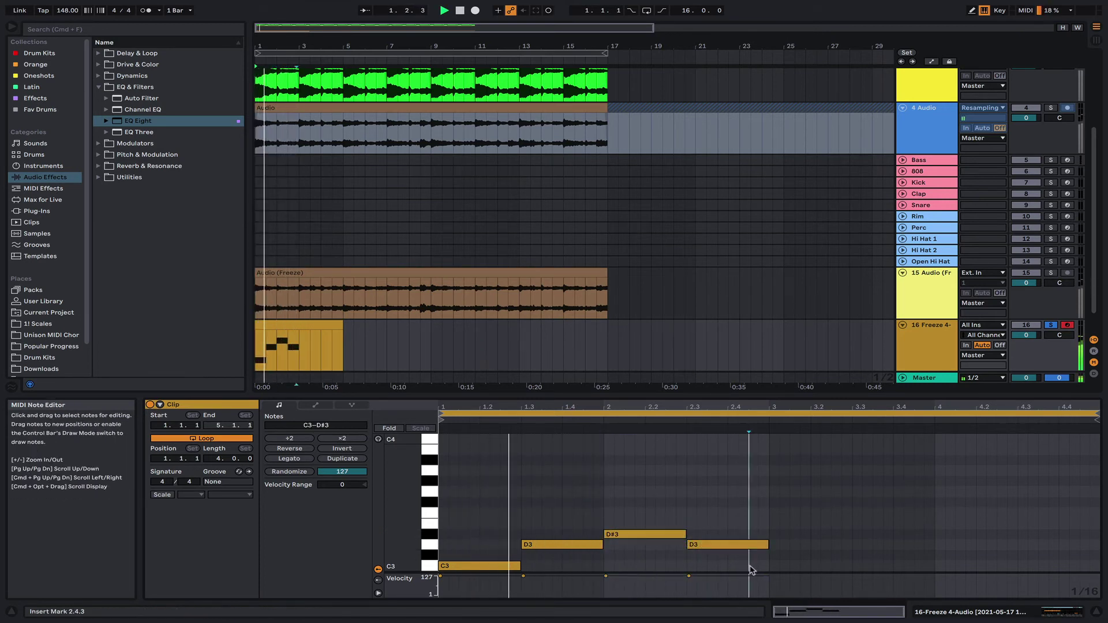
{"action": "left_click_drag", "start_coordinate": [749, 568], "coordinate": [487, 484]}
{"action": "key", "text": "super+d"}
{"action": "left_click_drag", "start_coordinate": [796, 567], "coordinate": [796, 519]}
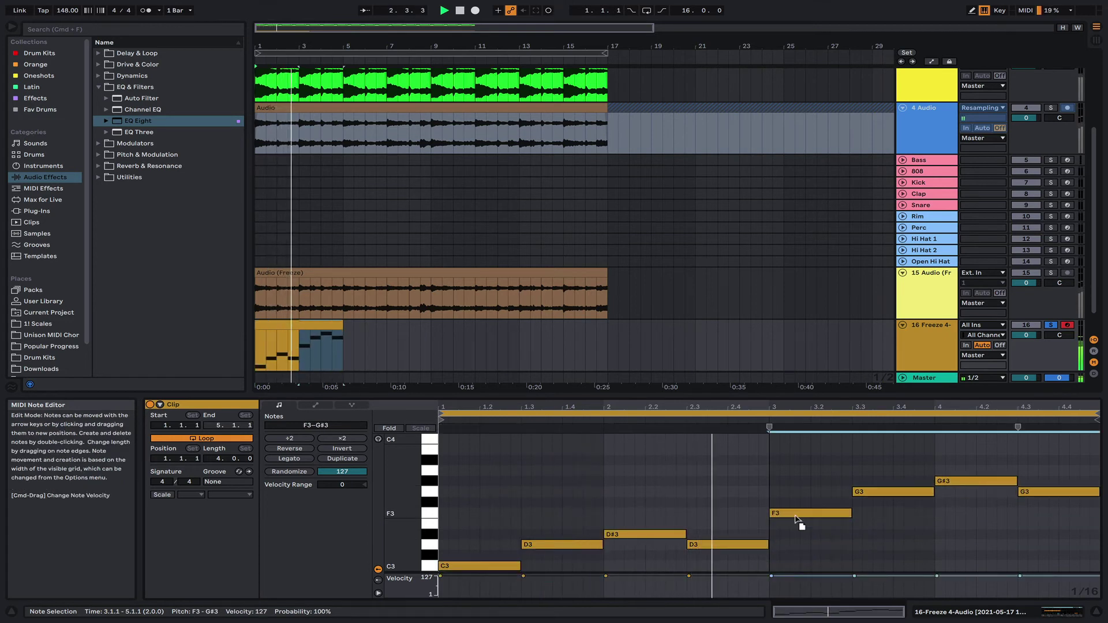
{"action": "left_click", "coordinate": [864, 434]}
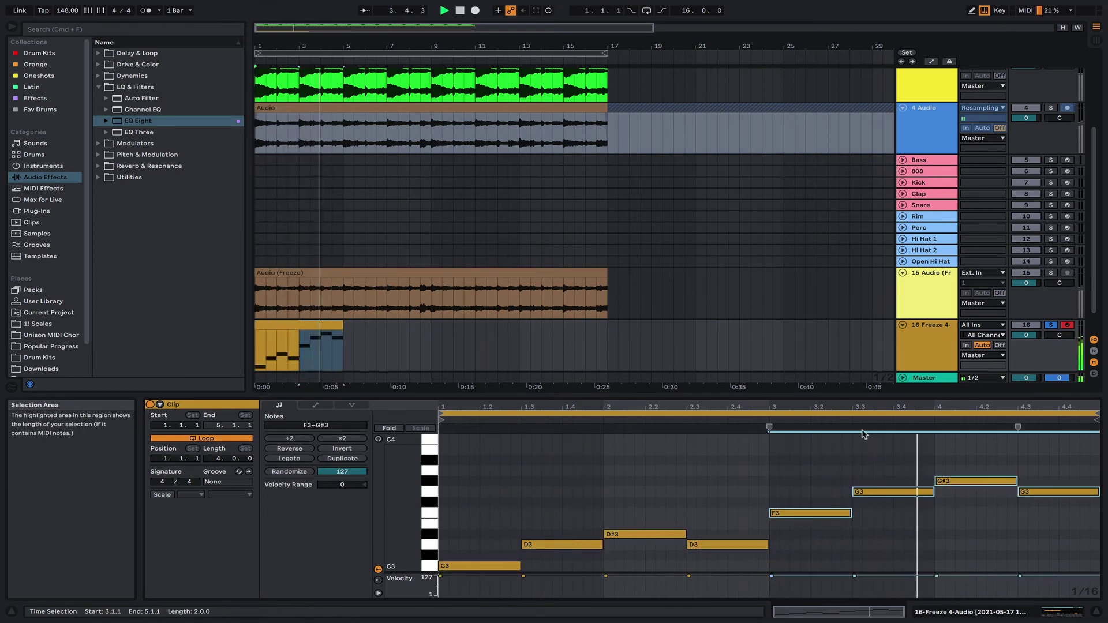
{"action": "left_click", "coordinate": [935, 508]}
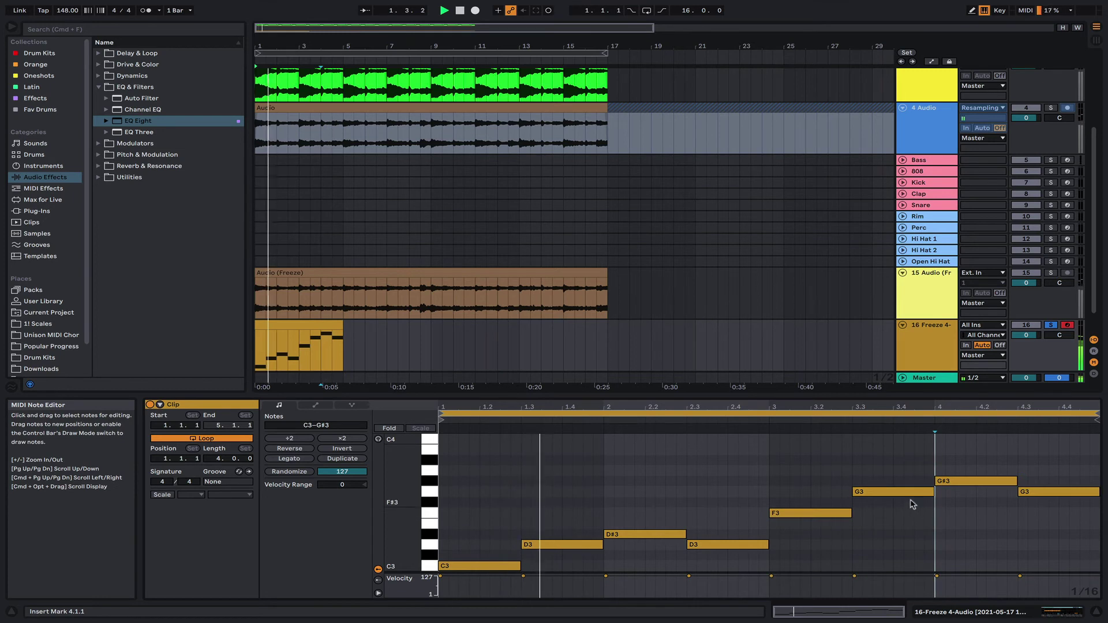
{"action": "left_click_drag", "start_coordinate": [911, 492], "coordinate": [961, 517]}
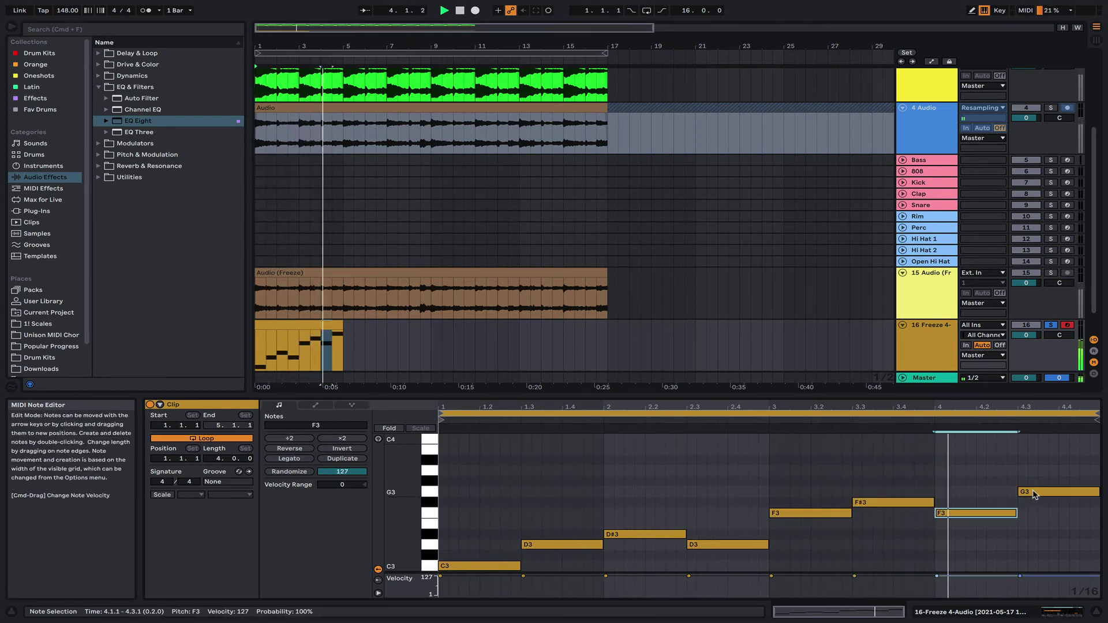
{"action": "left_click_drag", "start_coordinate": [1033, 495], "coordinate": [1033, 504]}
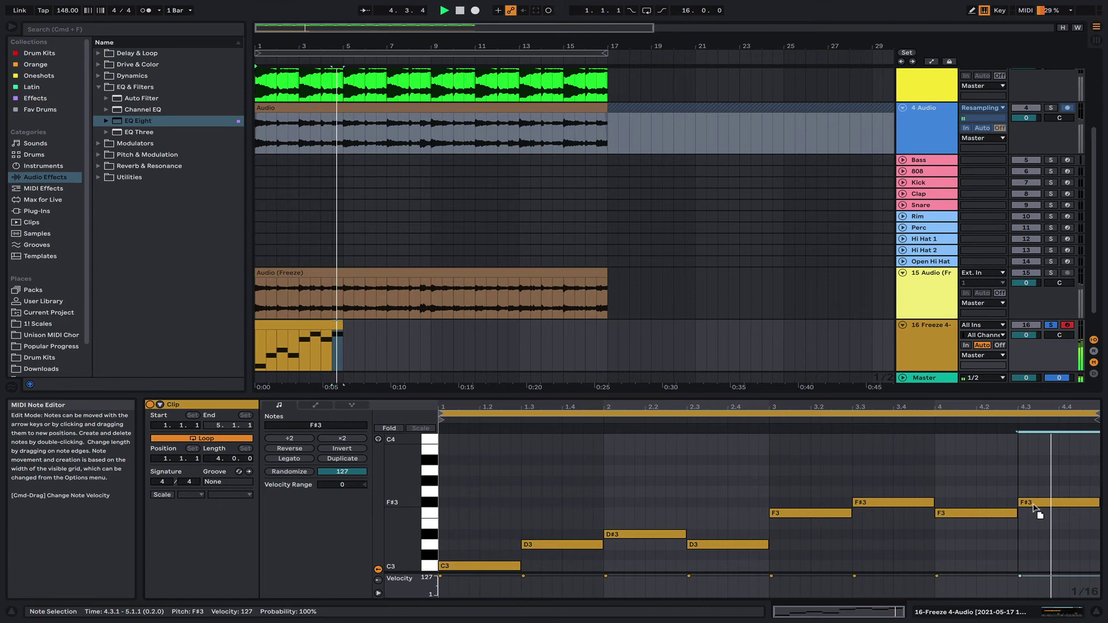
Duplicate the chopped MIDI clip, then both copies, so the pattern fills bars 1–17.
{"action": "left_click", "coordinate": [341, 333]}
{"action": "key", "text": "super+d"}
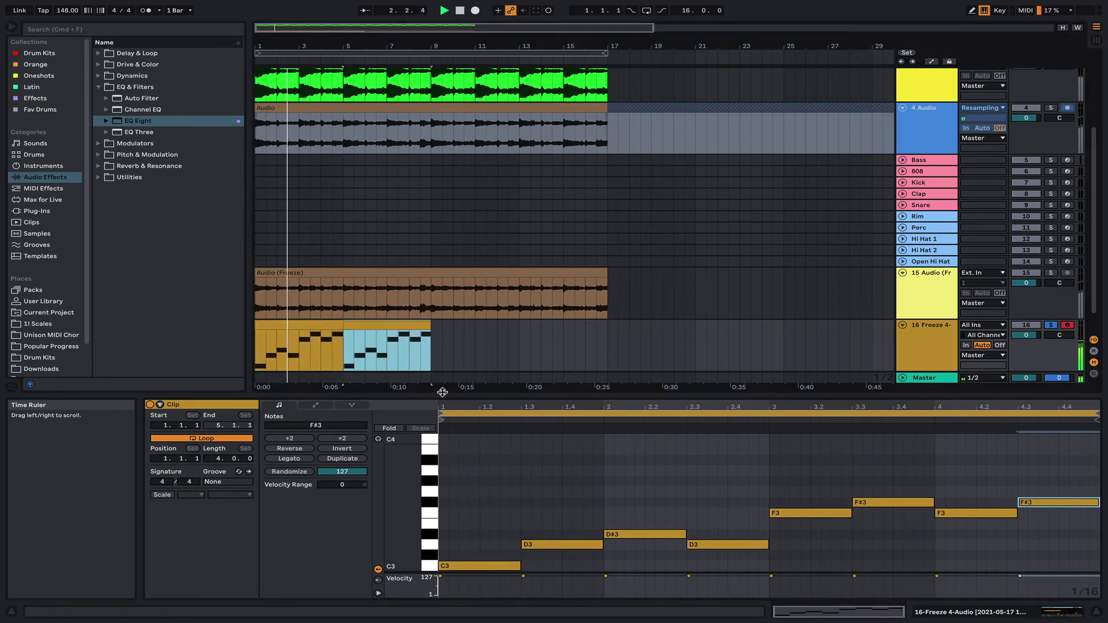
{"action": "left_click_drag", "start_coordinate": [442, 392], "coordinate": [442, 479]}
{"action": "left_click", "coordinate": [288, 404], "text": "shift"}
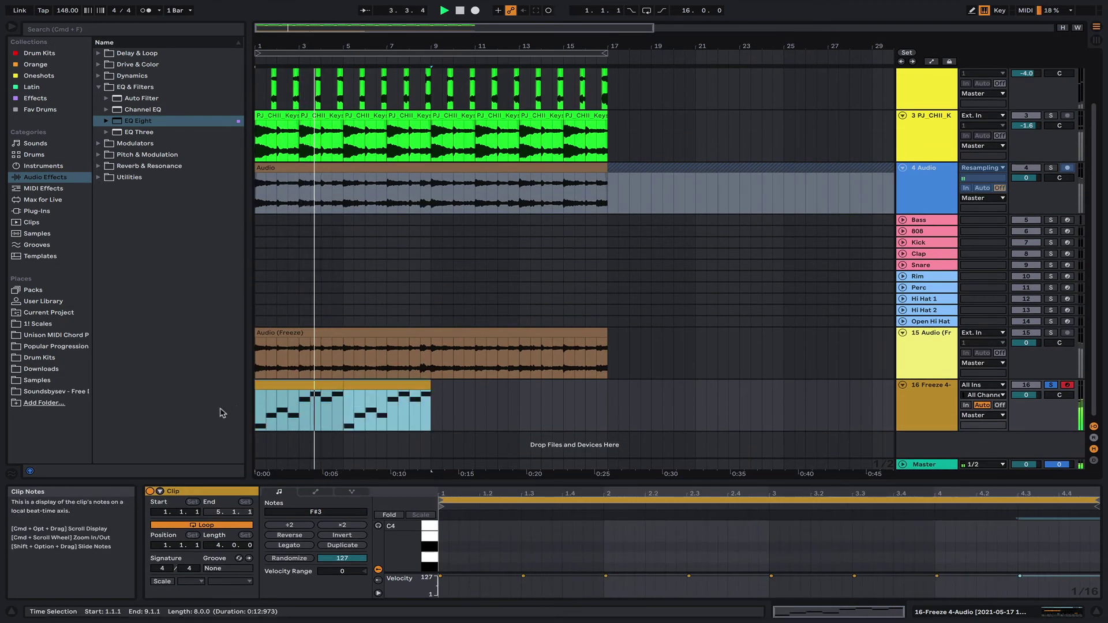
{"action": "key", "text": "super+d"}
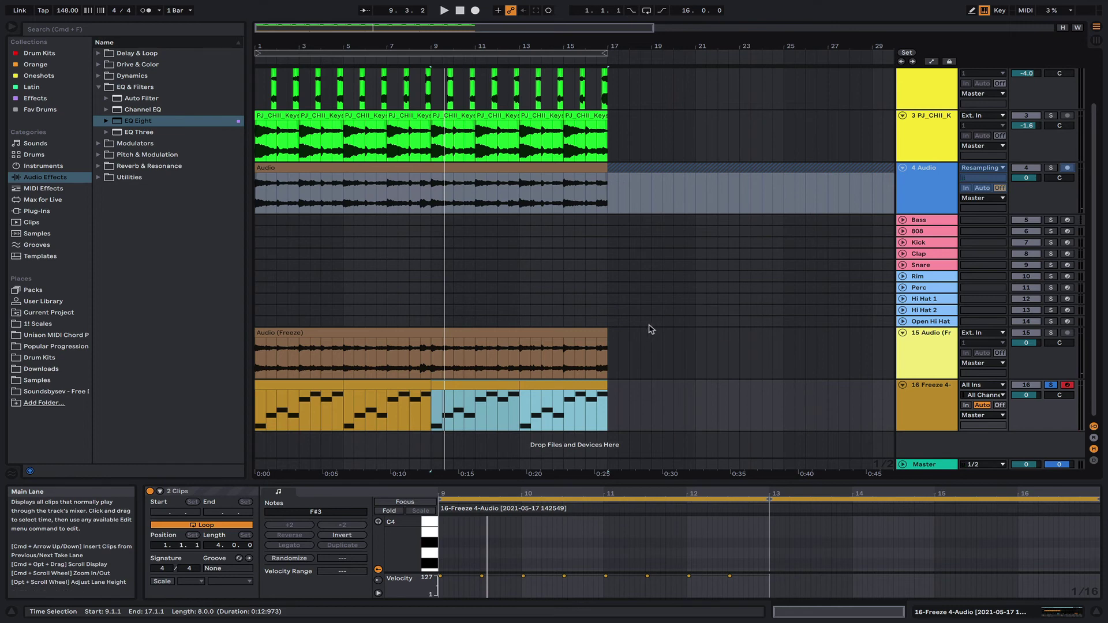
Fold the first keys loop track down to one row.
{"action": "scroll", "coordinate": [651, 329], "scroll_direction": "up", "scroll_amount": 3}
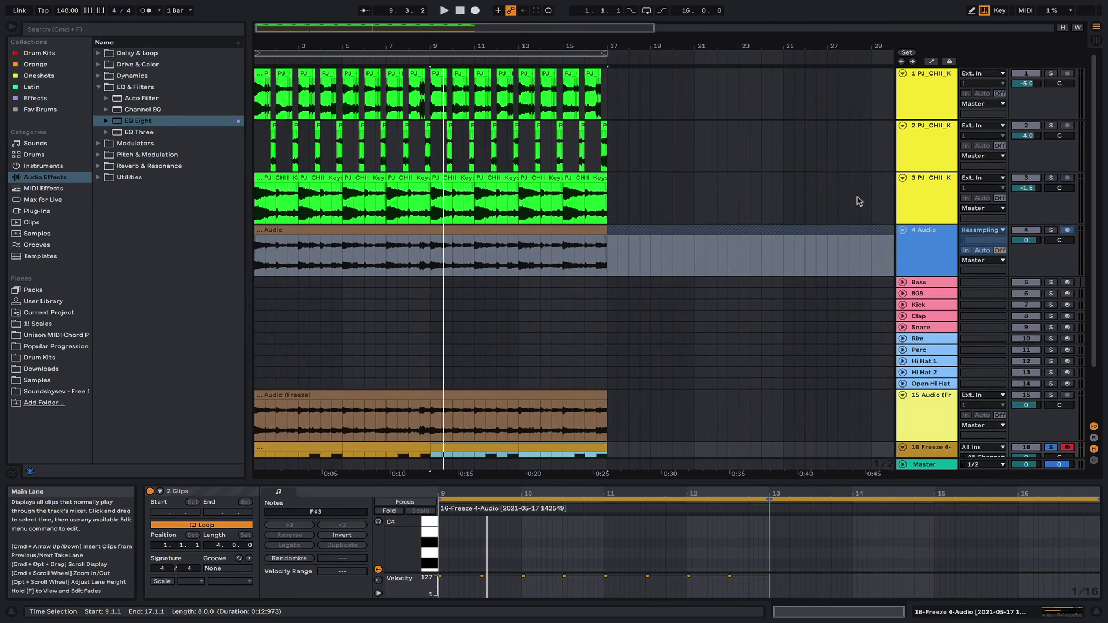
{"action": "left_click", "coordinate": [921, 112]}
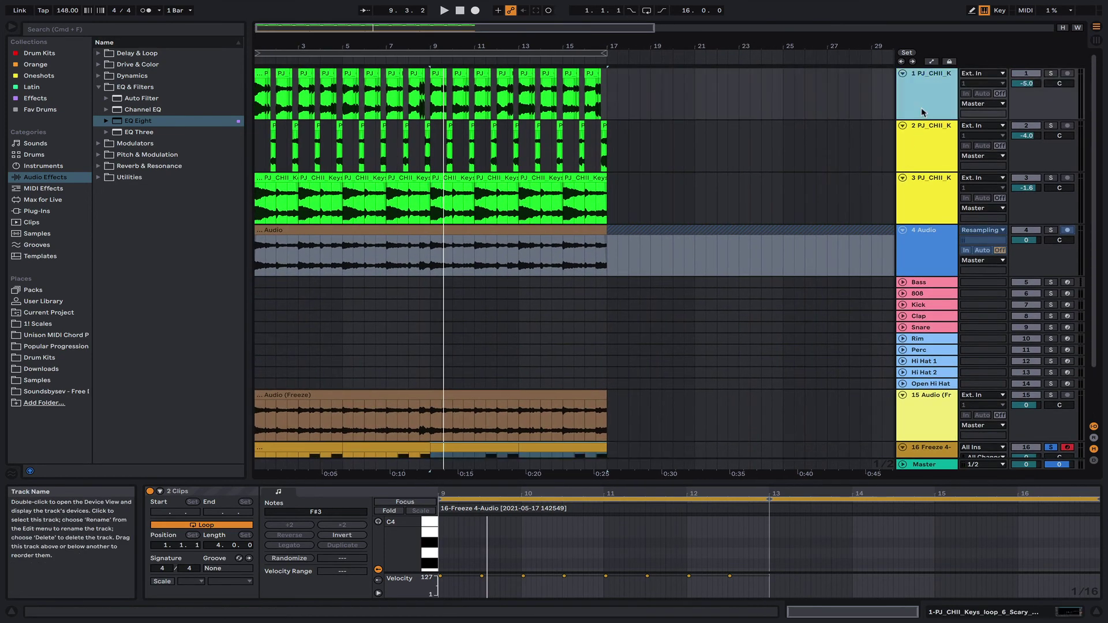
{"action": "left_click", "coordinate": [902, 73]}
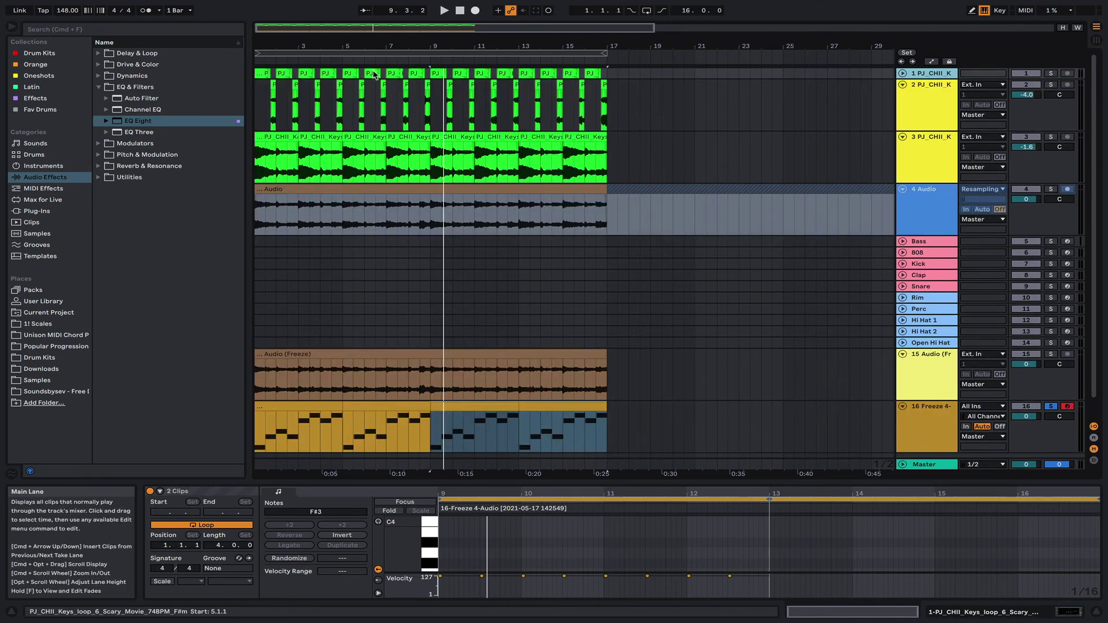
Solo the frozen resample on track 15 and play from bar 1.
{"action": "left_click", "coordinate": [309, 341]}
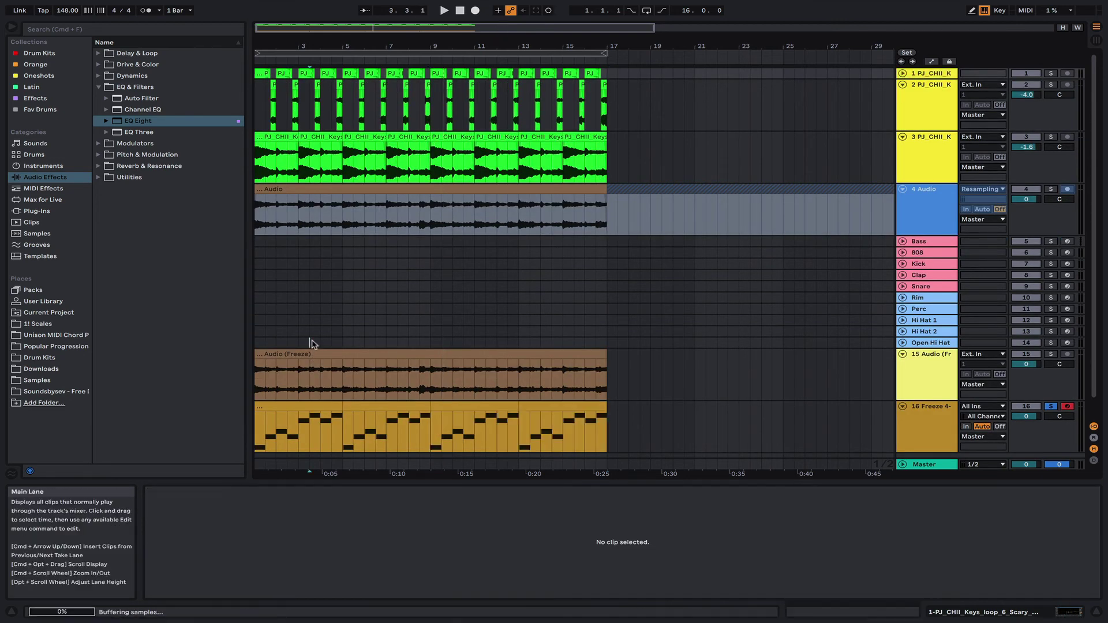
{"action": "left_click", "coordinate": [298, 357]}
{"action": "scroll", "coordinate": [298, 357], "scroll_direction": "down", "scroll_amount": 1}
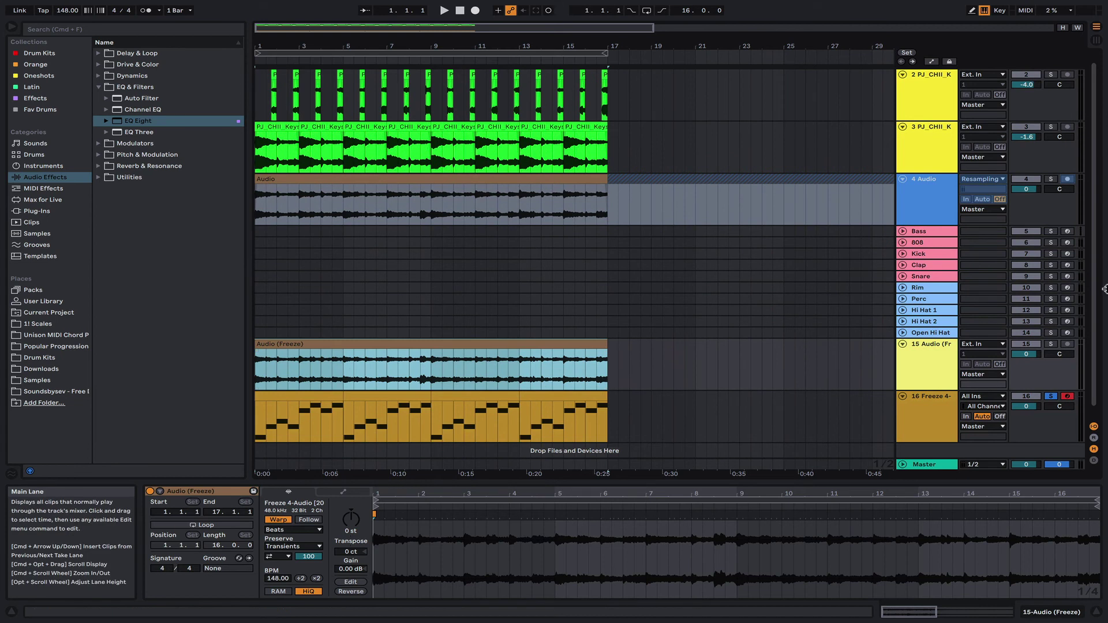
{"action": "left_click", "coordinate": [1053, 345]}
{"action": "key", "text": "space"}
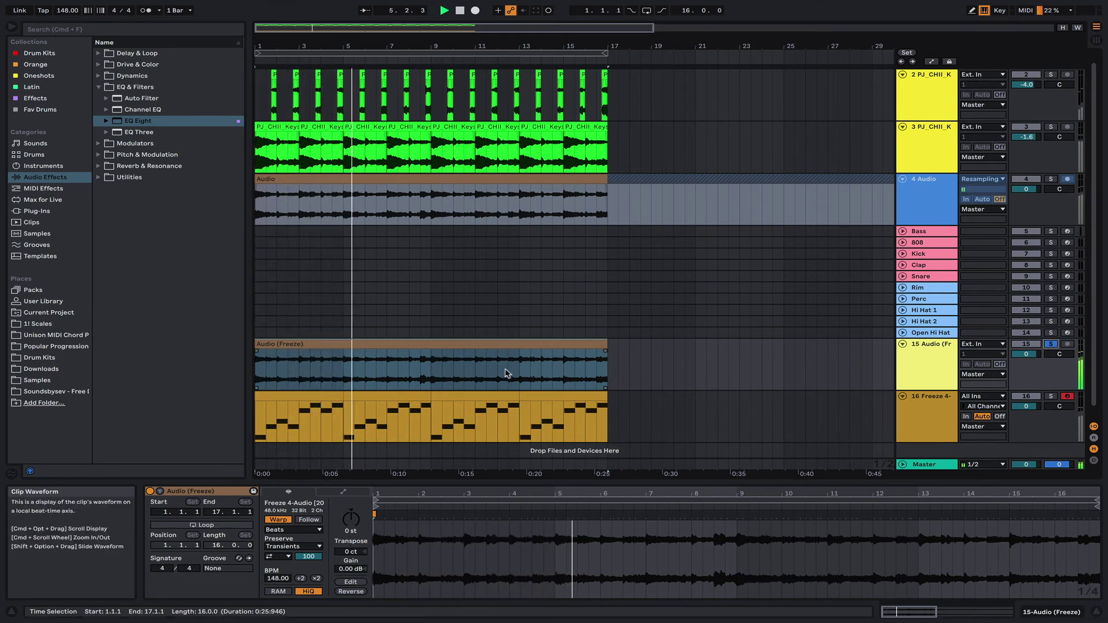
{"action": "scroll", "coordinate": [534, 326], "scroll_direction": "up", "scroll_amount": 1}
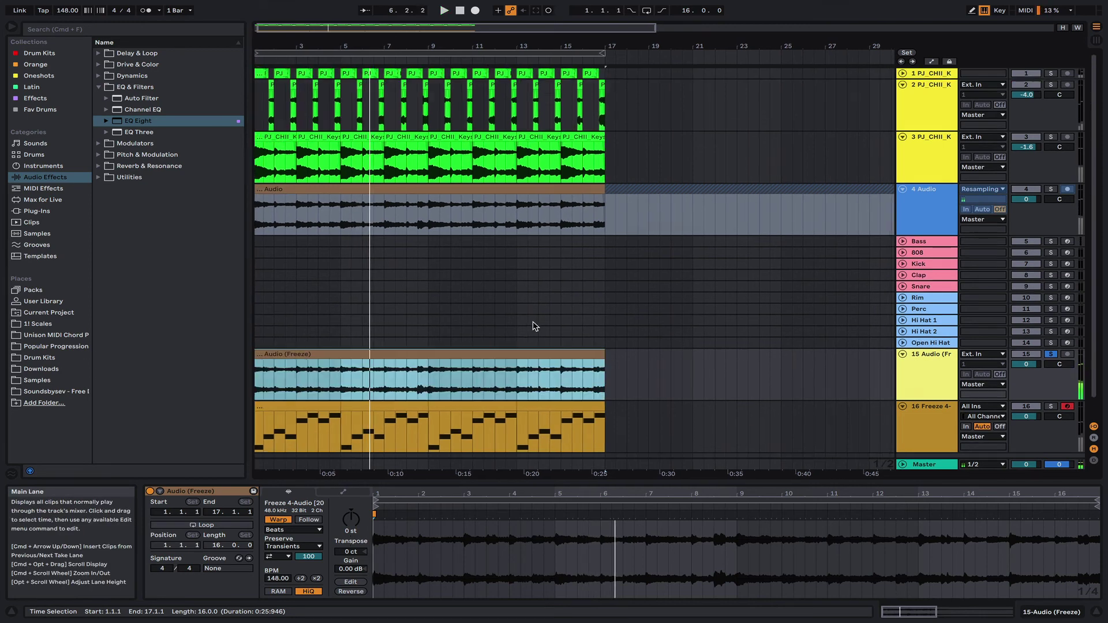
Paste a copy of the original keys loop clip onto track 15 at bar 17.
{"action": "left_click", "coordinate": [258, 74]}
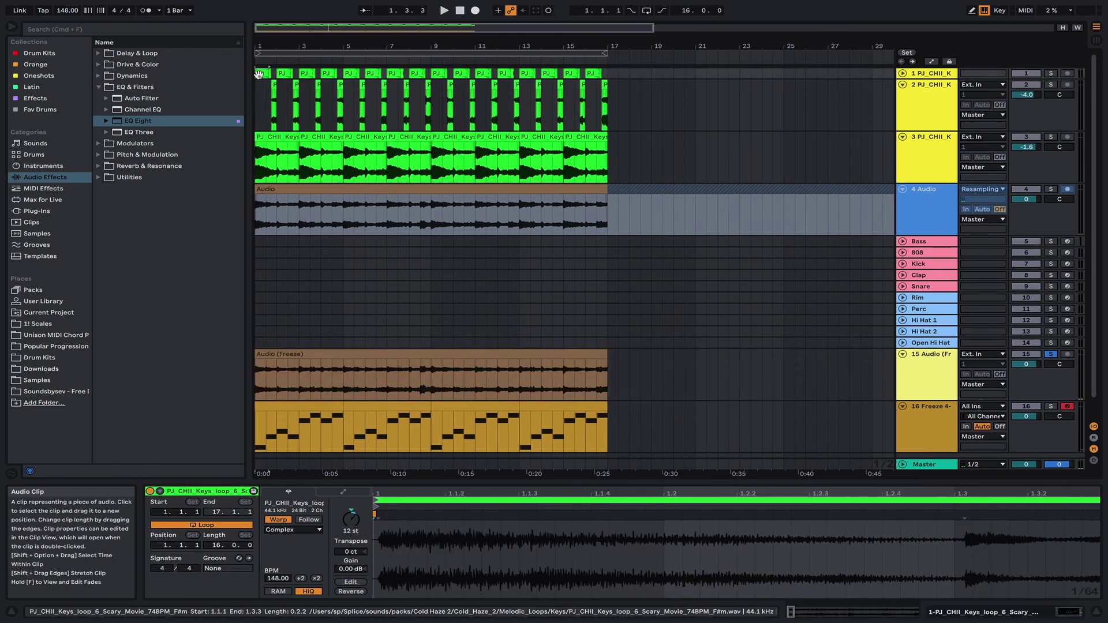
{"action": "left_click", "coordinate": [610, 381]}
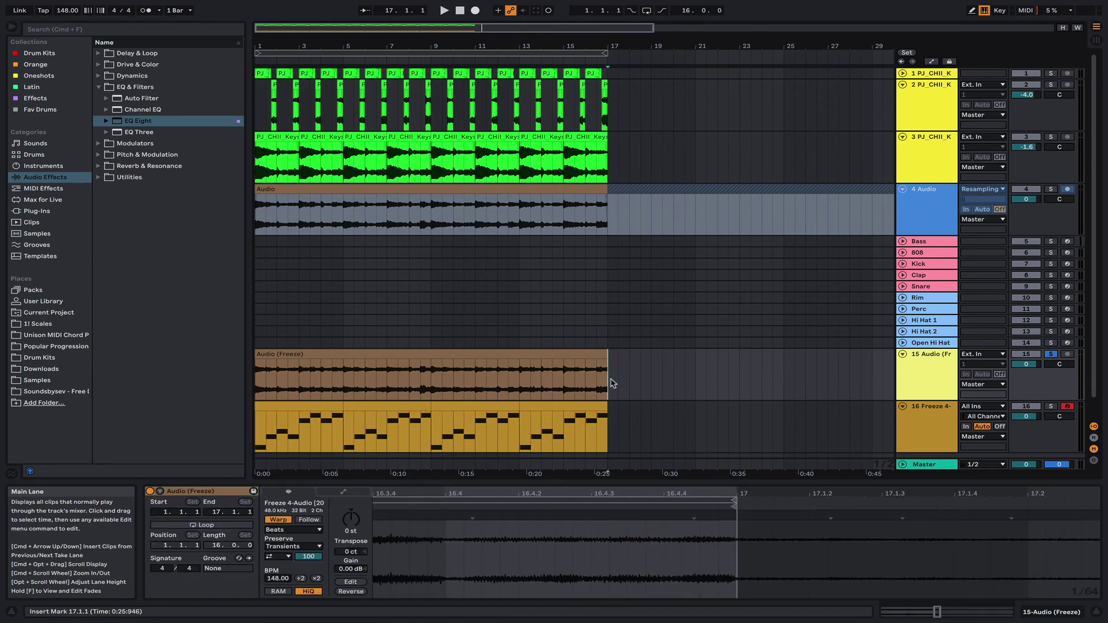
{"action": "key", "text": "super+v"}
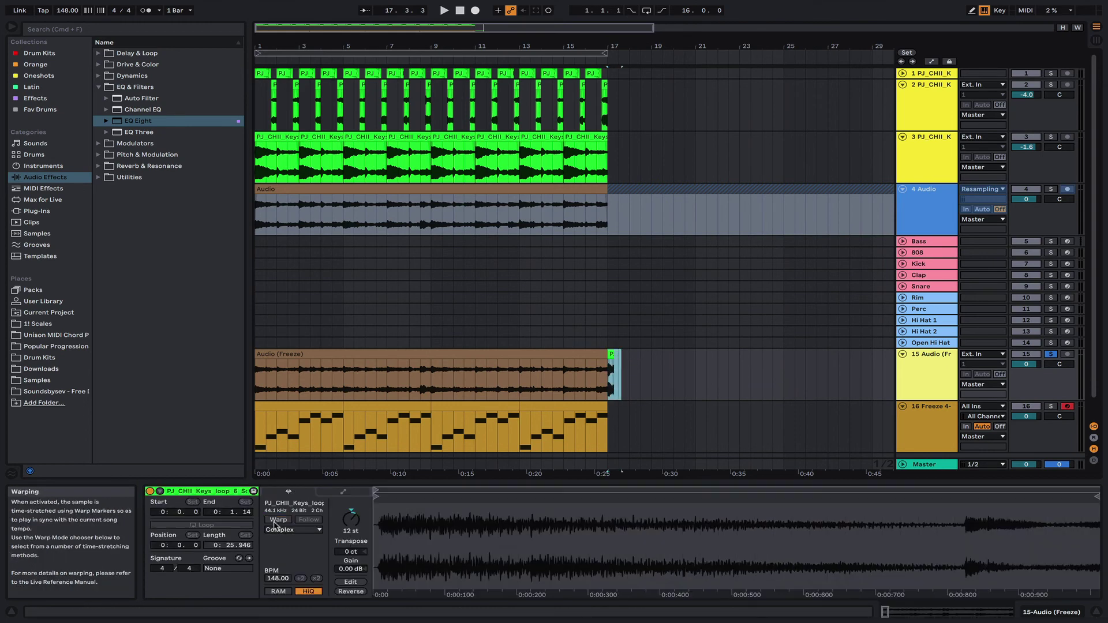
Set the pasted clip's transpose to 0 st, enable looping, and end it at bar 25.
{"action": "left_click", "coordinate": [352, 516]}
{"action": "key", "text": "Delete"}
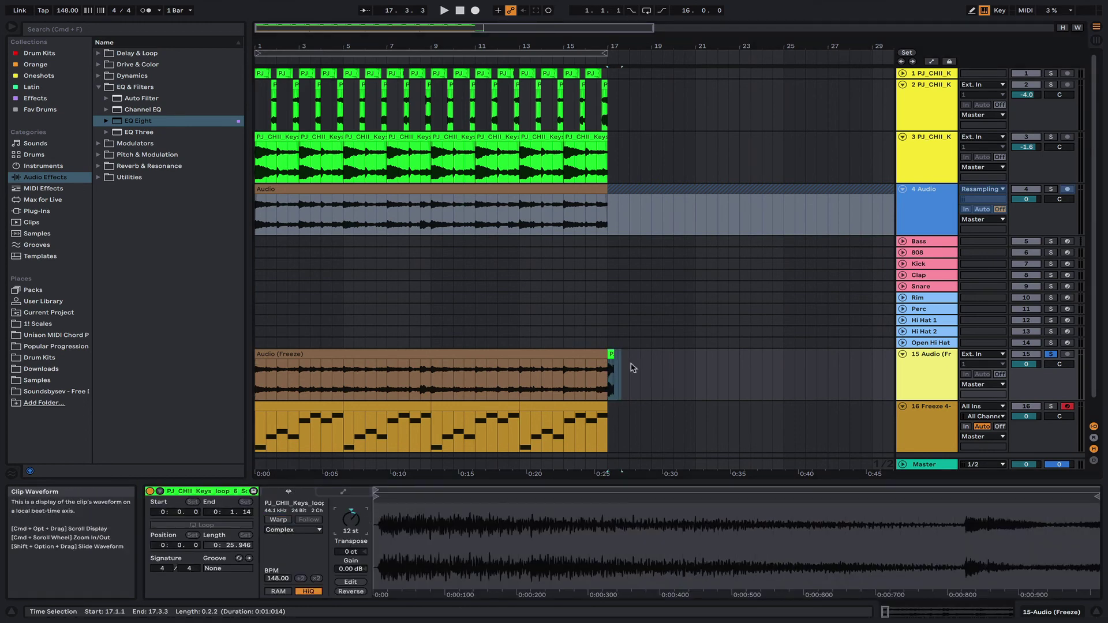
{"action": "key", "text": "ctrl+z"}
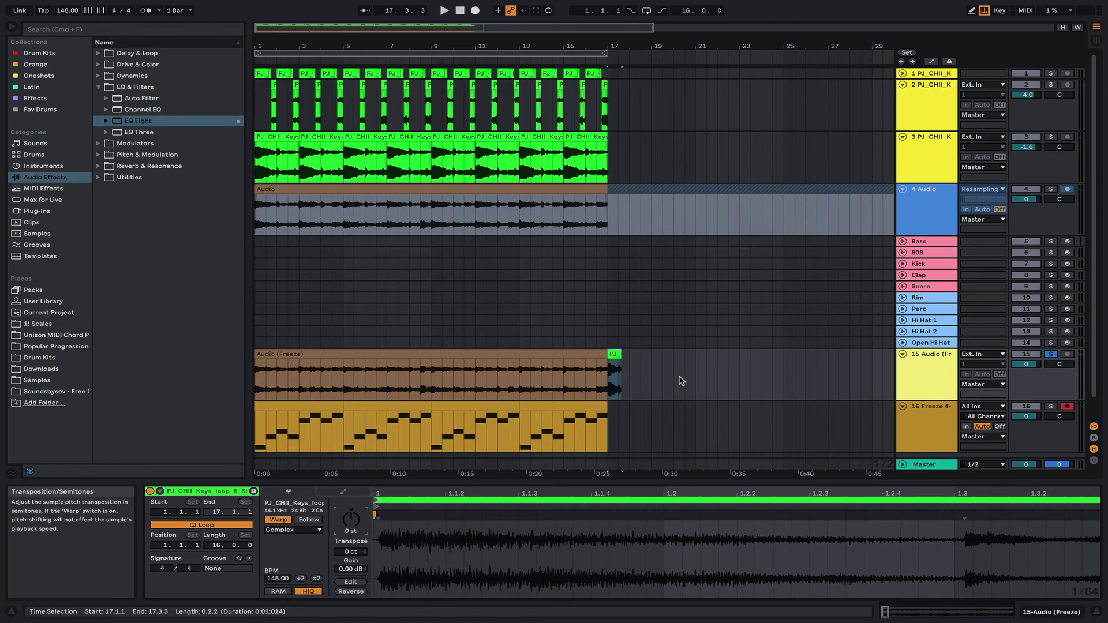
{"action": "key", "text": "super+z"}
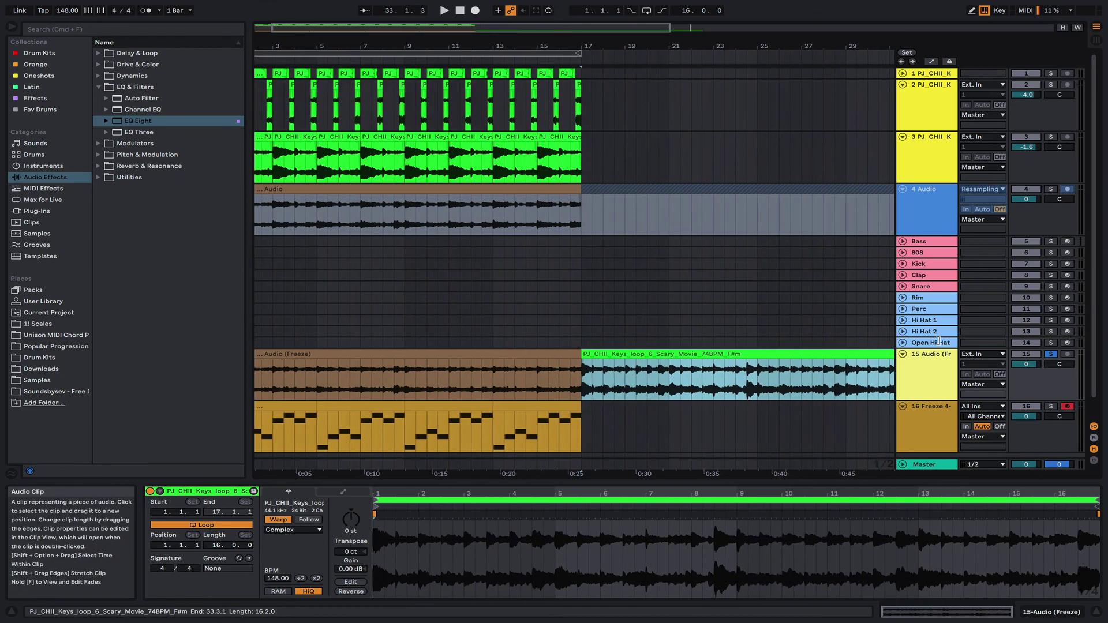
{"action": "left_click_drag", "start_coordinate": [893, 381], "coordinate": [650, 413]}
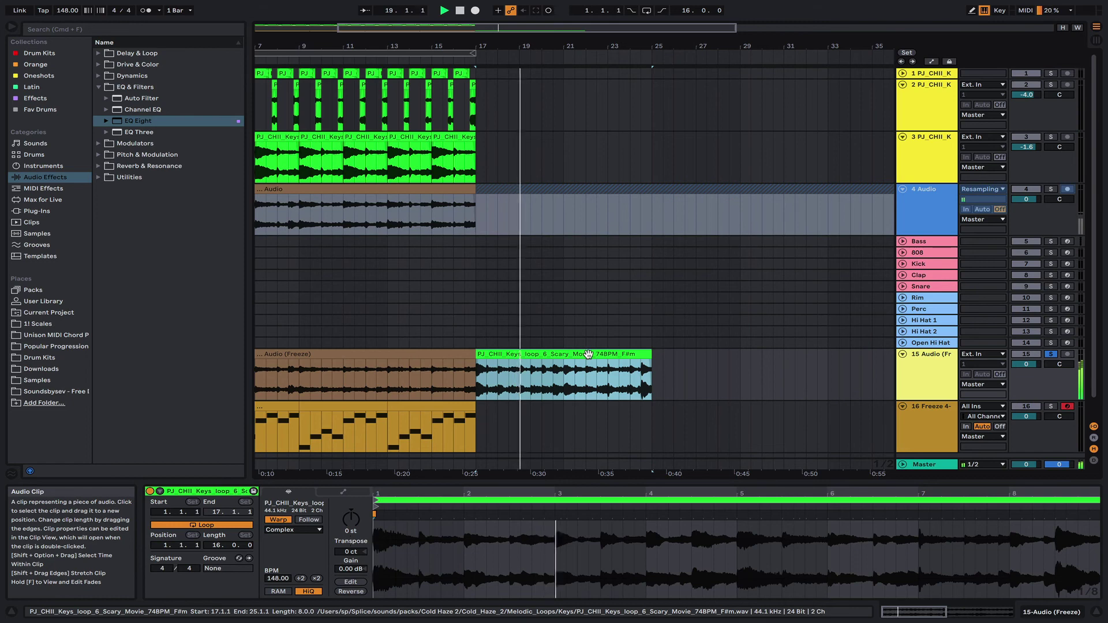
Paste the Audio (Freeze) clip onto track 15 at bar 25, then zoom out to view the arrangement.
{"action": "left_click", "coordinate": [438, 356]}
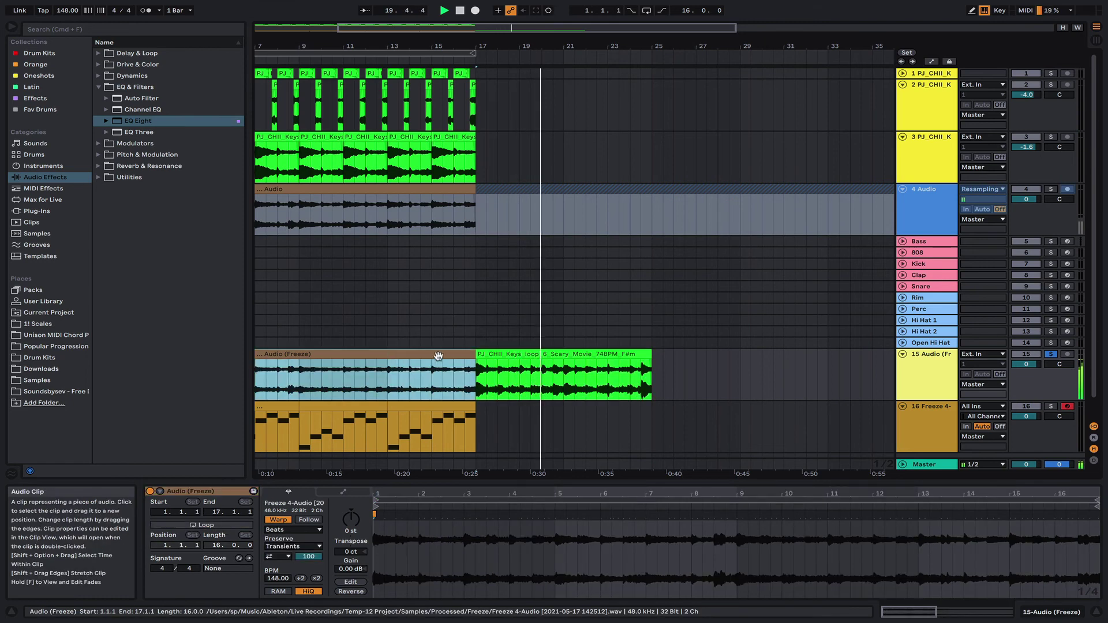
{"action": "left_click", "coordinate": [658, 387]}
{"action": "key", "text": "super+v"}
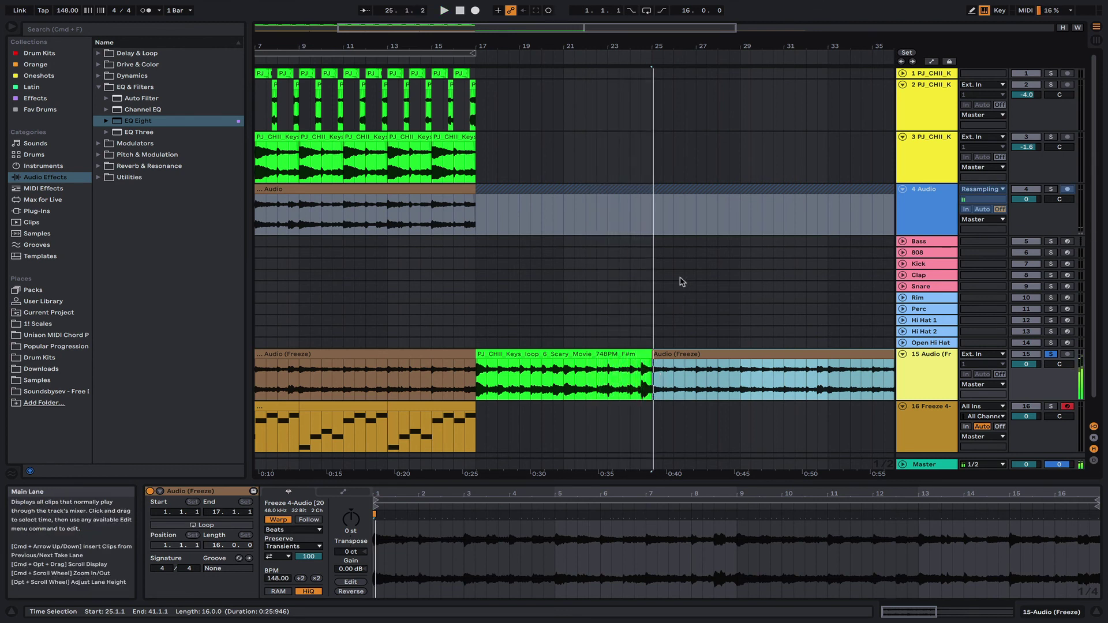
{"action": "left_click", "coordinate": [663, 355]}
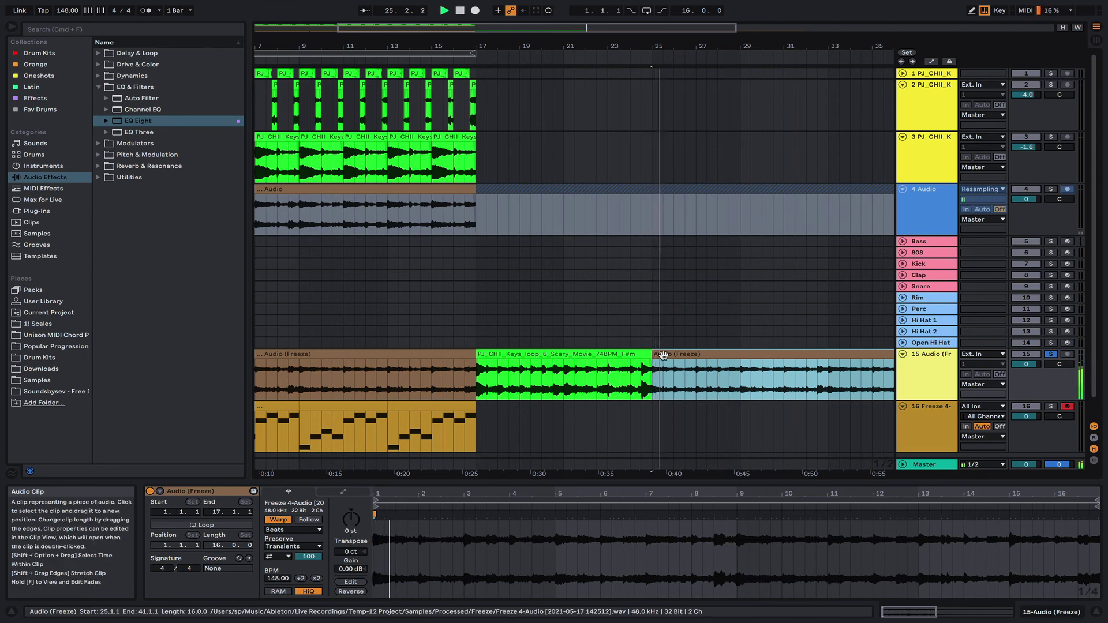
{"action": "key", "text": "minus"}
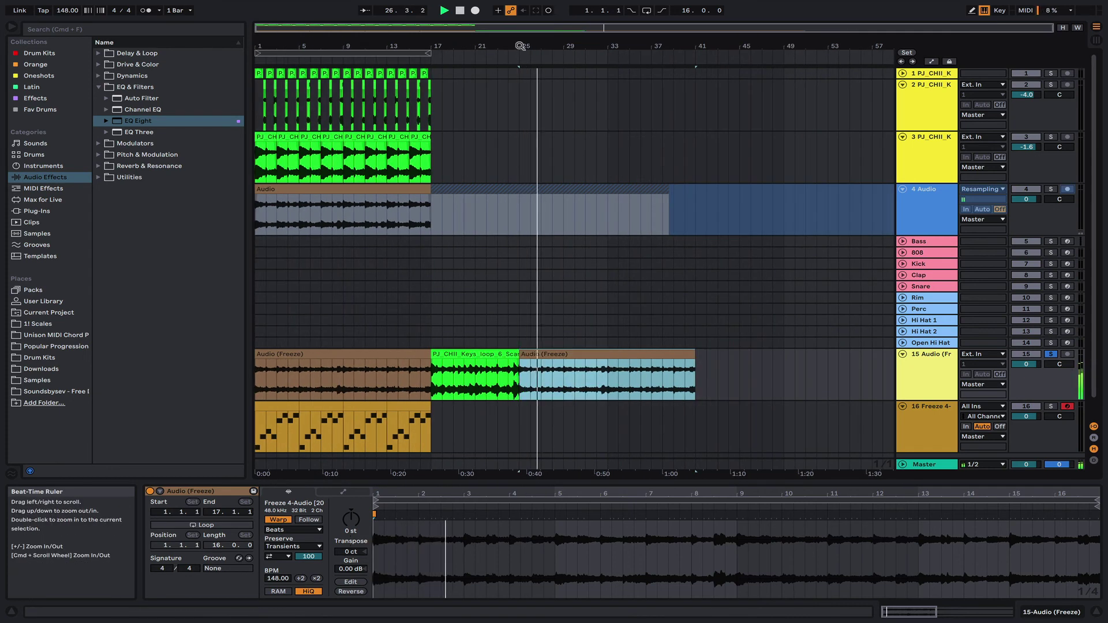
Move all four chopped MIDI clips on track 16 to start at bar 41.
{"action": "left_click", "coordinate": [405, 405]}
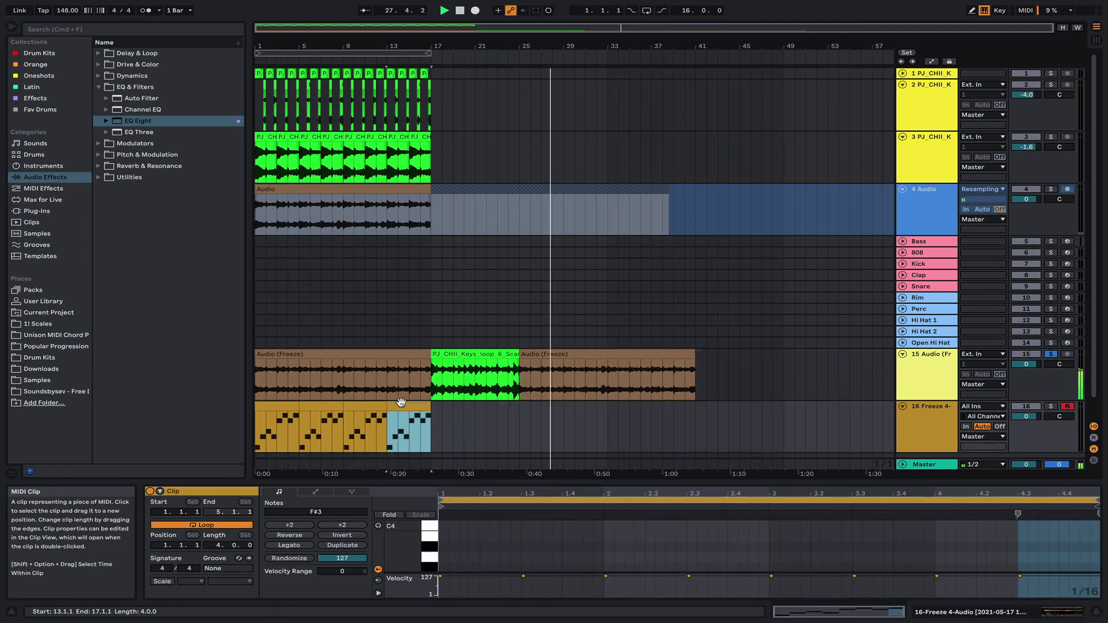
{"action": "left_click", "coordinate": [286, 403], "text": "shift"}
{"action": "left_click_drag", "start_coordinate": [281, 404], "coordinate": [723, 411]}
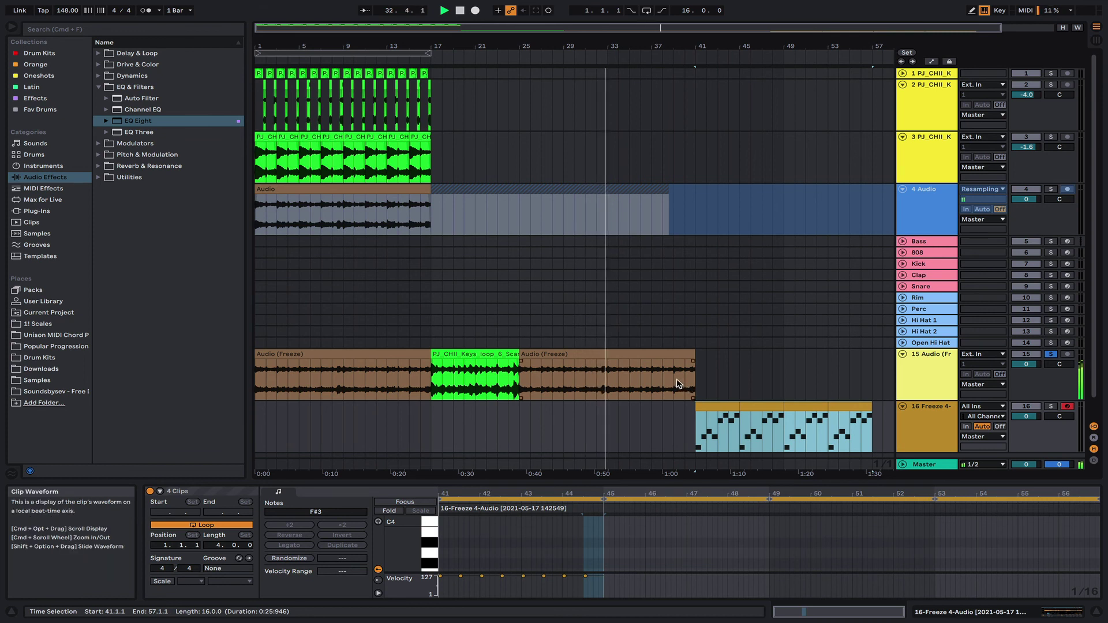
Solo track 16 and play the chopped pattern from bar 41.
{"action": "left_click", "coordinate": [706, 411]}
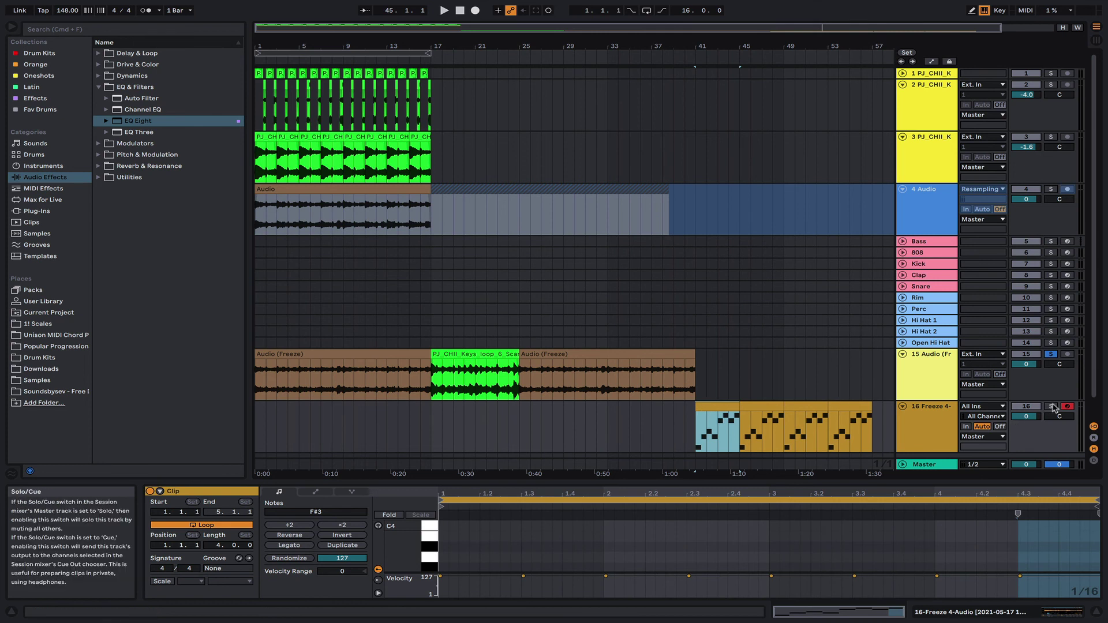
{"action": "left_click", "coordinate": [1051, 407]}
{"action": "key", "text": "space"}
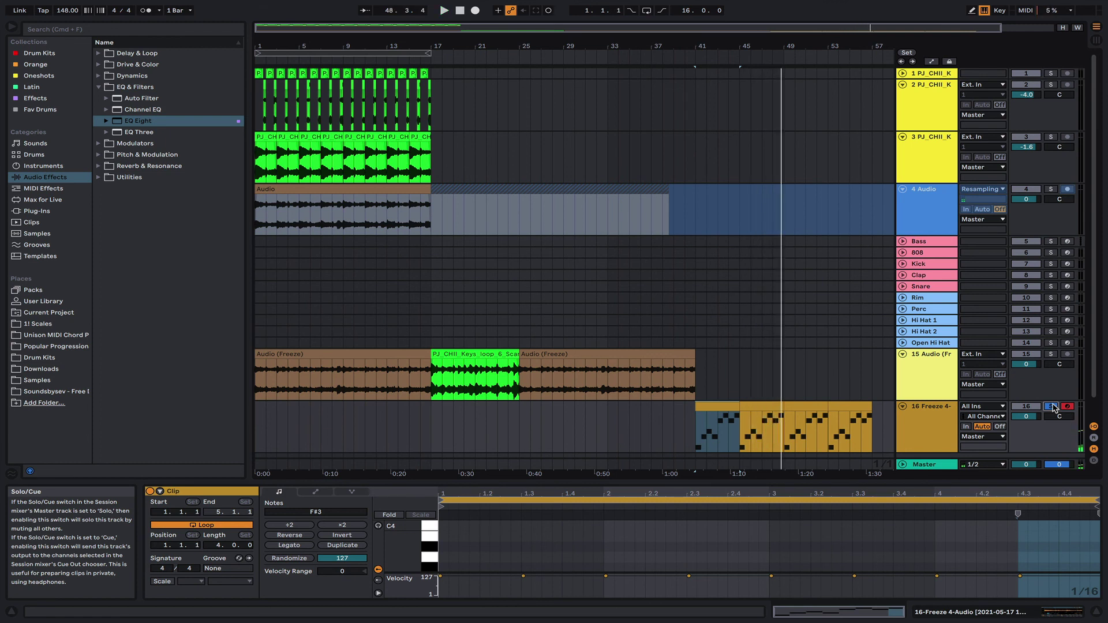
Fold keys tracks 2 and 3 into single rows beside the already collapsed track 1.
{"action": "left_click", "coordinate": [917, 203]}
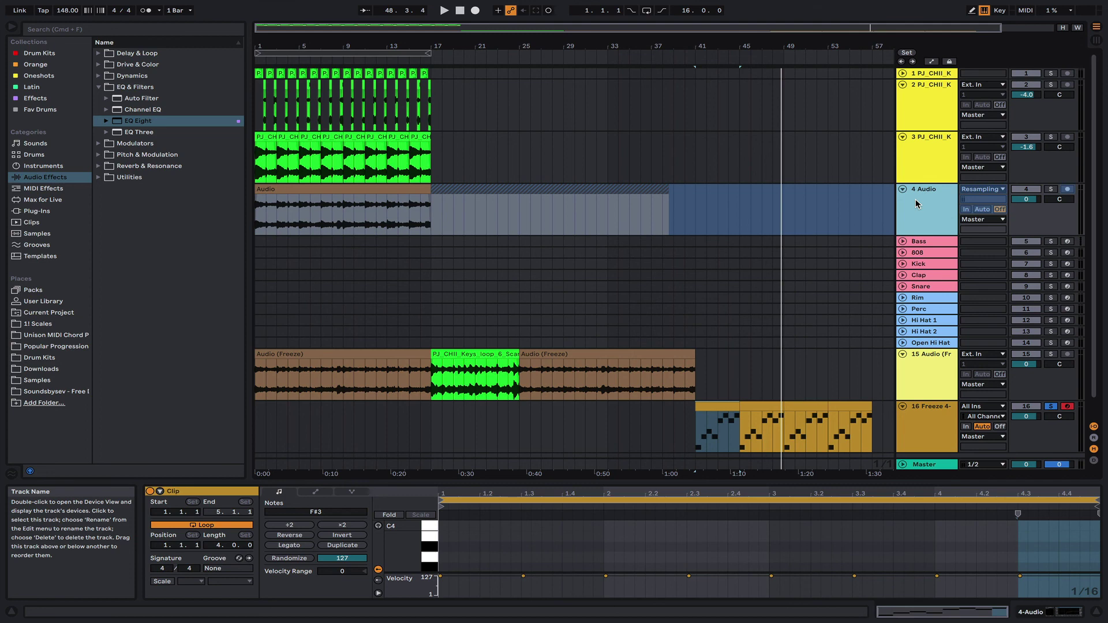
{"action": "left_click", "coordinate": [903, 82]}
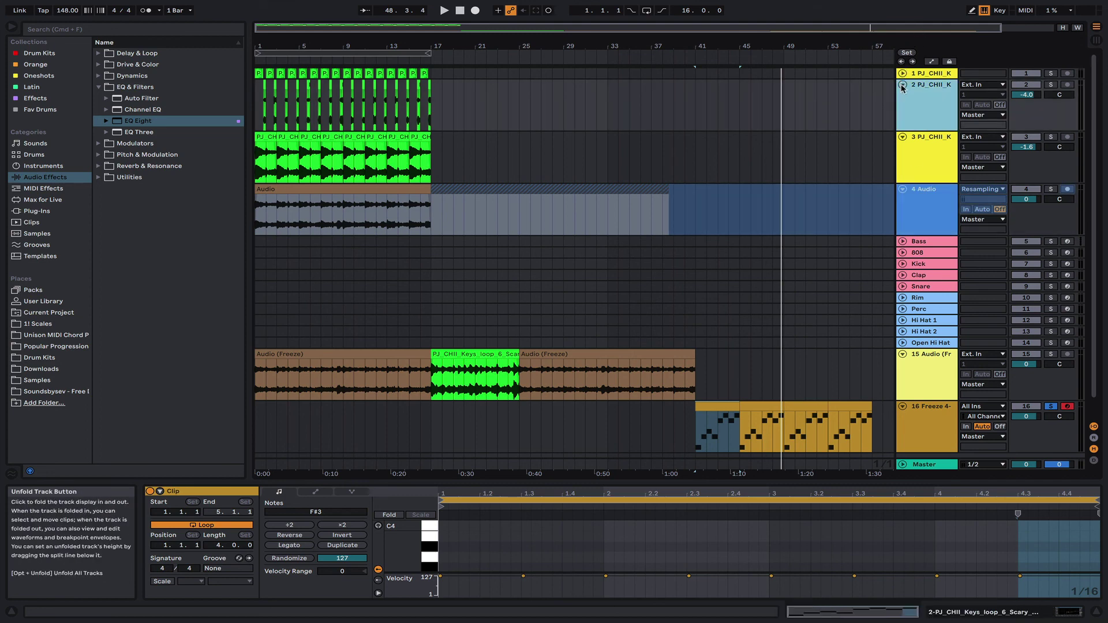
{"action": "left_click", "coordinate": [903, 86]}
{"action": "left_click", "coordinate": [903, 95]}
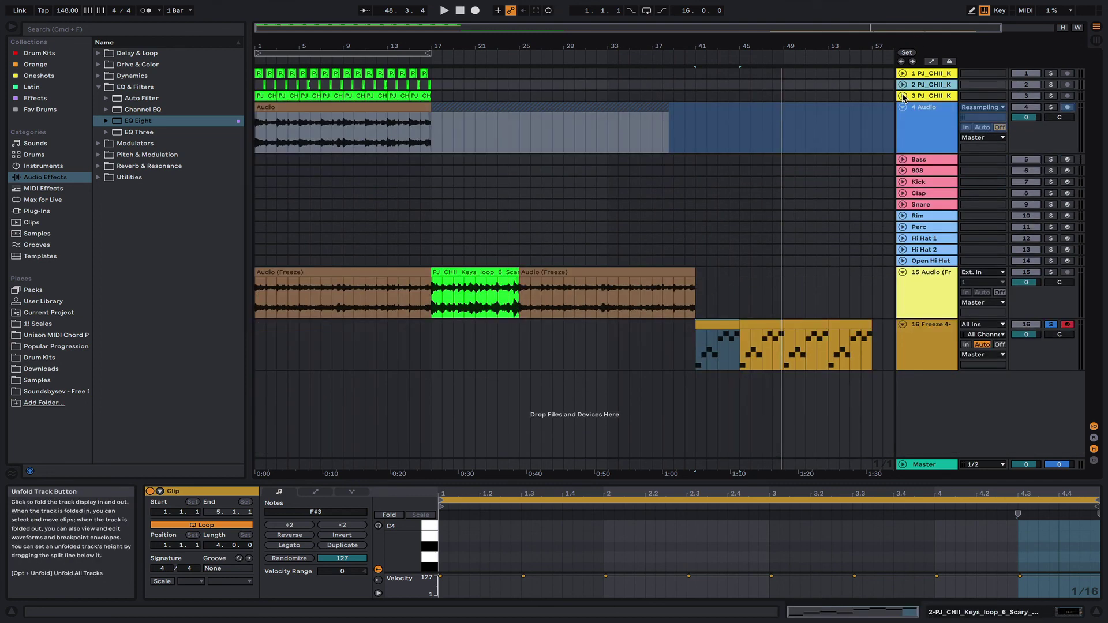